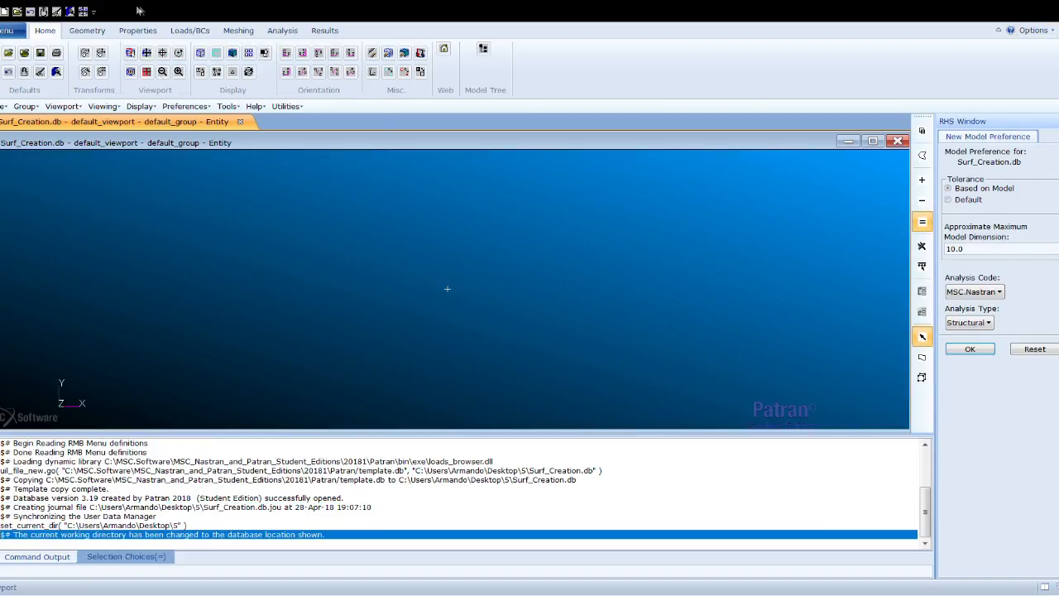
# Step: Create a surface with the XYZ method using vector <24 10 0> and origin [0 0 0]
pyautogui.click(93, 33)
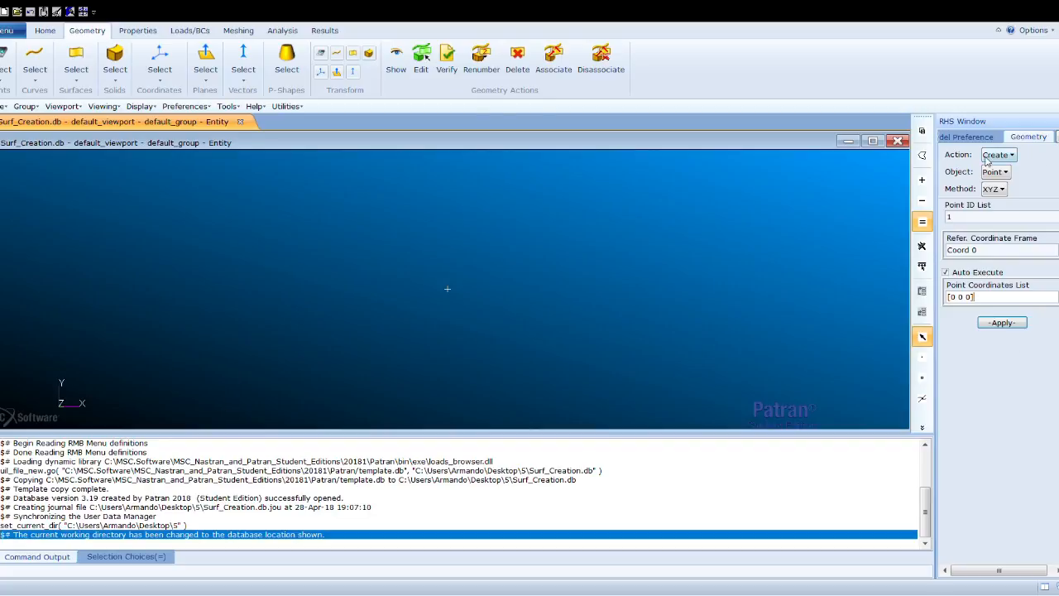
pyautogui.click(1017, 220)
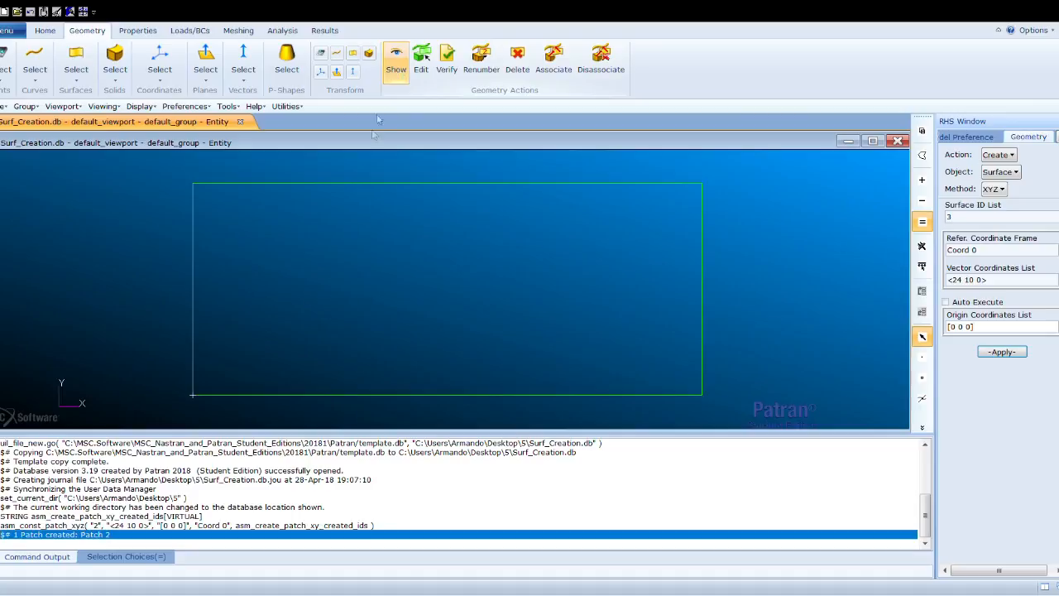
# Step: Set up an Extrude surface with surface ID 2 and translation vector <0 0 2>
pyautogui.click(993, 193)
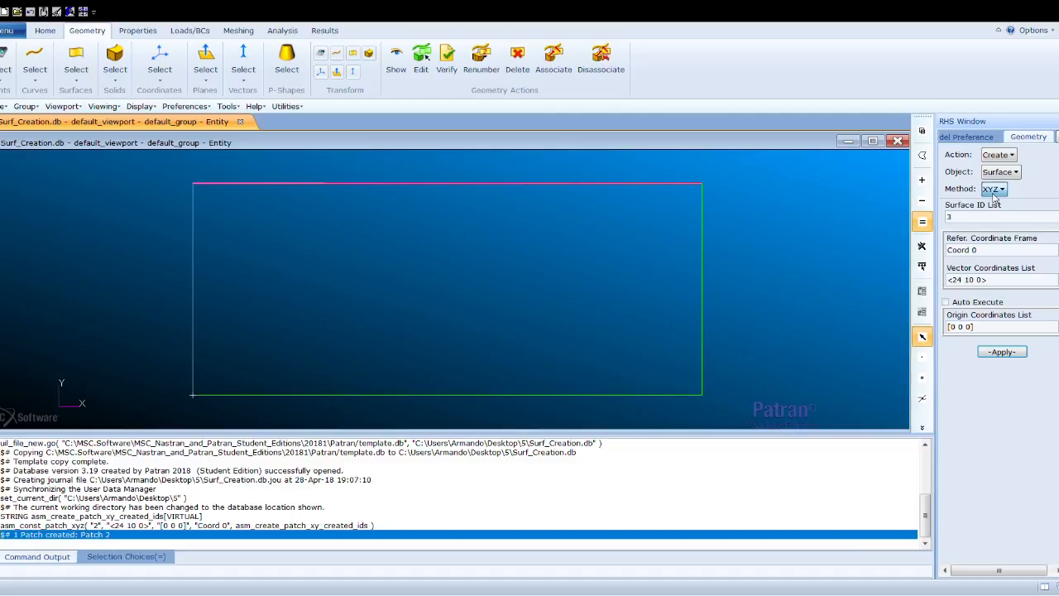
pyautogui.click(1031, 378)
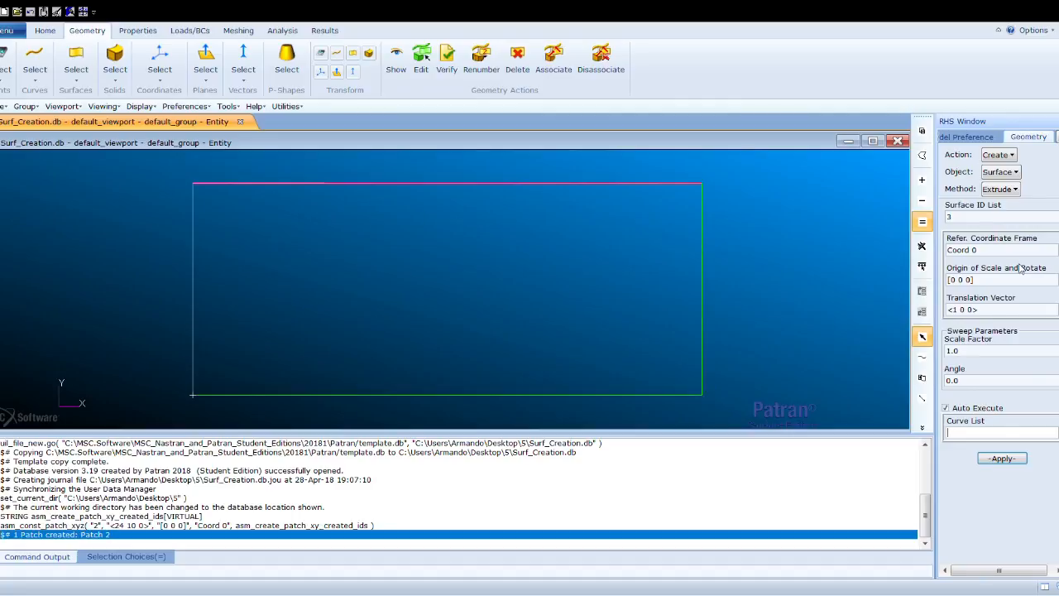
pyautogui.click(984, 217)
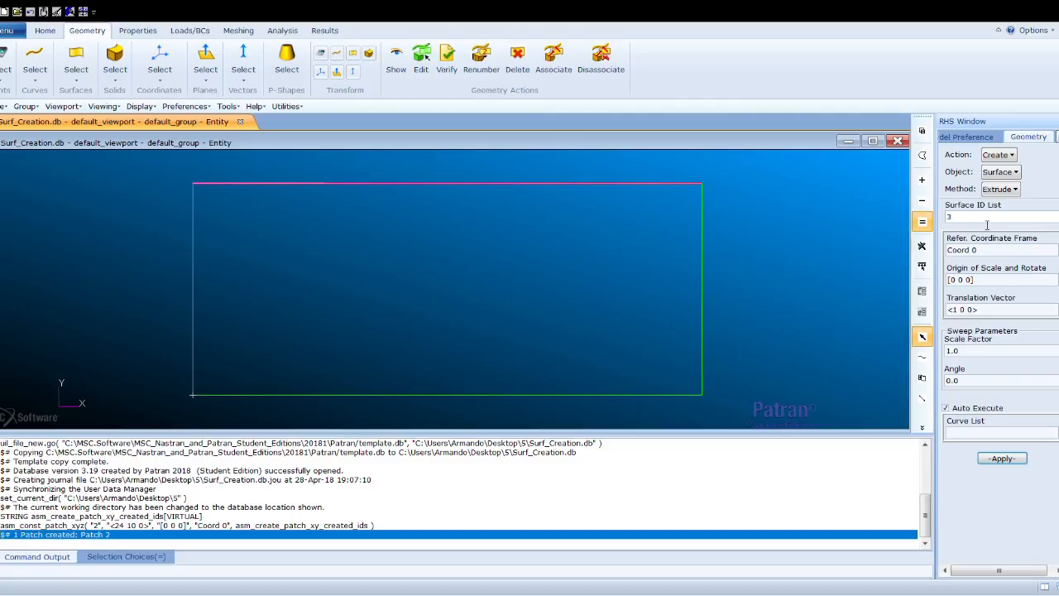
pyautogui.press('BackSpace')
pyautogui.write('2')
pyautogui.click(984, 310)
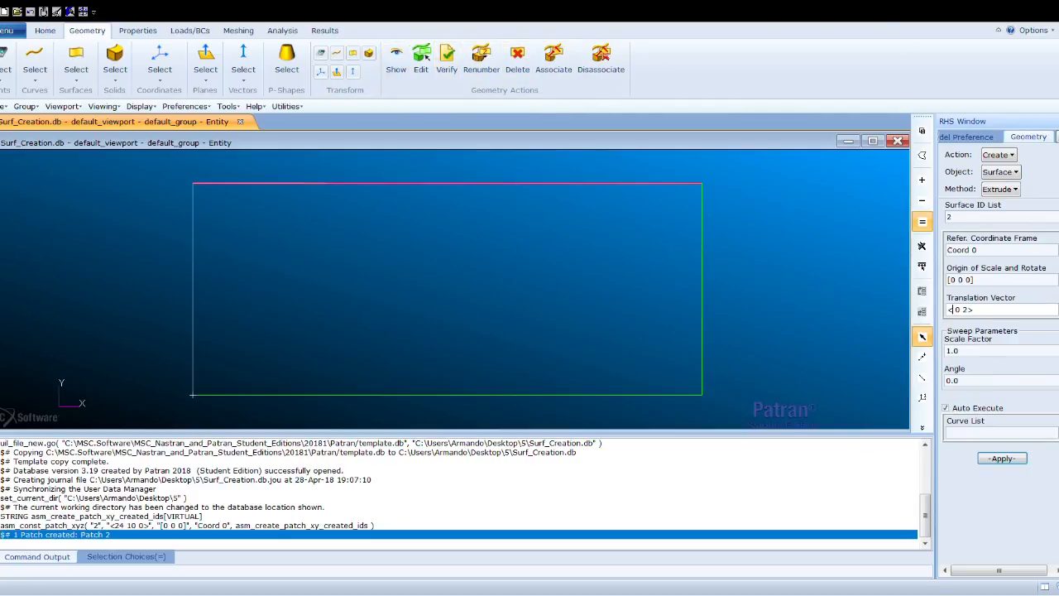
pyautogui.write('0')
pyautogui.press('BackSpace')
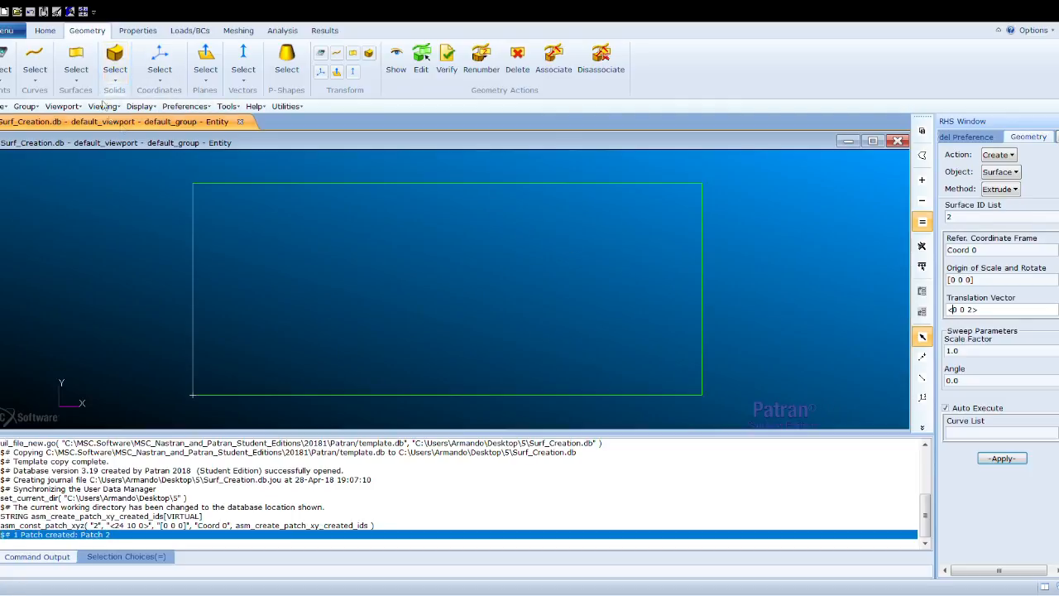
# Step: Set the extrusion's scale factor to 0.0 with automatic execution off, and select the rectangle's upper edge as the curve
pyautogui.click(978, 355)
pyautogui.press('BackSpace')
pyautogui.press('BackSpace')
pyautogui.press('BackSpace')
pyautogui.write('0.0')
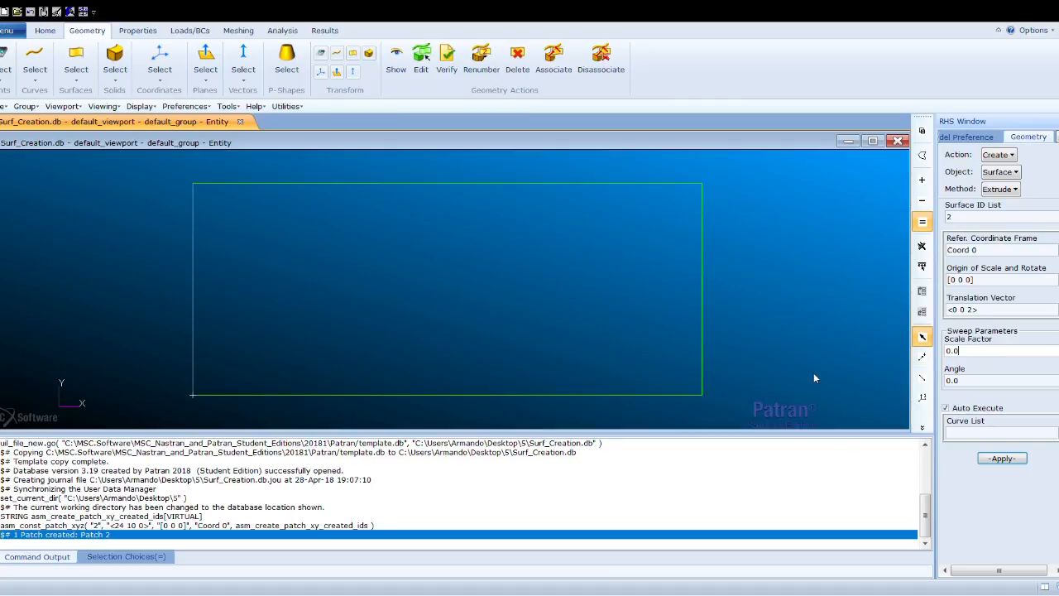
pyautogui.click(944, 407)
pyautogui.click(977, 434)
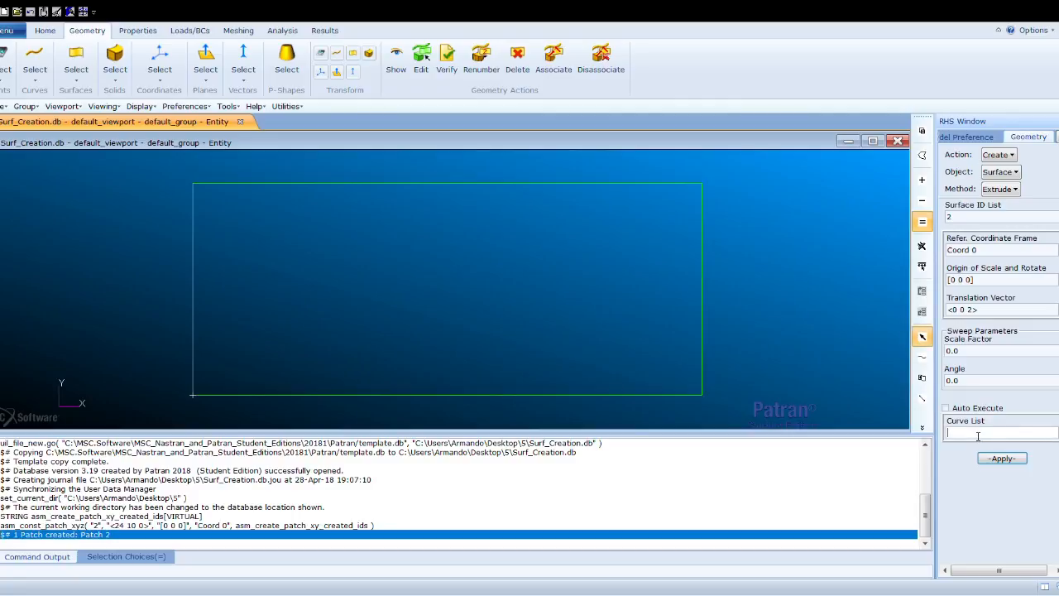
pyautogui.click(558, 183)
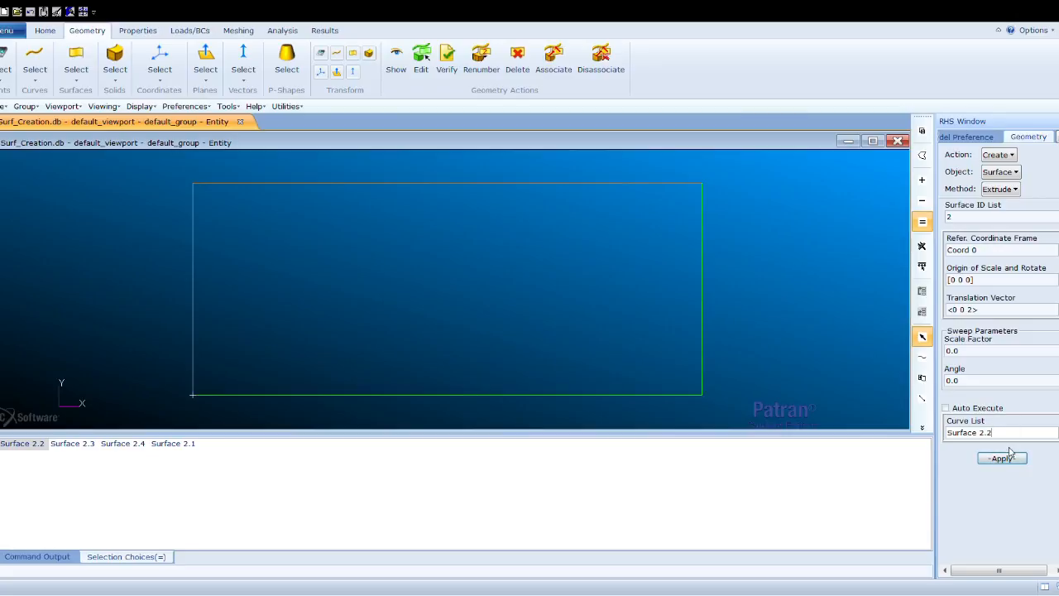
# Step: Switch to an isometric view and try to extrude the upper edge as surface 2, declining the overwrite
pyautogui.click(48, 30)
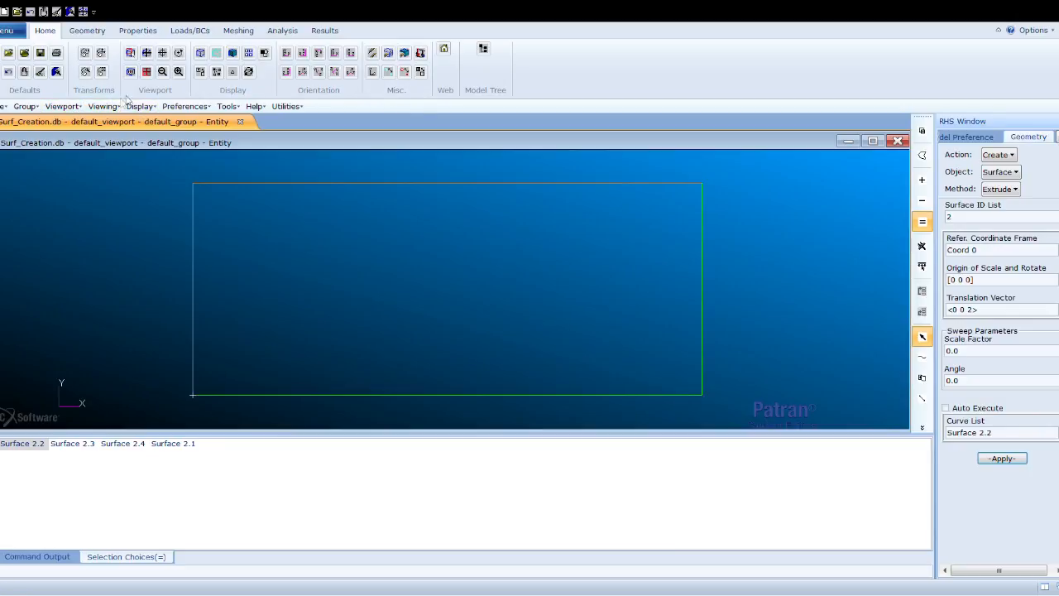
pyautogui.click(305, 73)
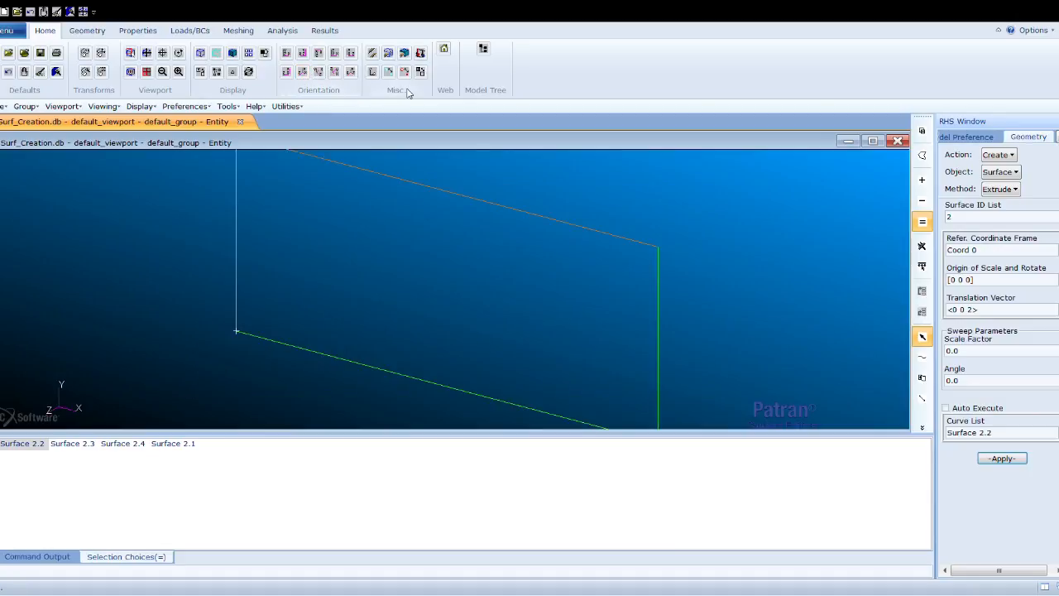
pyautogui.click(286, 53)
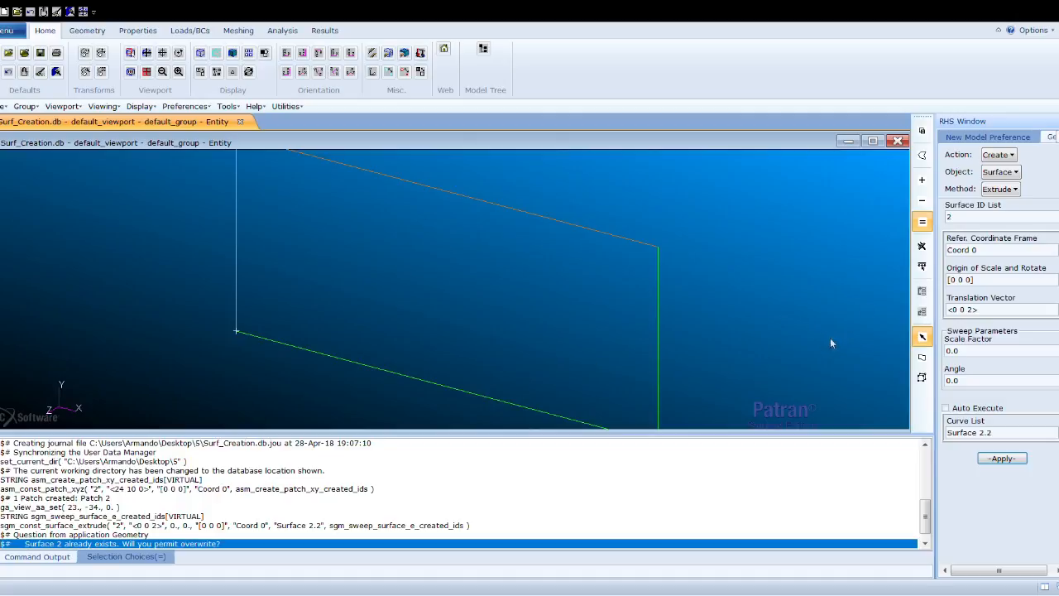
pyautogui.click(643, 360)
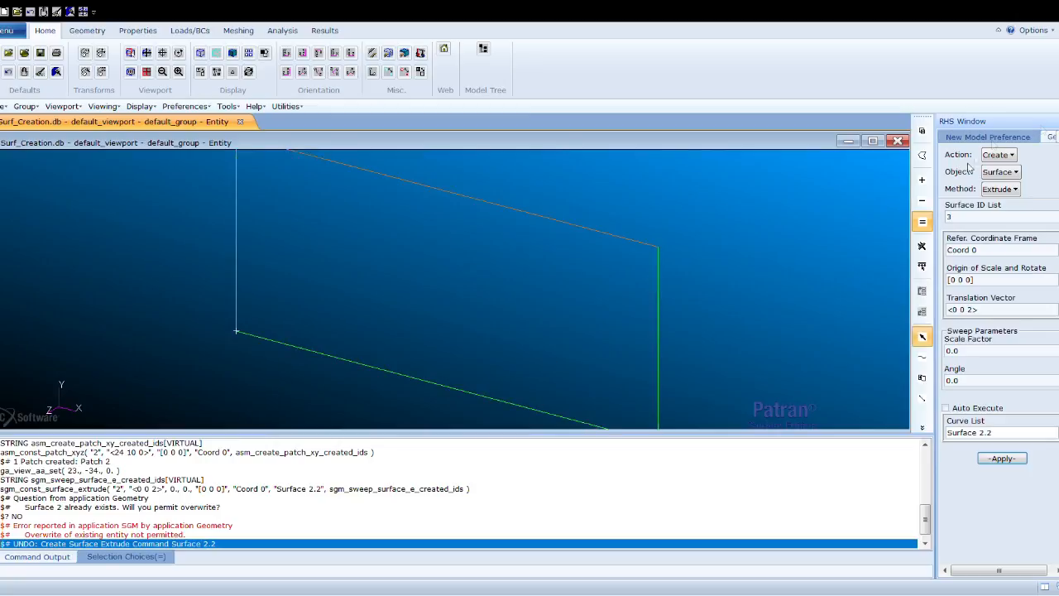
# Step: Set the surface ID to 3 and extrude the rectangle's upper edge along <0 0 2>
pyautogui.click(960, 218)
pyautogui.press('BackSpace')
pyautogui.write('3')
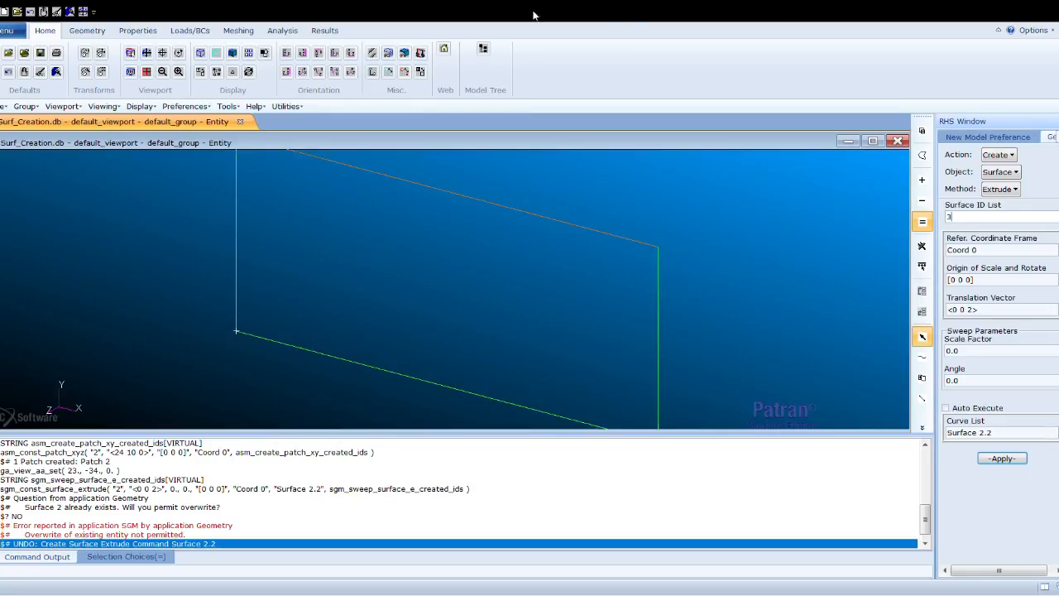
pyautogui.click(986, 460)
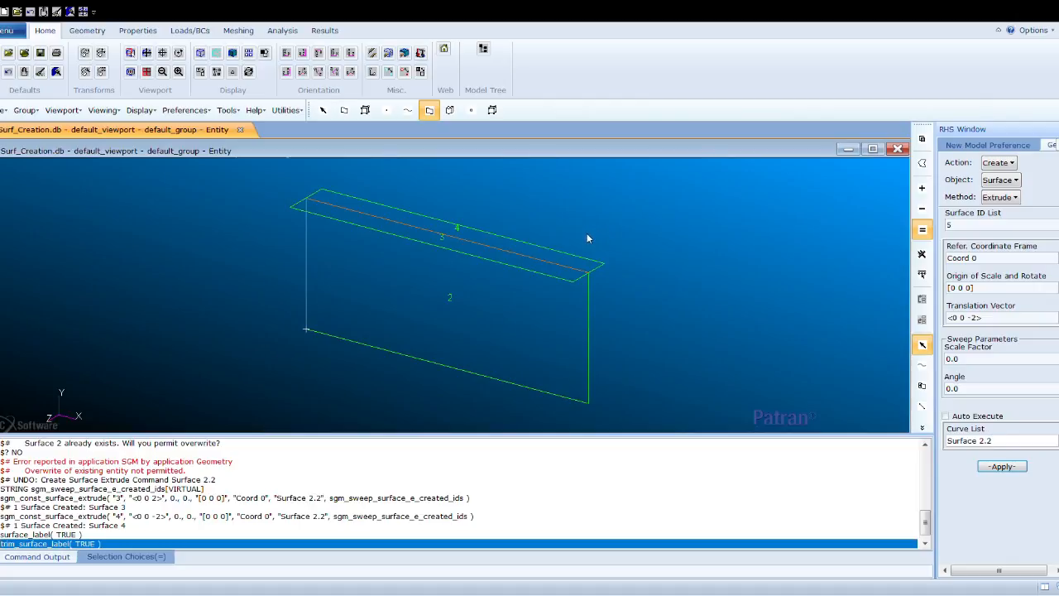
# Step: Set up a Translate transform for surfaces with automatic magnitude updating turned off
pyautogui.click(104, 32)
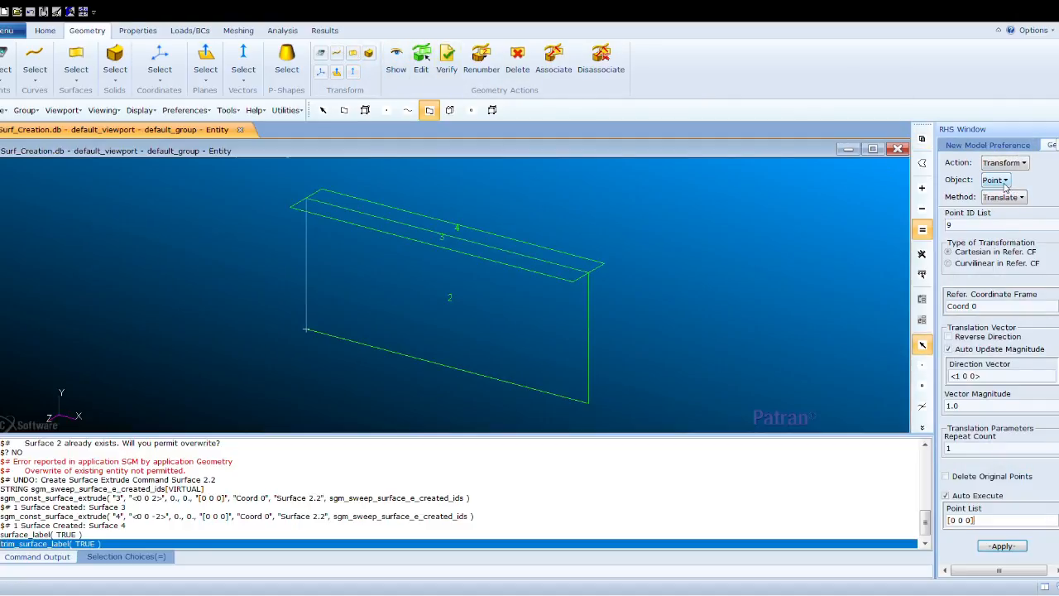
pyautogui.click(1005, 181)
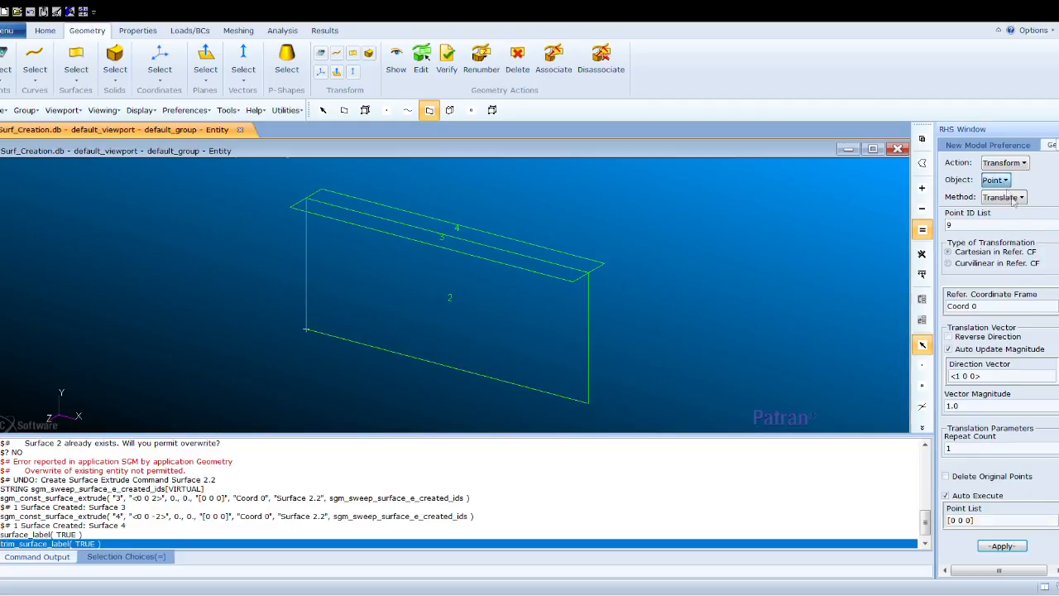
pyautogui.click(1021, 220)
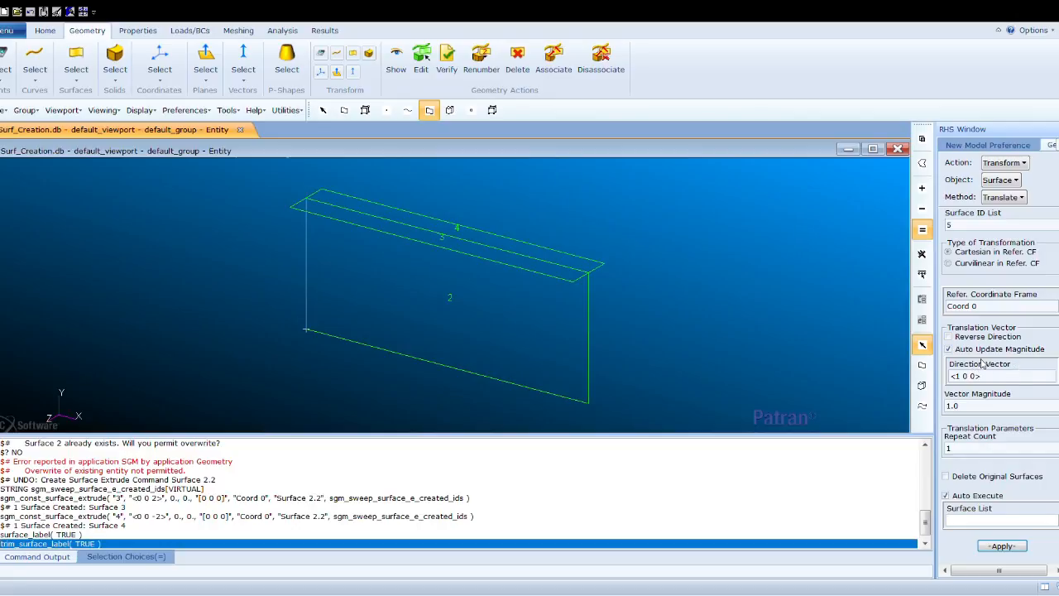
pyautogui.click(948, 349)
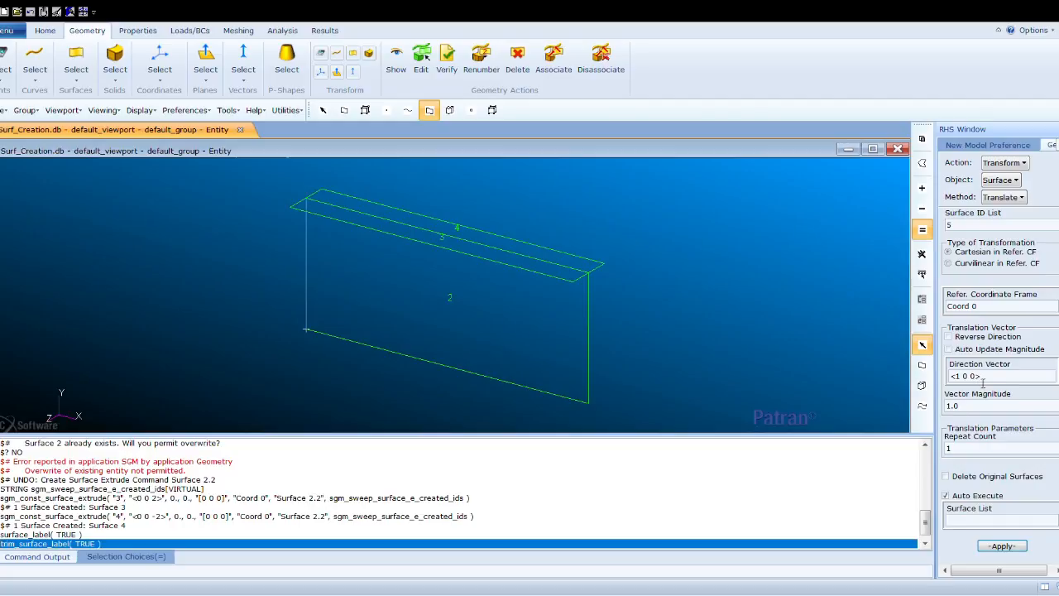
# Step: Set the translation's direction vector to <0 -10 0> and turn off automatic execution
pyautogui.click(983, 378)
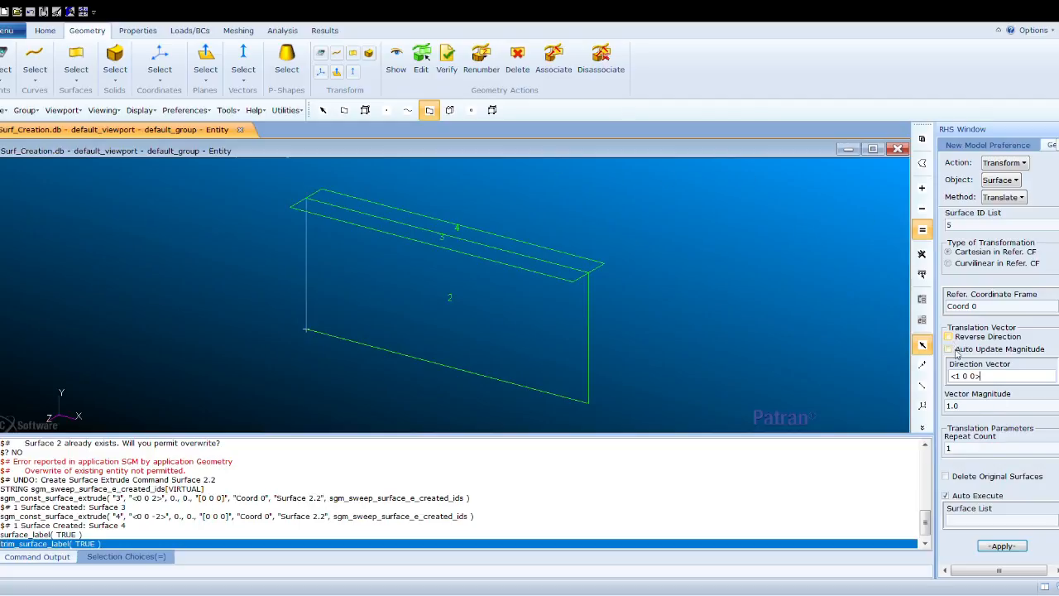
pyautogui.click(961, 377)
pyautogui.press('BackSpace')
pyautogui.write('0 -1')
pyautogui.press('BackSpace')
pyautogui.press('BackSpace')
pyautogui.press('BackSpace')
pyautogui.press('BackSpace')
pyautogui.write('-10')
pyautogui.click(946, 494)
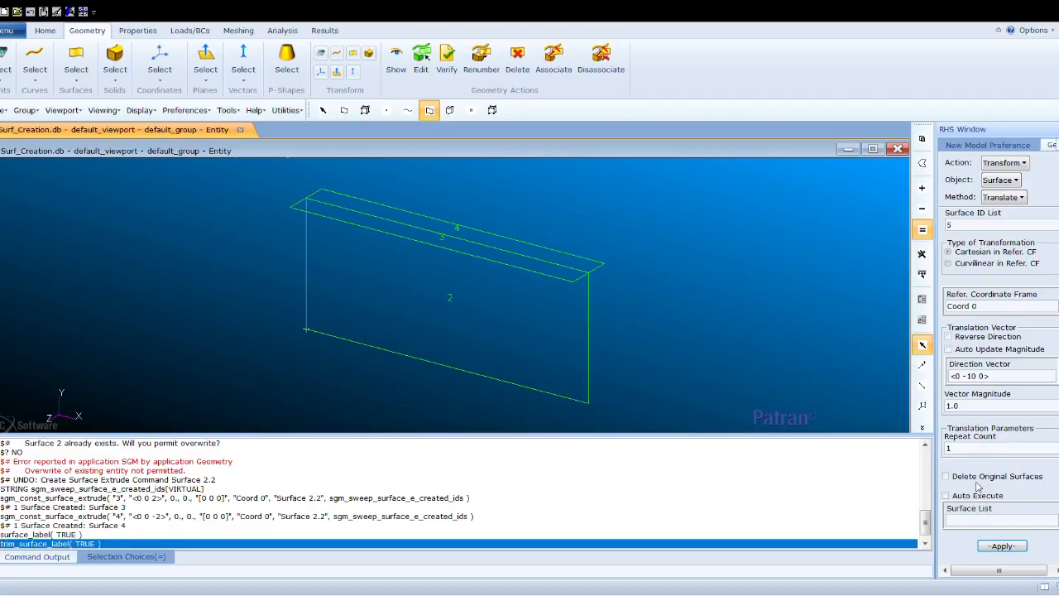
# Step: Translate a copy of upper flange surface 4 along <0 -10 0> with a repeat count of 1
pyautogui.click(988, 449)
pyautogui.scroll(-5, 1057, 432)
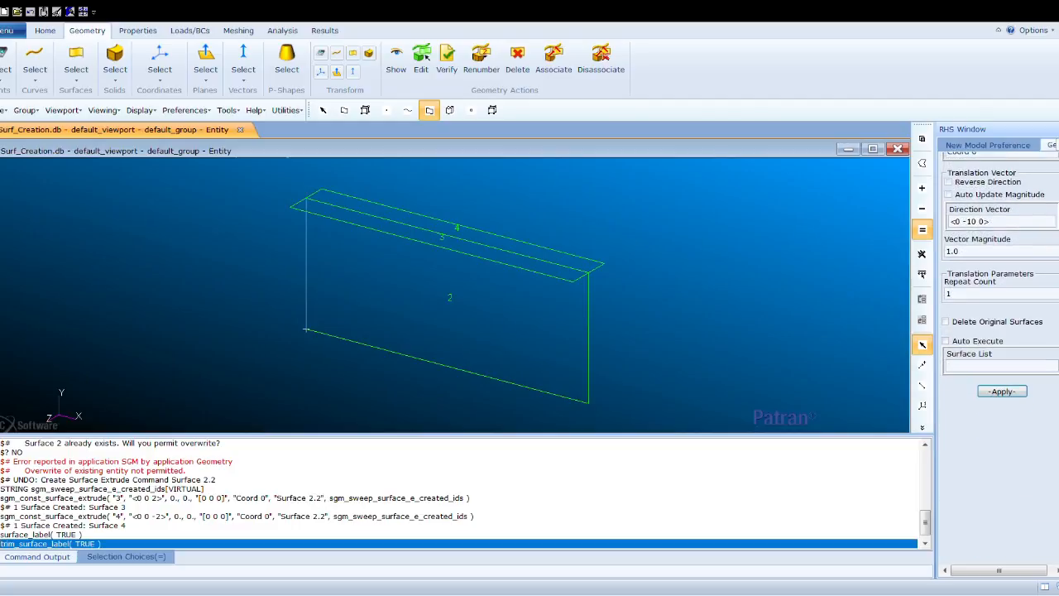
pyautogui.scroll(5, 1057, 411)
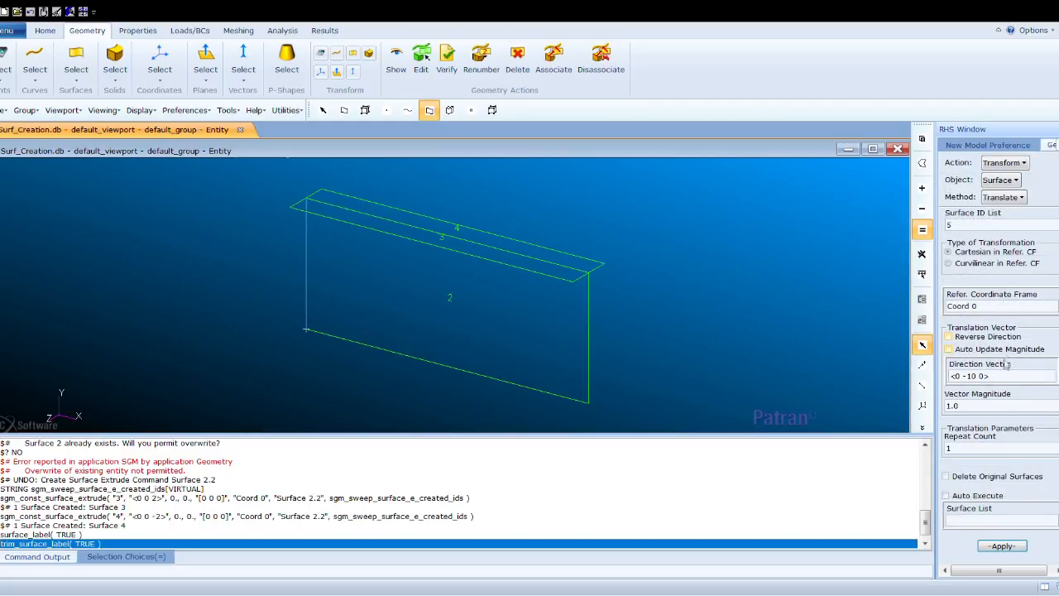
pyautogui.click(985, 521)
pyautogui.click(577, 268)
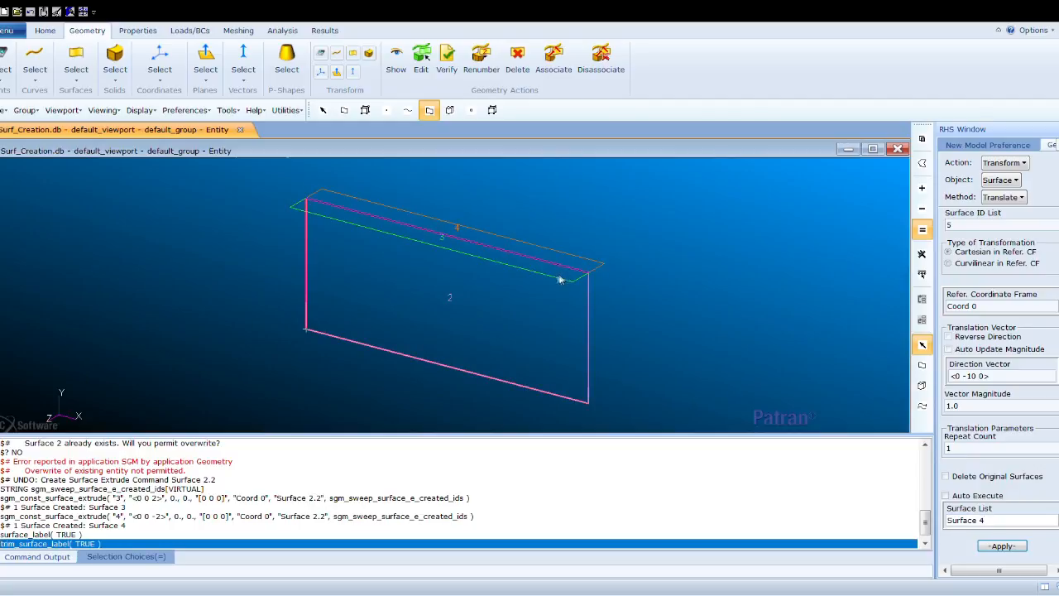
pyautogui.moveTo(535, 268); pyautogui.dragTo(510, 278, button='middle')
pyautogui.scroll(-2, 535, 274)
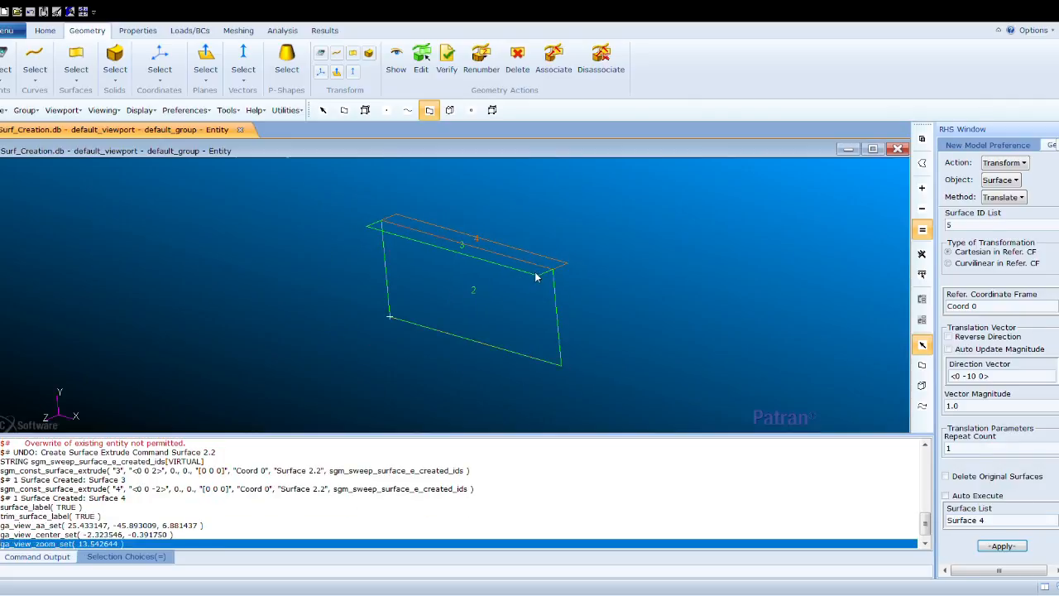
pyautogui.moveTo(526, 242); pyautogui.dragTo(524, 262, button='middle')
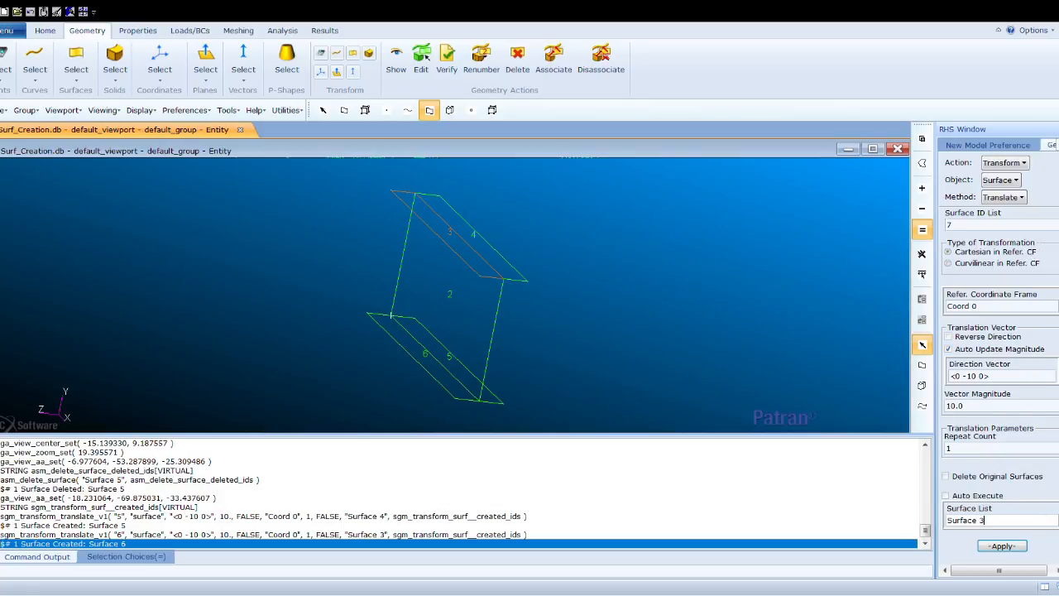
# Step: Translate copies of surfaces 2 through 6 along the vector <24 0 0>
pyautogui.click(985, 377)
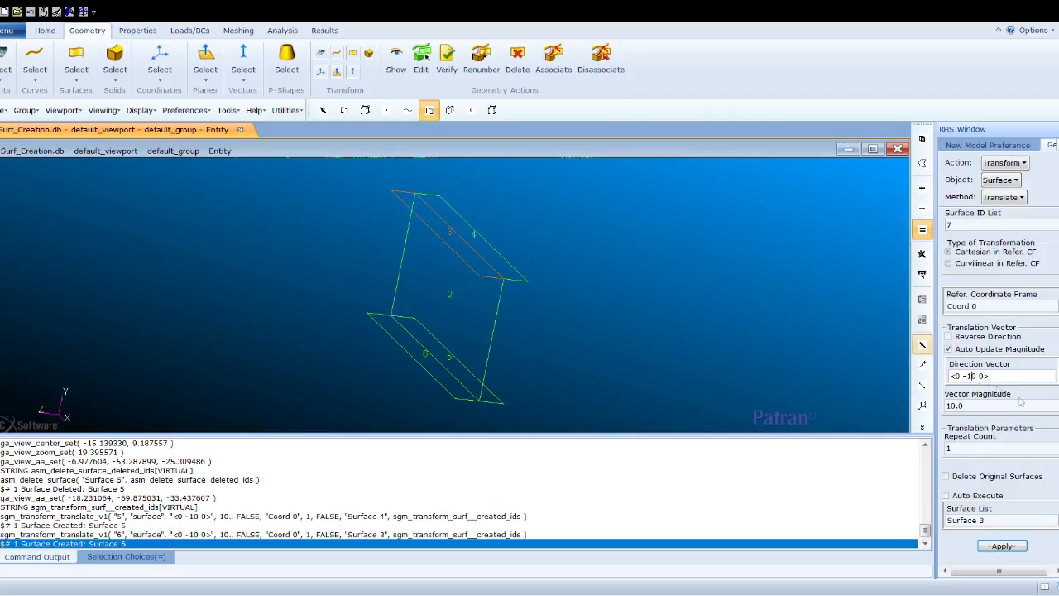
pyautogui.press('BackSpace')
pyautogui.press('BackSpace')
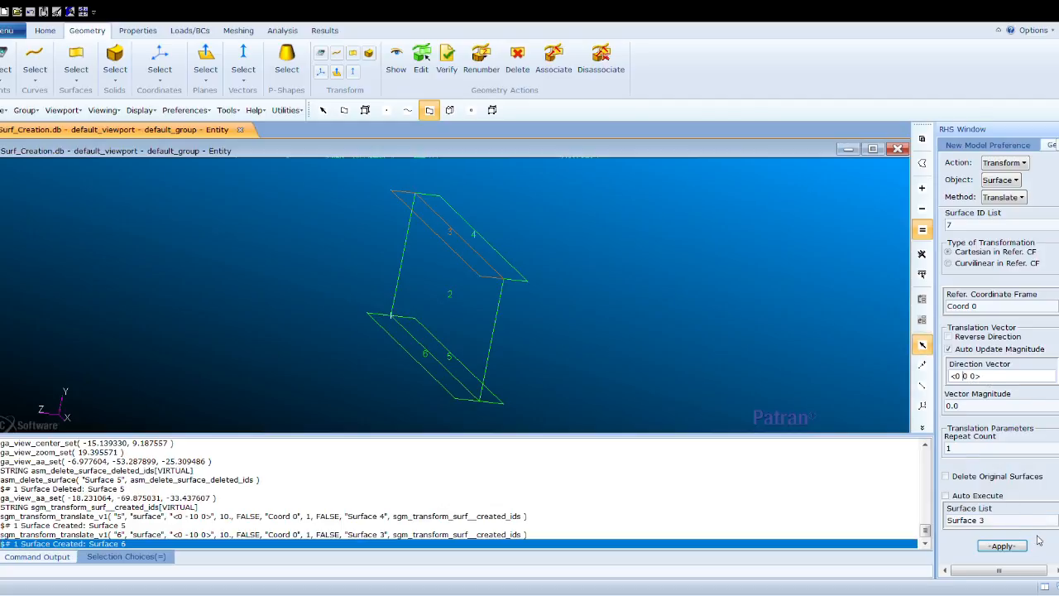
pyautogui.press('Delete')
pyautogui.write('24')
pyautogui.click(982, 521)
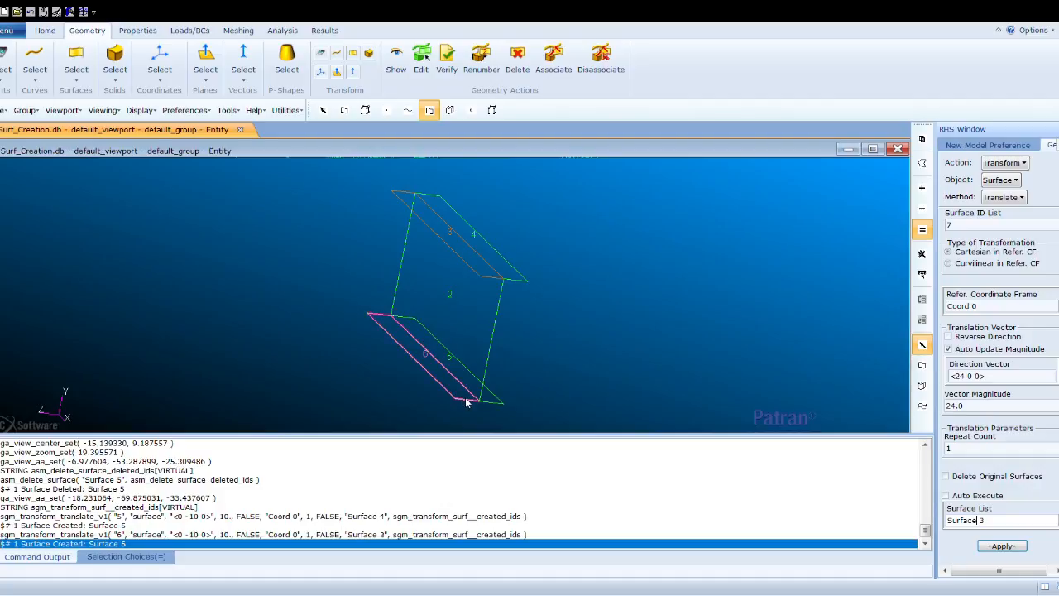
pyautogui.moveTo(522, 399); pyautogui.dragTo(382, 162)
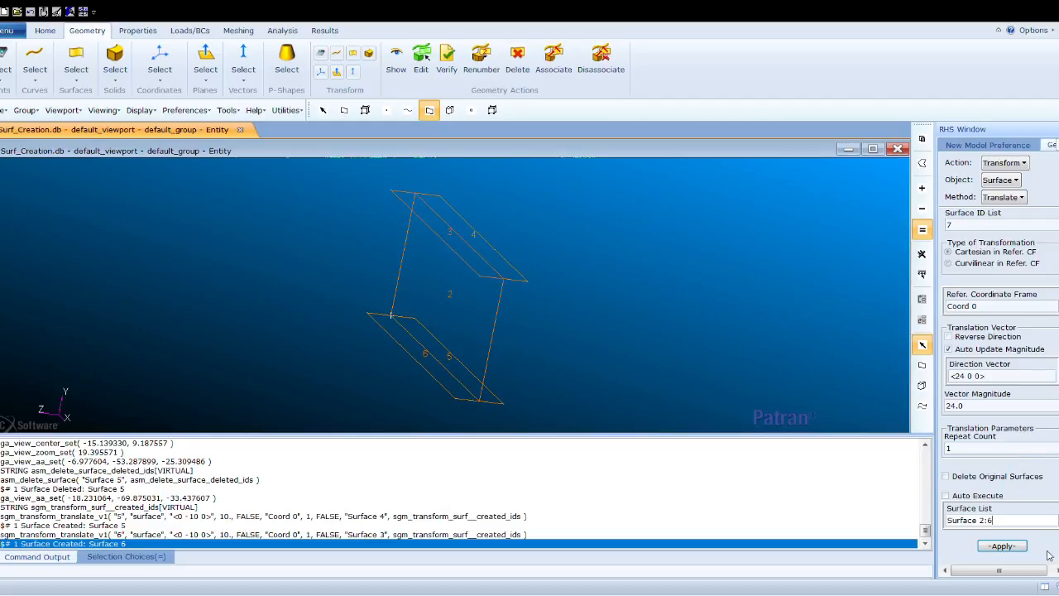
pyautogui.click(1001, 546)
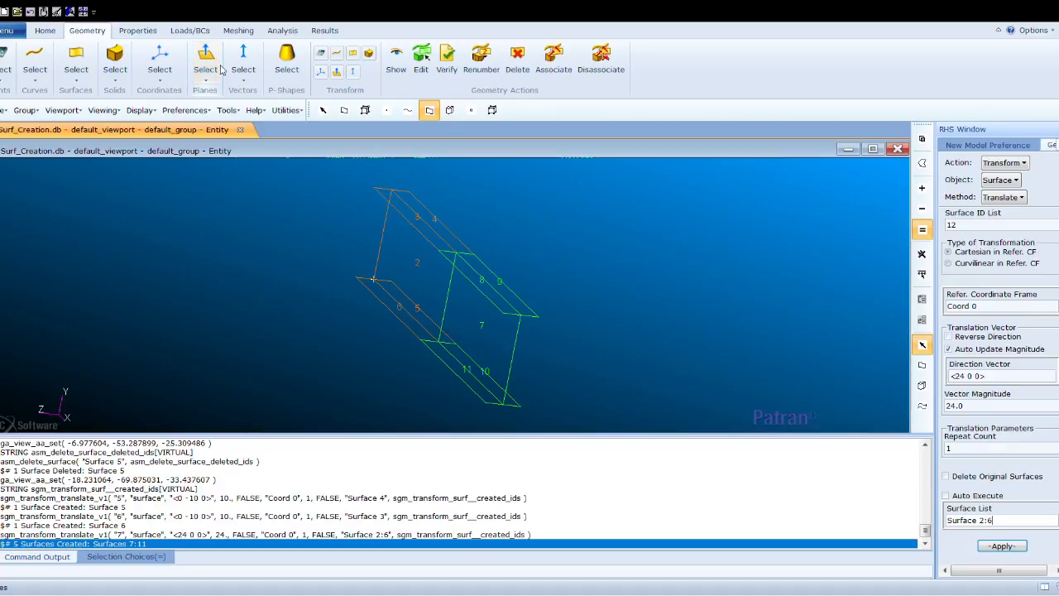
# Step: Set up point creation with the Extract method, taking points from a surface's parametric position
pyautogui.click(1004, 163)
pyautogui.click(1015, 184)
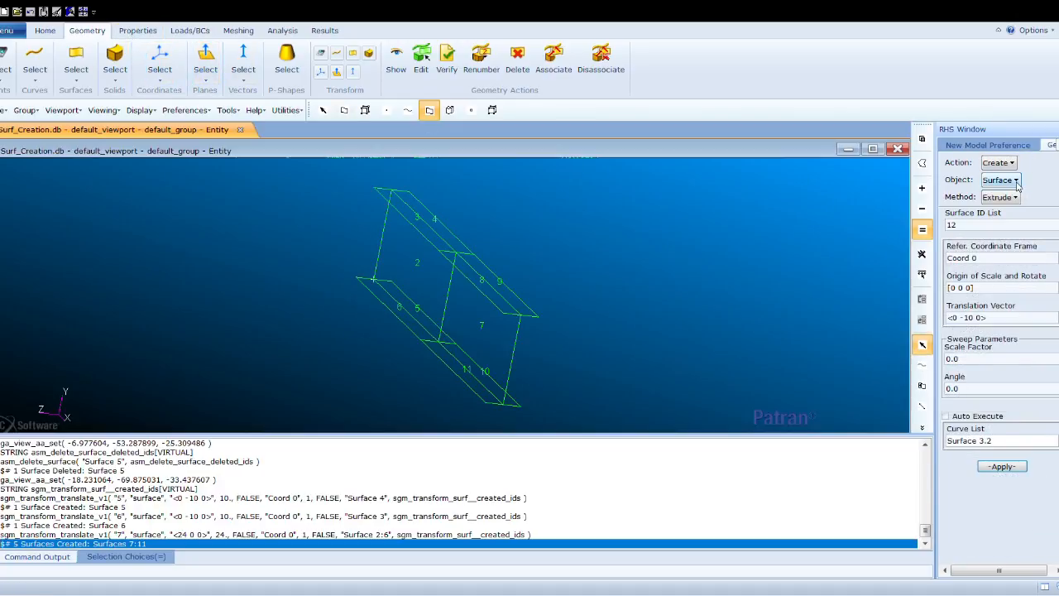
pyautogui.click(1011, 179)
pyautogui.click(1019, 201)
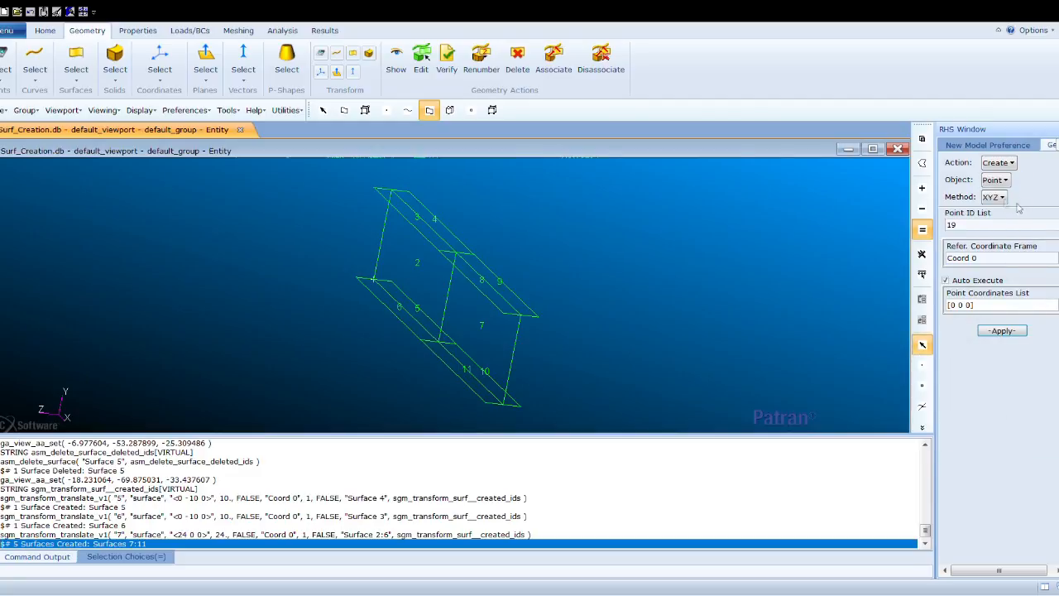
pyautogui.click(1001, 202)
pyautogui.click(1022, 238)
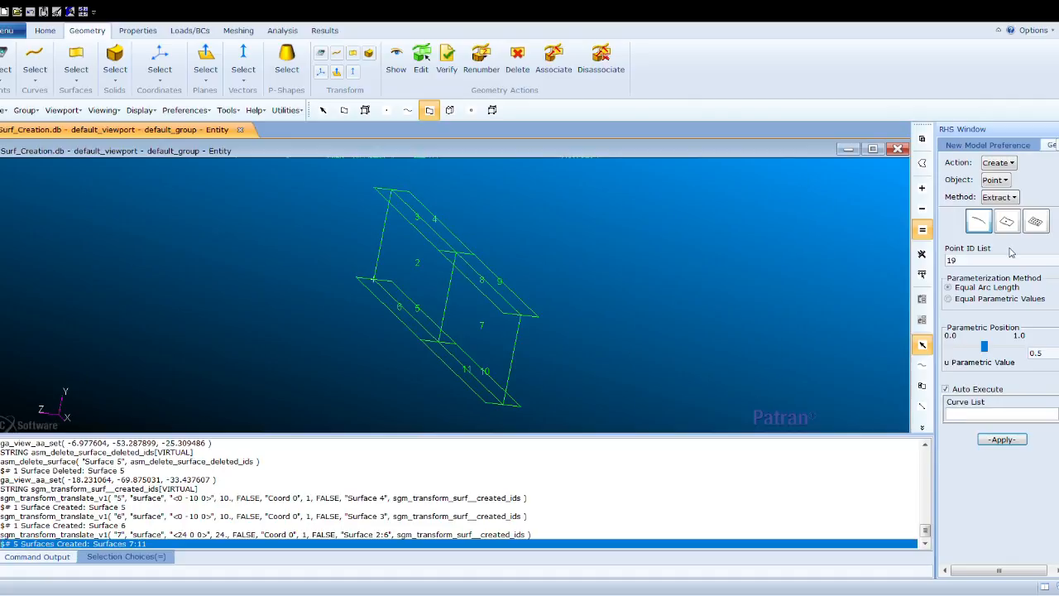
pyautogui.click(1010, 224)
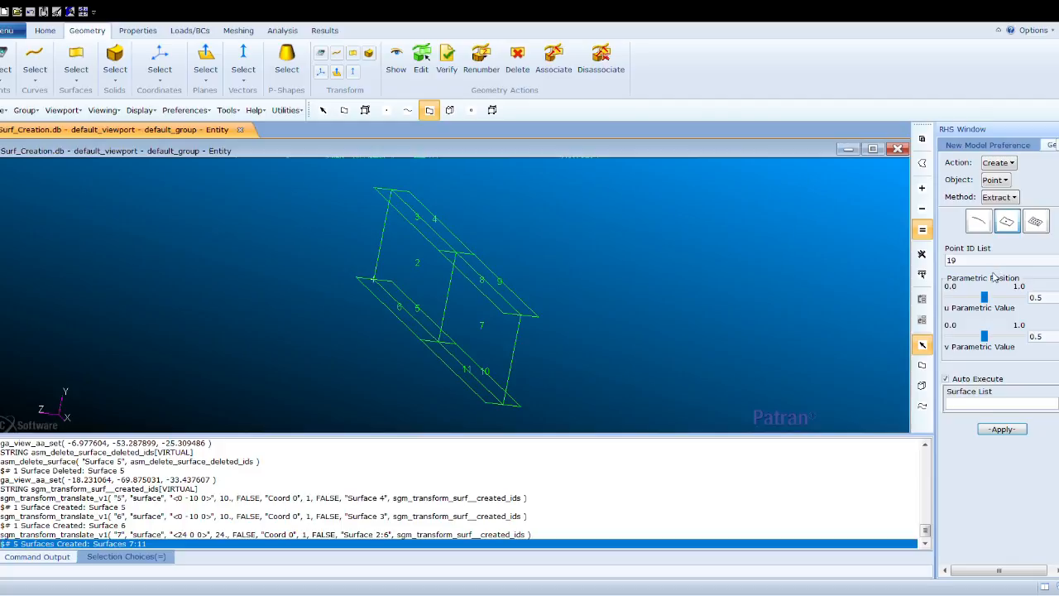
# Step: Extract two points on surface 2 at u values 0.25 and 0.75, both with v 0.5
pyautogui.click(1036, 301)
pyautogui.click(1040, 338)
pyautogui.write('2')
pyautogui.click(437, 287)
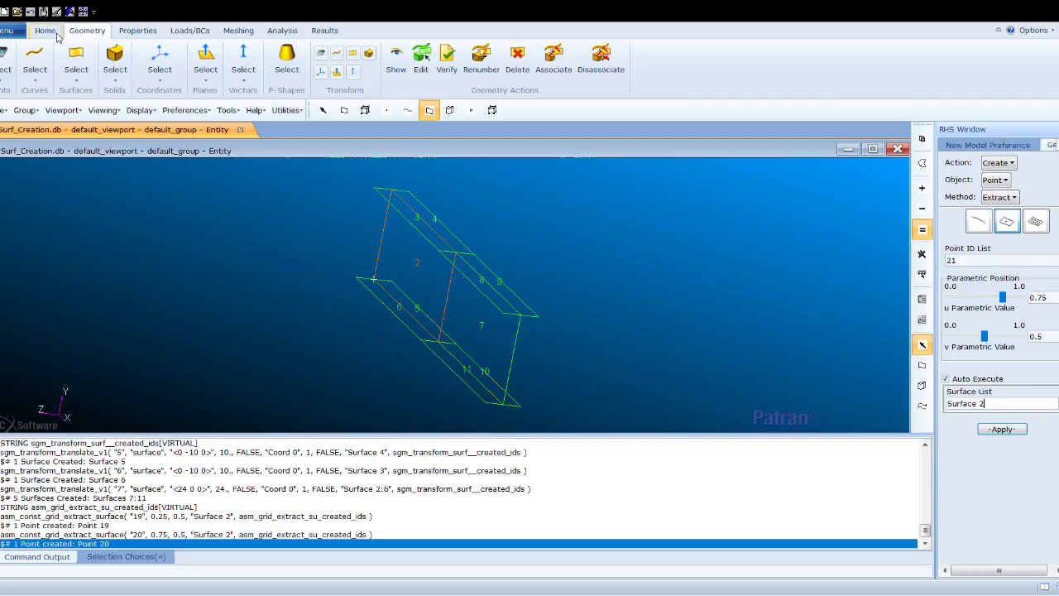
# Step: Hide the label control toolbar and extract a point on surface 7 at u 0.25 and v 0.5
pyautogui.click(45, 30)
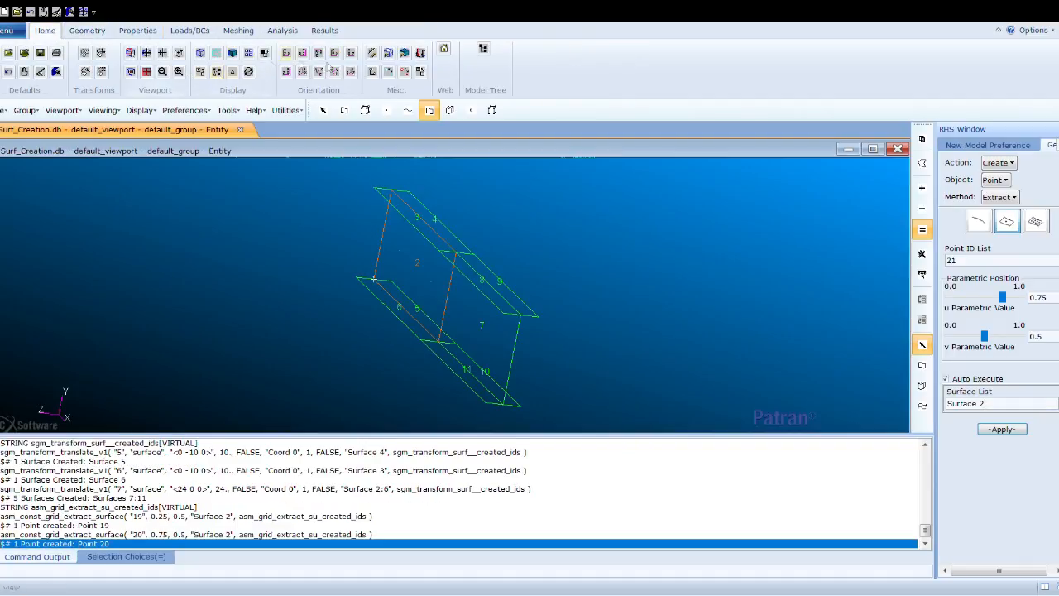
pyautogui.click(371, 73)
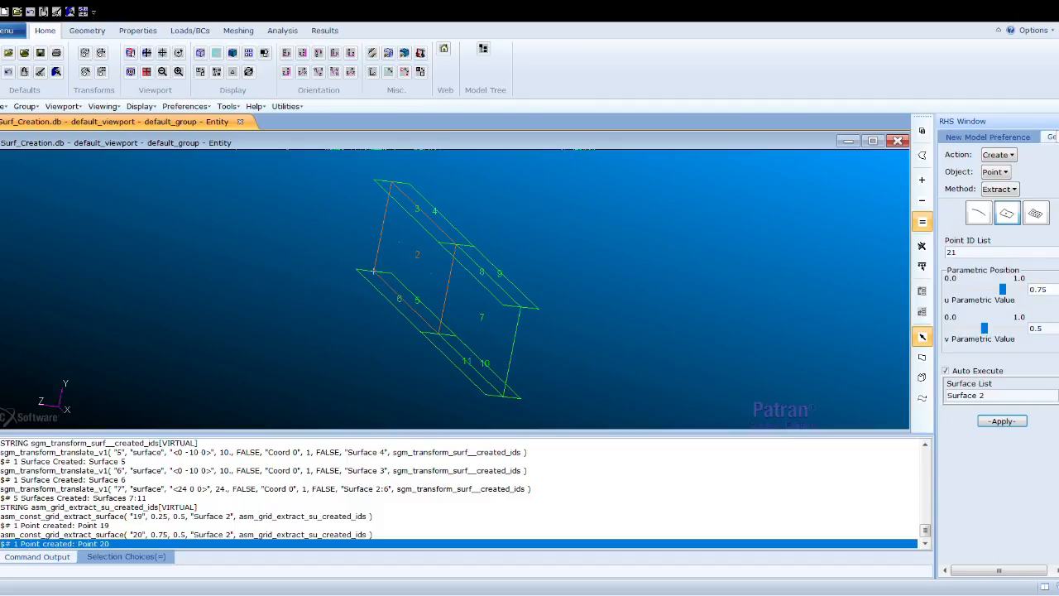
pyautogui.press('BackSpace')
pyautogui.write('2')
pyautogui.click(980, 397)
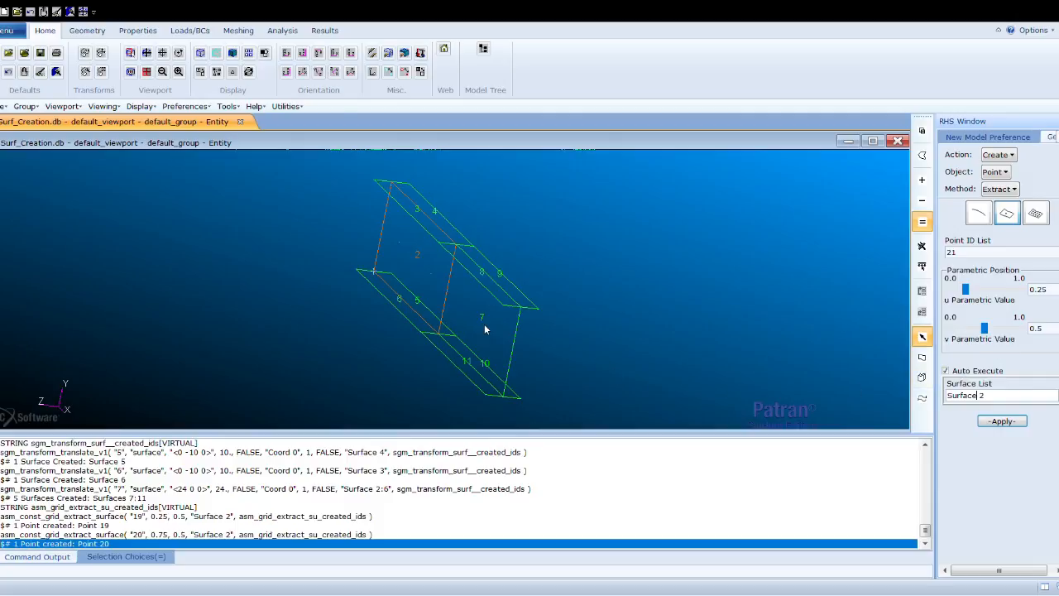
pyautogui.click(485, 328)
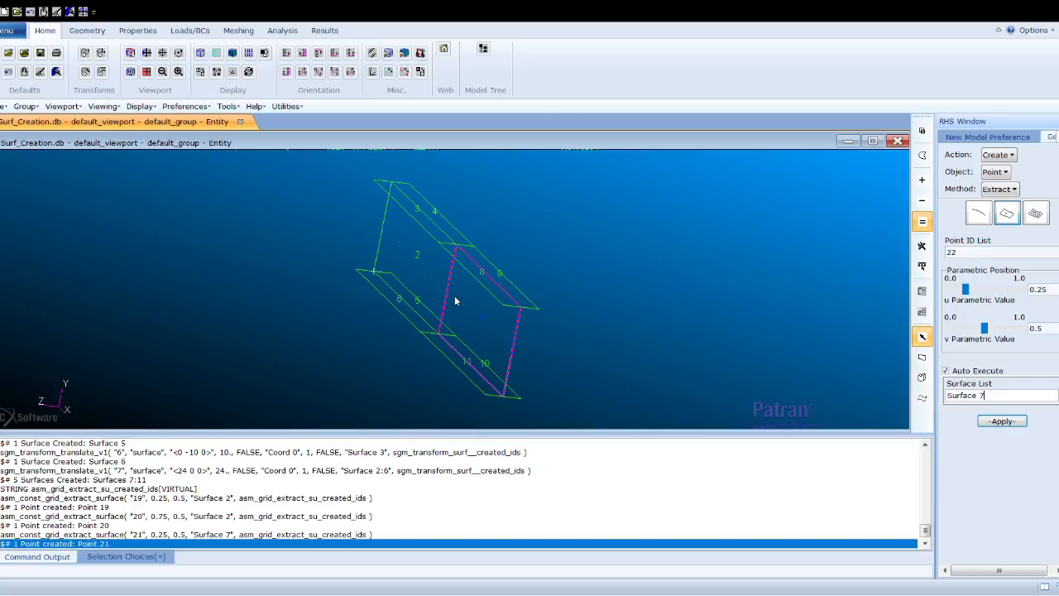
# Step: Extract another point on surface 7 at u 0.25 and v 0.5, allowing duplicates for all
pyautogui.click(482, 300)
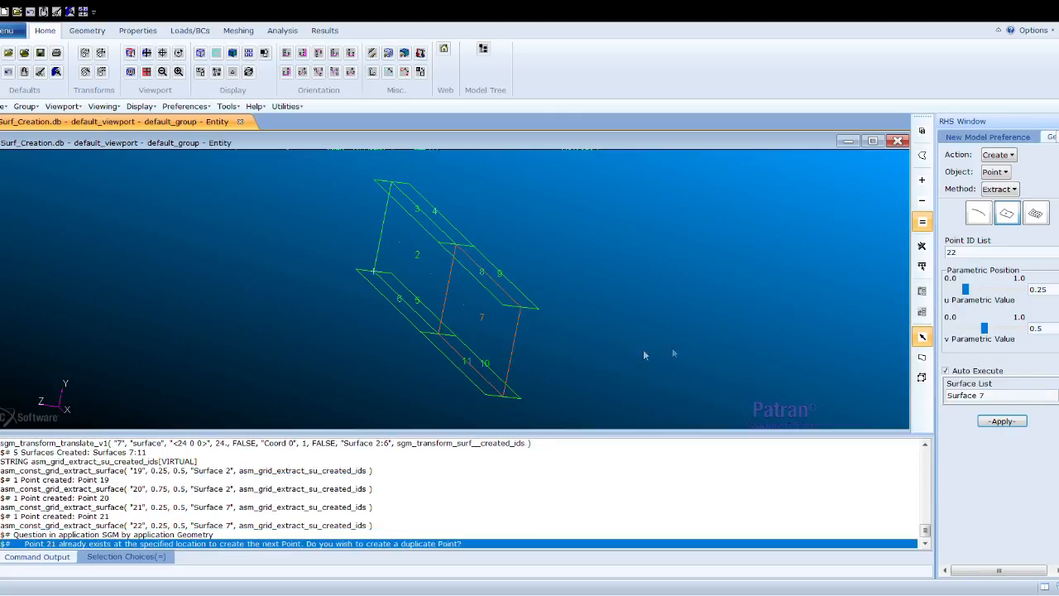
pyautogui.click(622, 354)
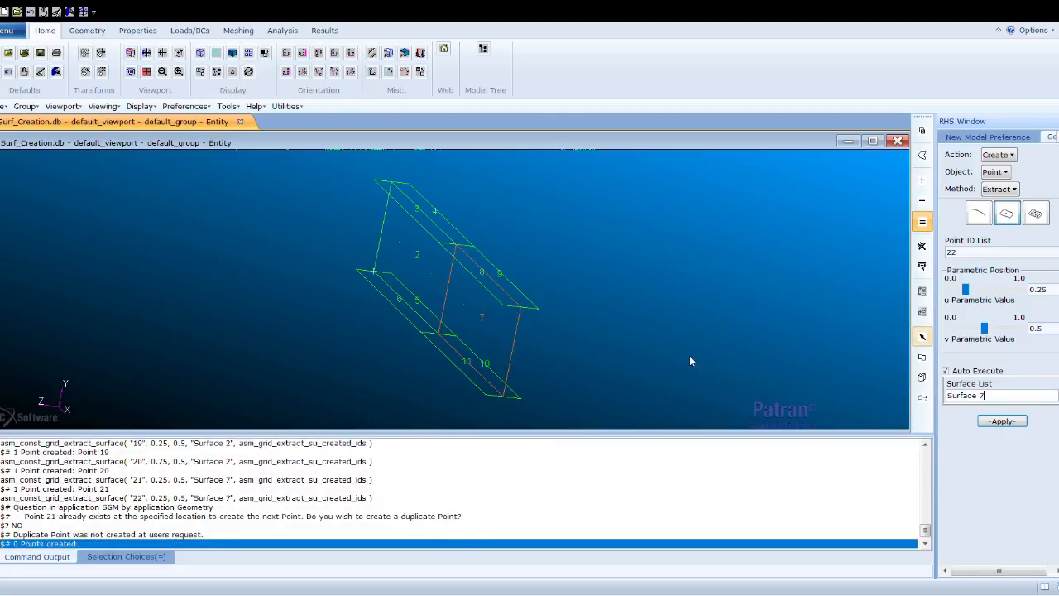
pyautogui.click(1002, 422)
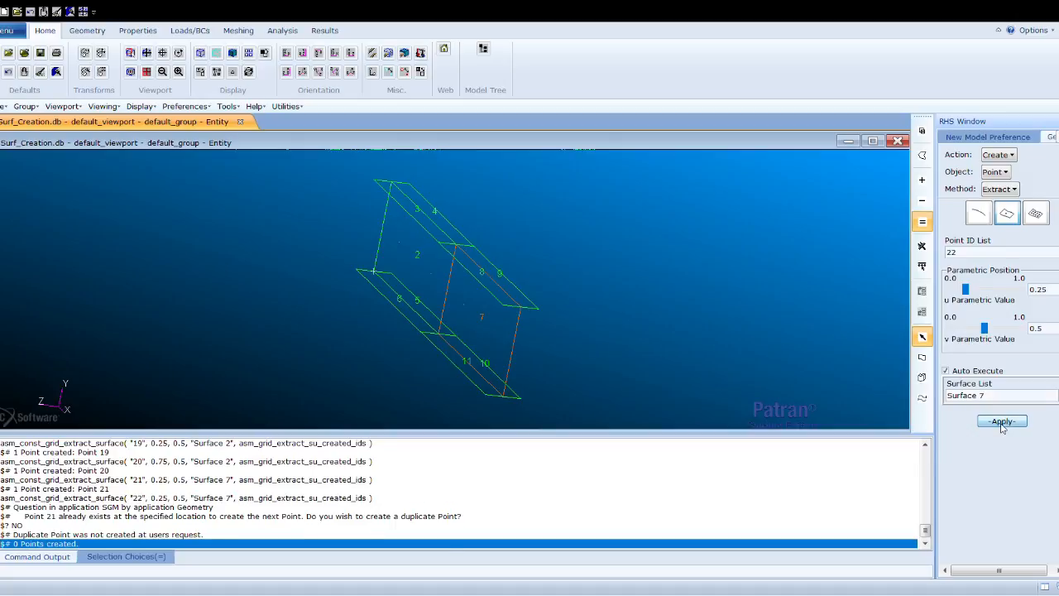
pyautogui.click(264, 358)
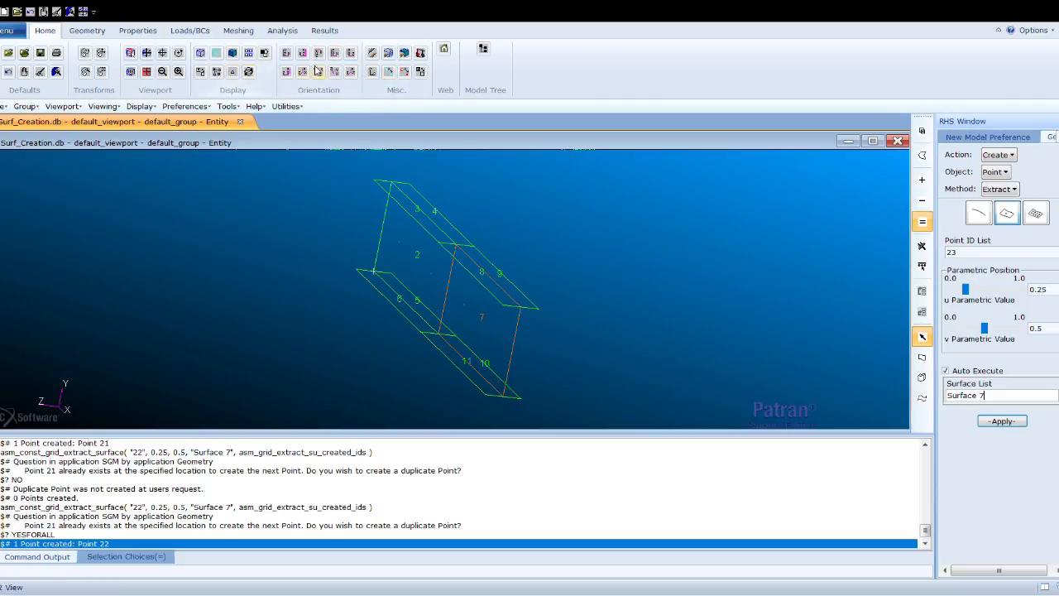
# Step: Bring back the label control toolbar and display the model's points as enlarged circular markers
pyautogui.click(372, 72)
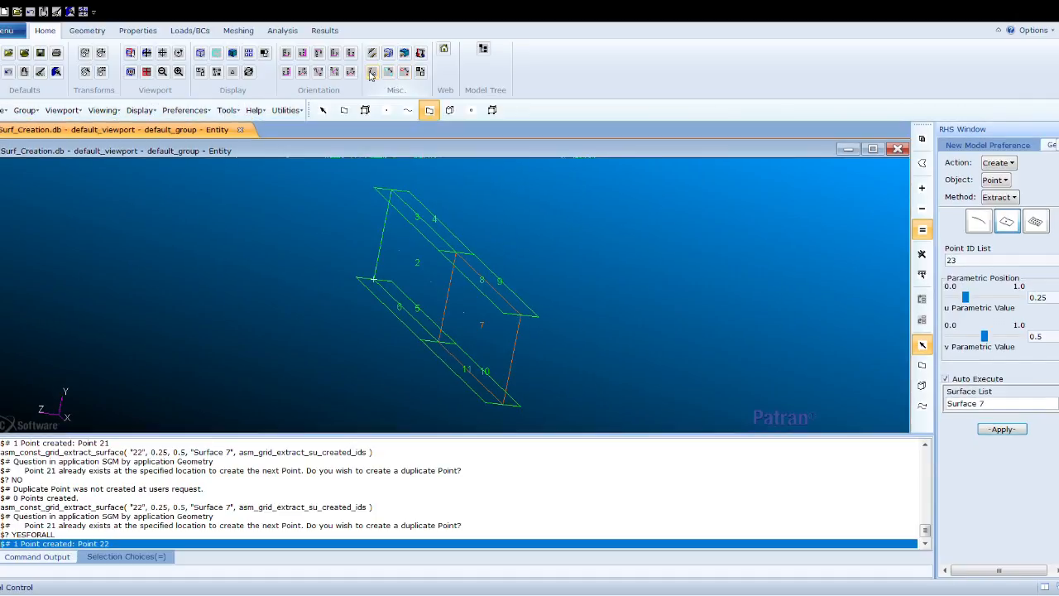
pyautogui.click(471, 110)
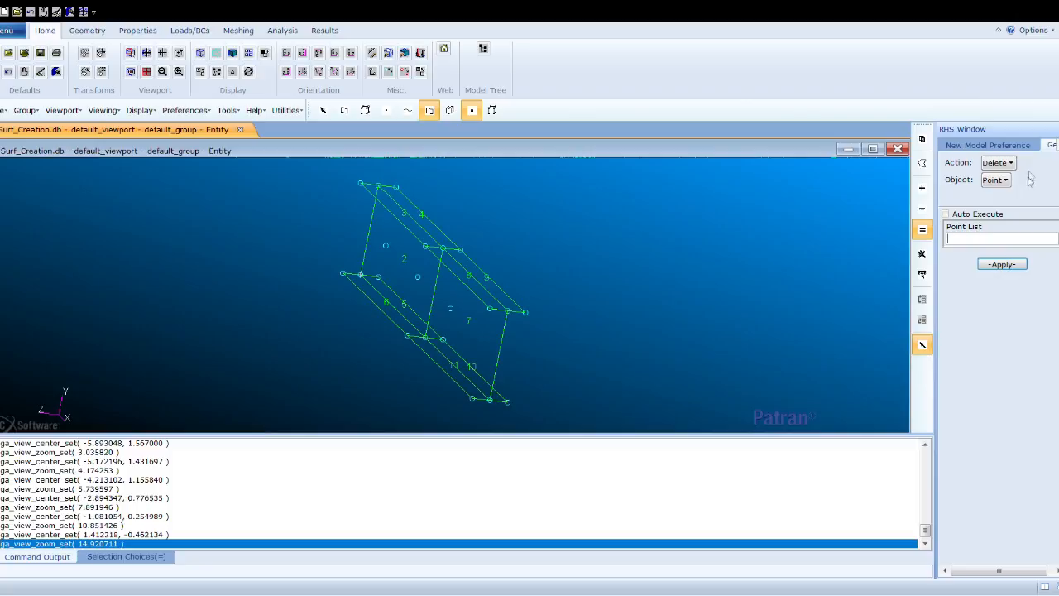
pyautogui.moveTo(620, 240)
pyautogui.mouseDown(button='middle')
pyautogui.moveTo(608, 208)
pyautogui.moveTo(629, 236)
pyautogui.moveTo(620, 239)
pyautogui.mouseUp(button='middle')
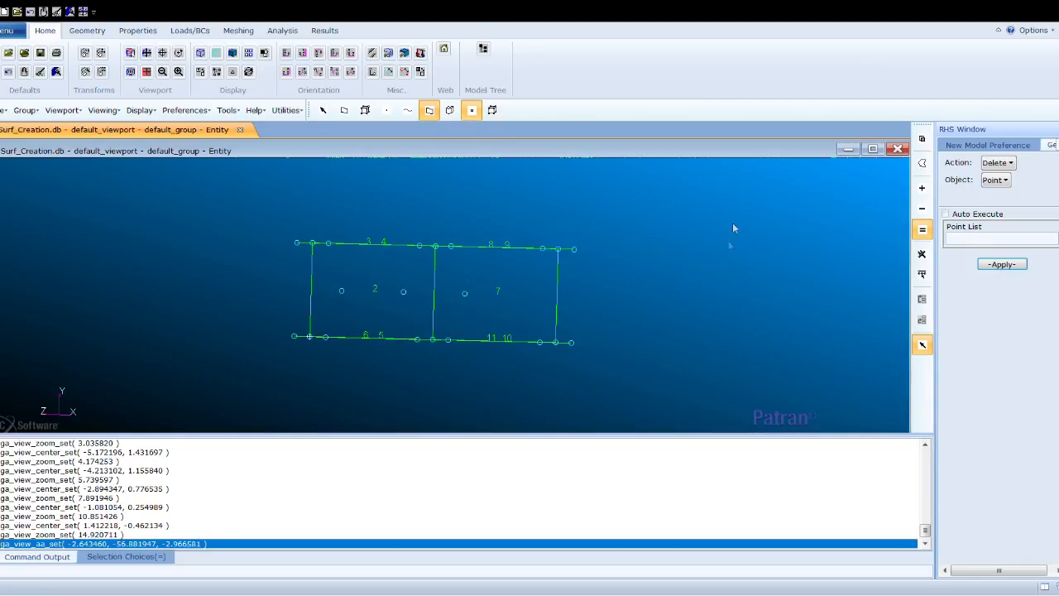
# Step: Extract a point on surface 7 at u 0.75 and v 0.5 with automatic execution turned off
pyautogui.click(103, 33)
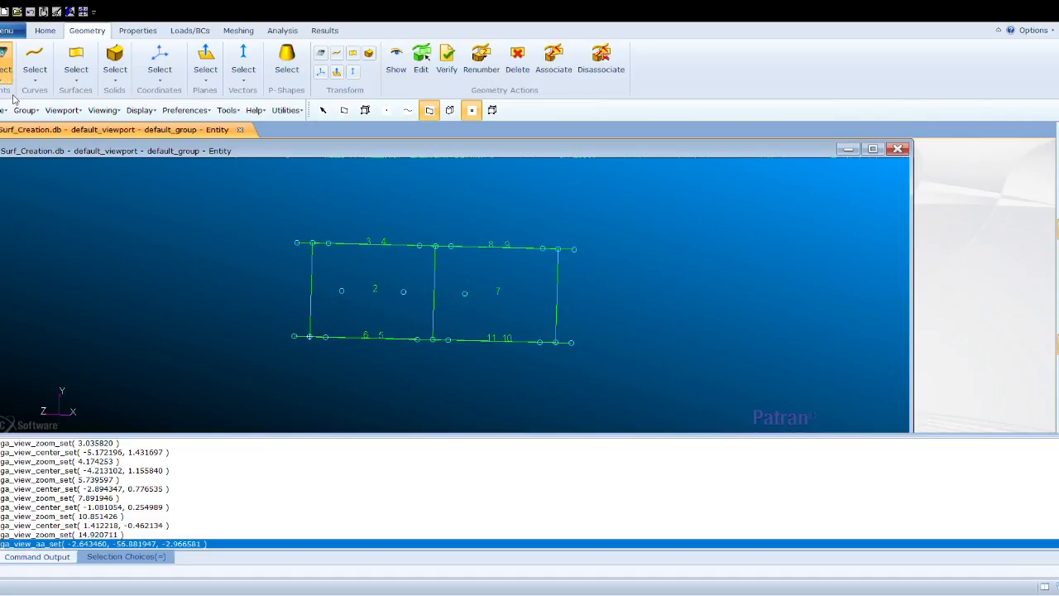
pyautogui.click(6, 70)
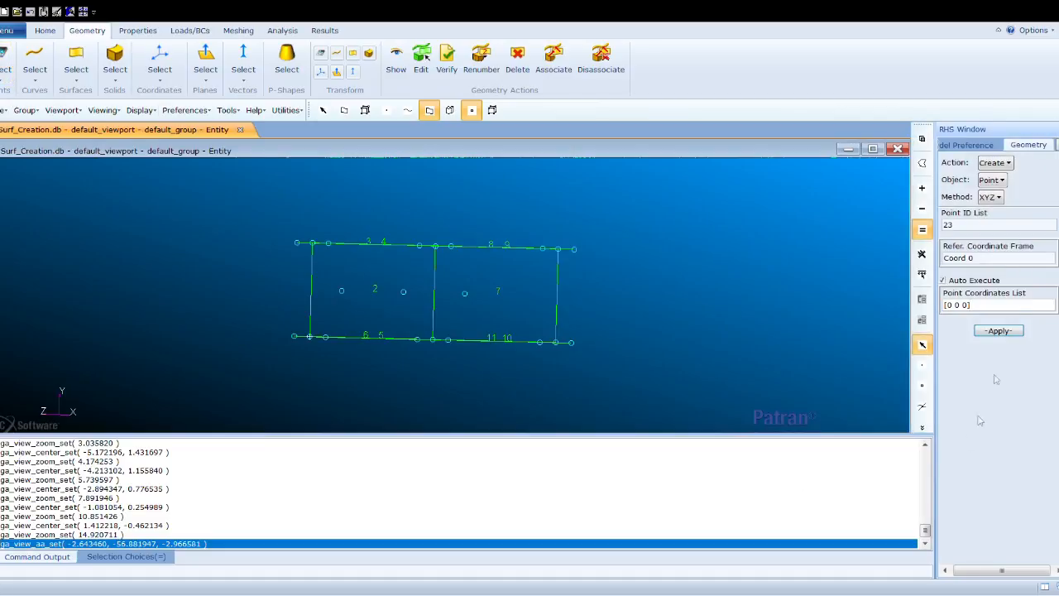
pyautogui.click(991, 200)
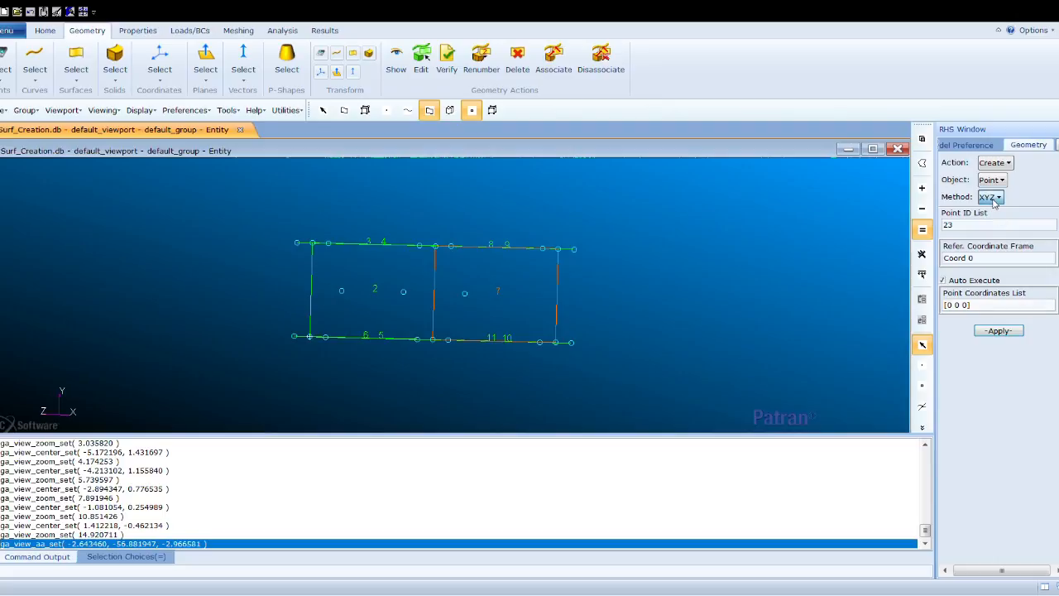
pyautogui.click(994, 252)
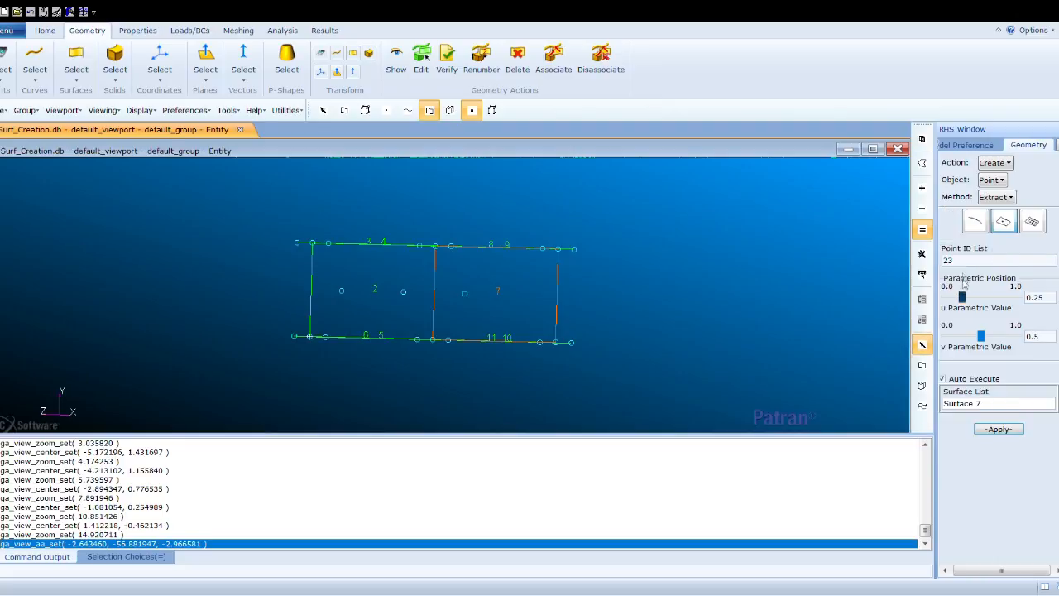
pyautogui.click(1053, 300)
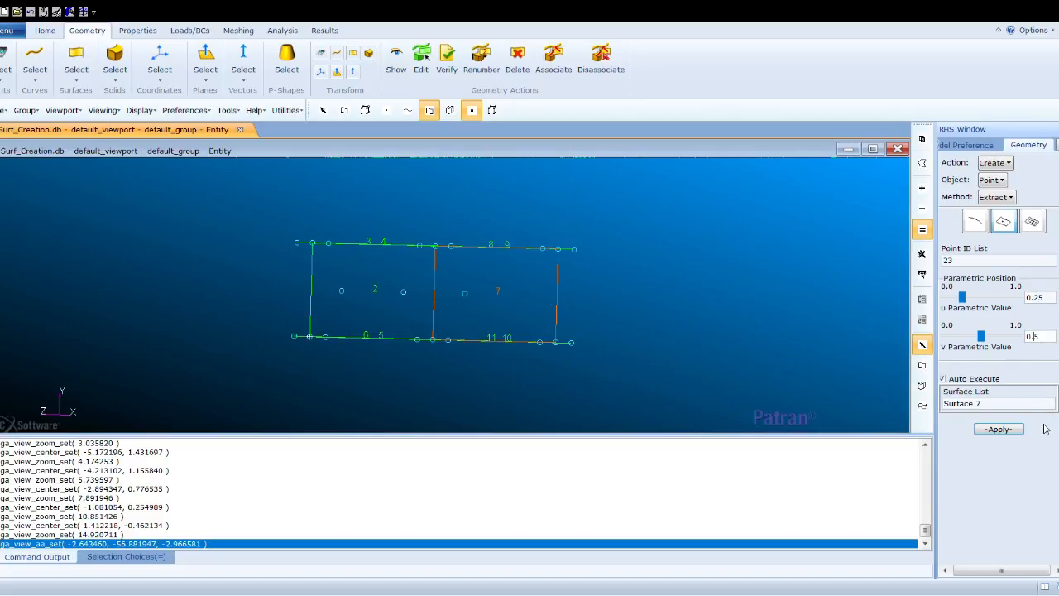
pyautogui.press('BackSpace')
pyautogui.write('7')
pyautogui.click(945, 380)
pyautogui.click(998, 428)
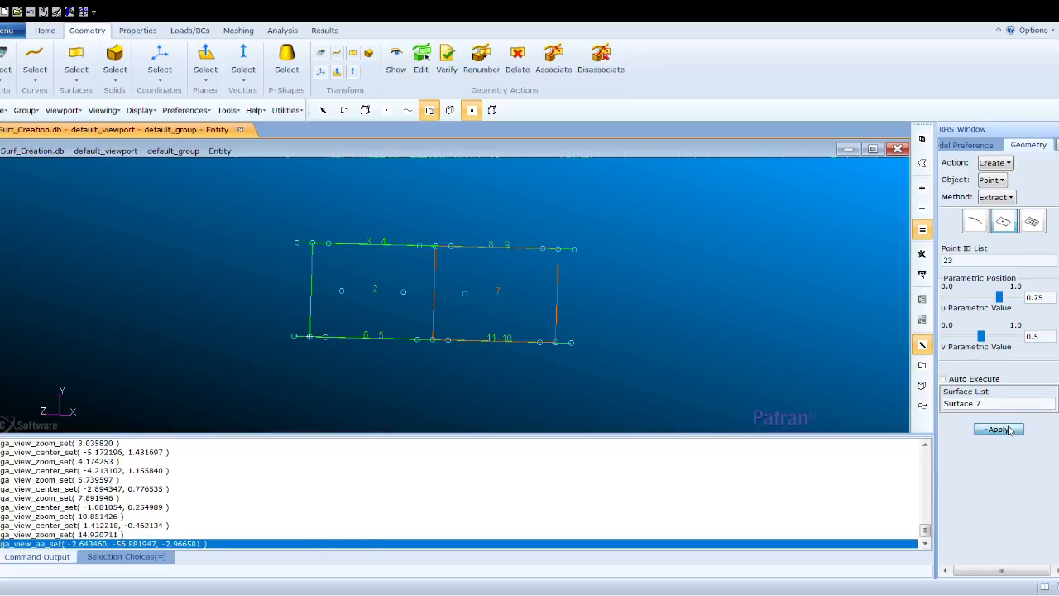
# Step: Create 2D circles of radius 2.5 in plane Coord 0.3, centred on points 19 and 20 of surface 2
pyautogui.moveTo(668, 290)
pyautogui.mouseDown(button='middle')
pyautogui.moveTo(657, 310)
pyautogui.moveTo(649, 294)
pyautogui.mouseUp(button='middle')
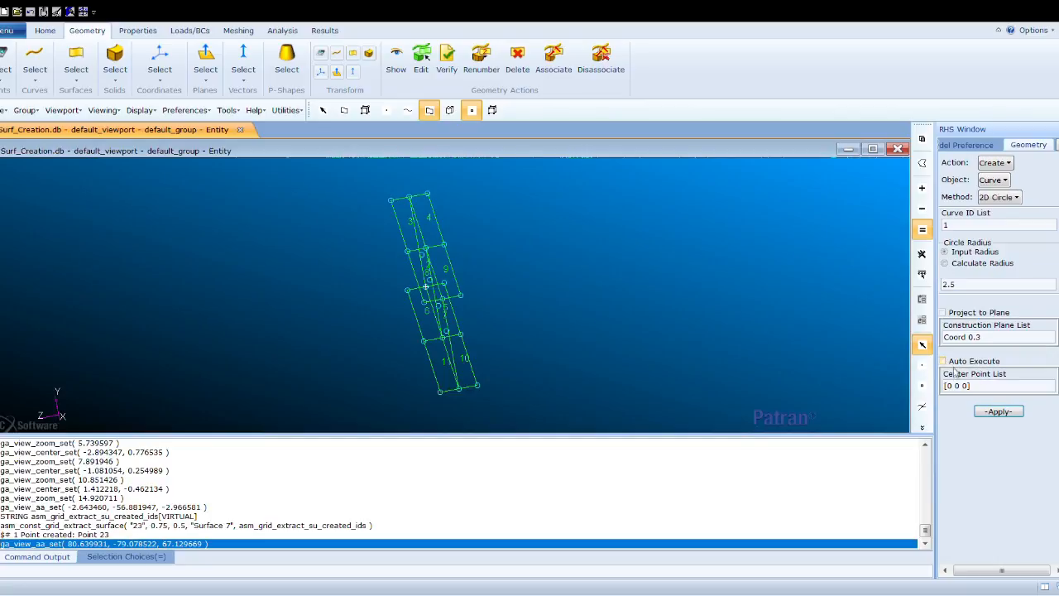
pyautogui.click(983, 386)
pyautogui.moveTo(404, 290)
pyautogui.mouseDown(button='middle')
pyautogui.moveTo(428, 259)
pyautogui.moveTo(432, 281)
pyautogui.moveTo(404, 292)
pyautogui.mouseUp(button='middle')
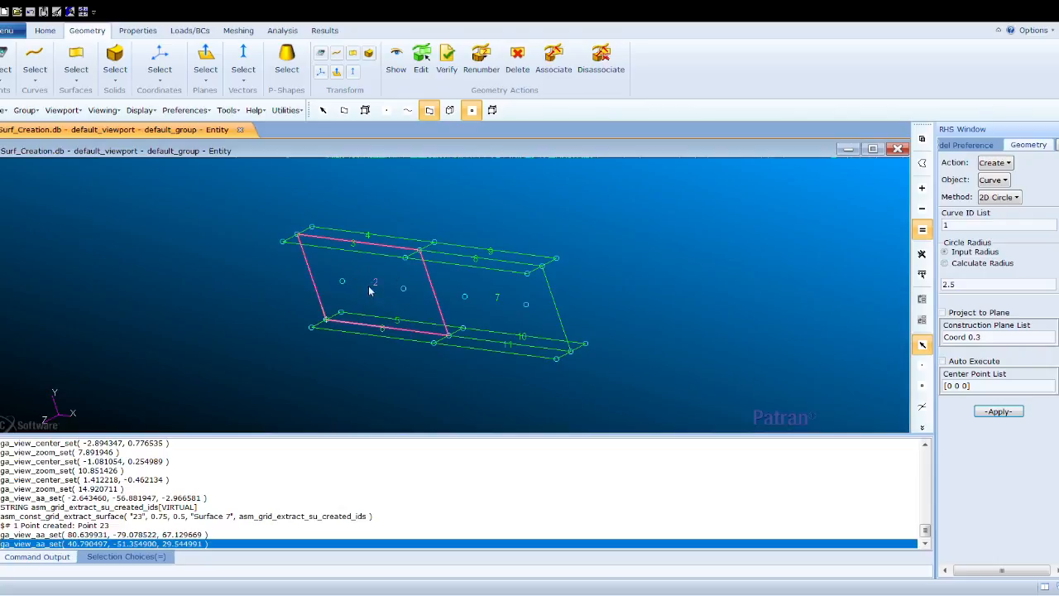
pyautogui.click(343, 282)
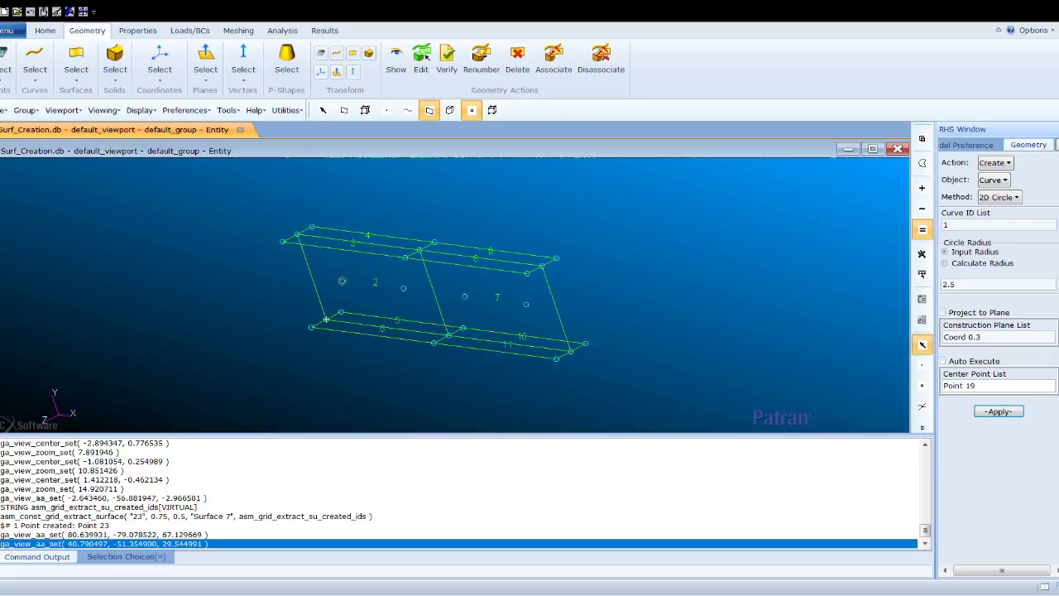
pyautogui.click(999, 414)
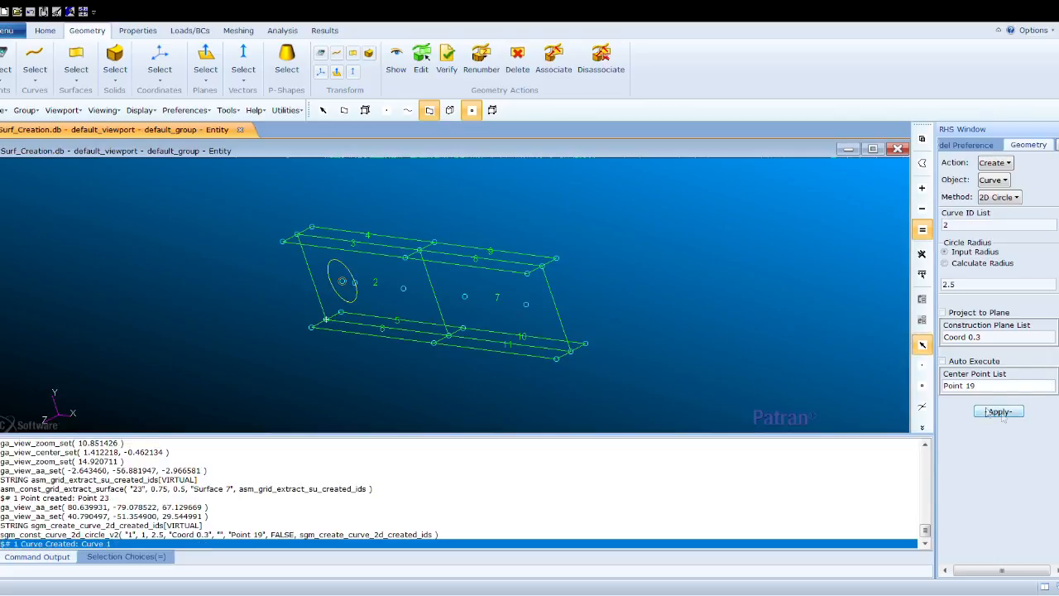
pyautogui.click(403, 289)
pyautogui.click(1003, 411)
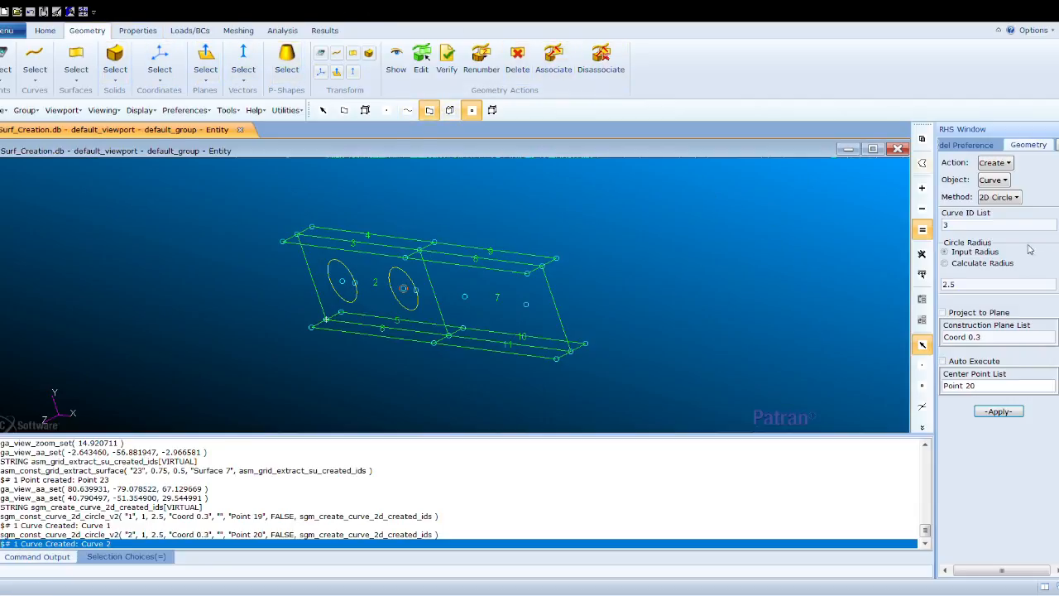
# Step: Set up a surface edit with the Extend method, using the option that extends an edge by a length
pyautogui.click(992, 168)
pyautogui.click(1013, 209)
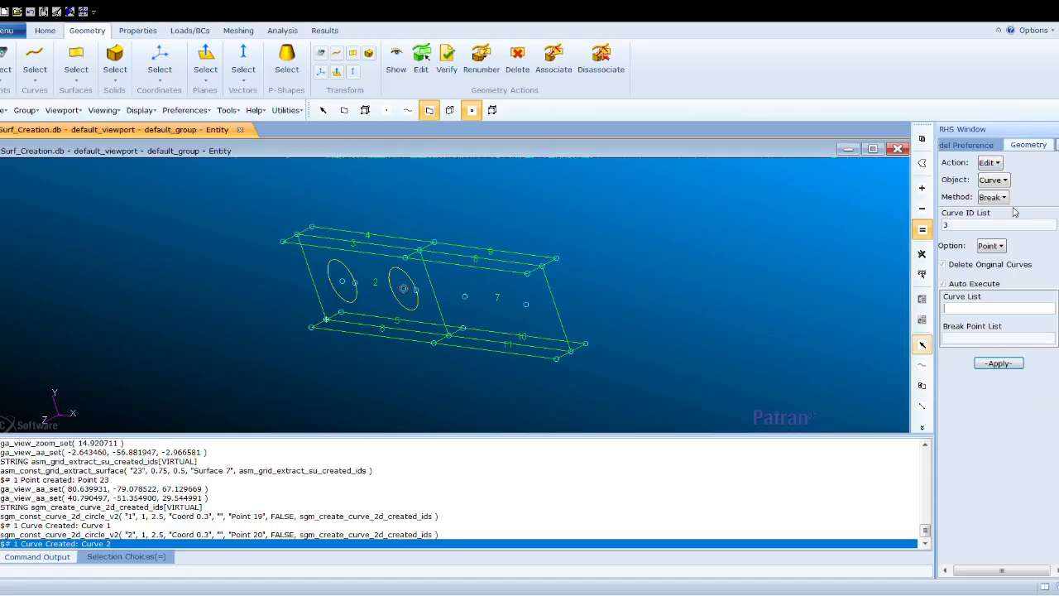
pyautogui.click(1000, 180)
pyautogui.click(1008, 225)
pyautogui.click(992, 197)
pyautogui.click(1026, 300)
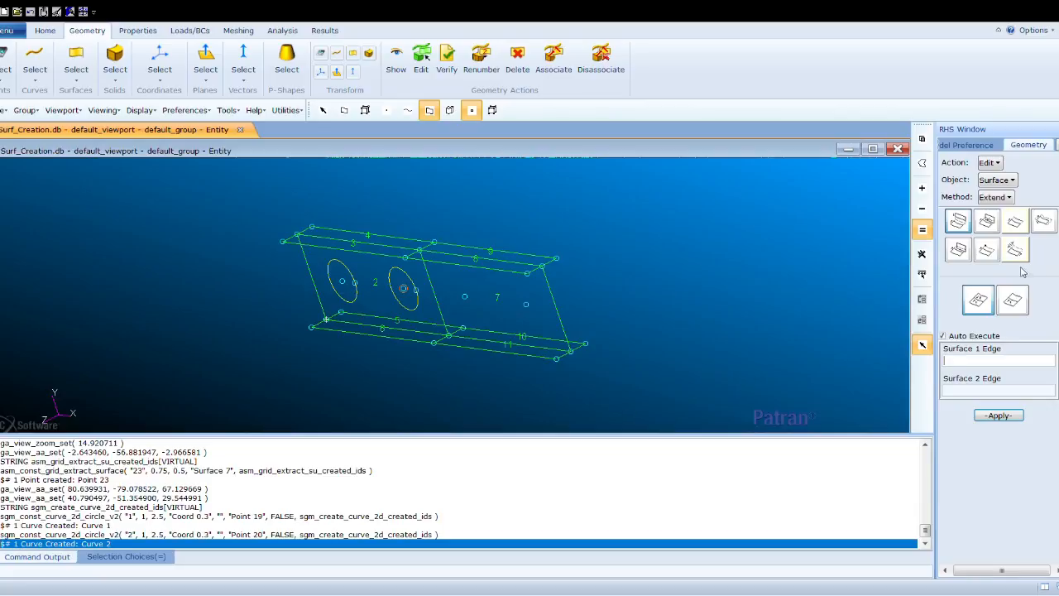
pyautogui.click(1015, 252)
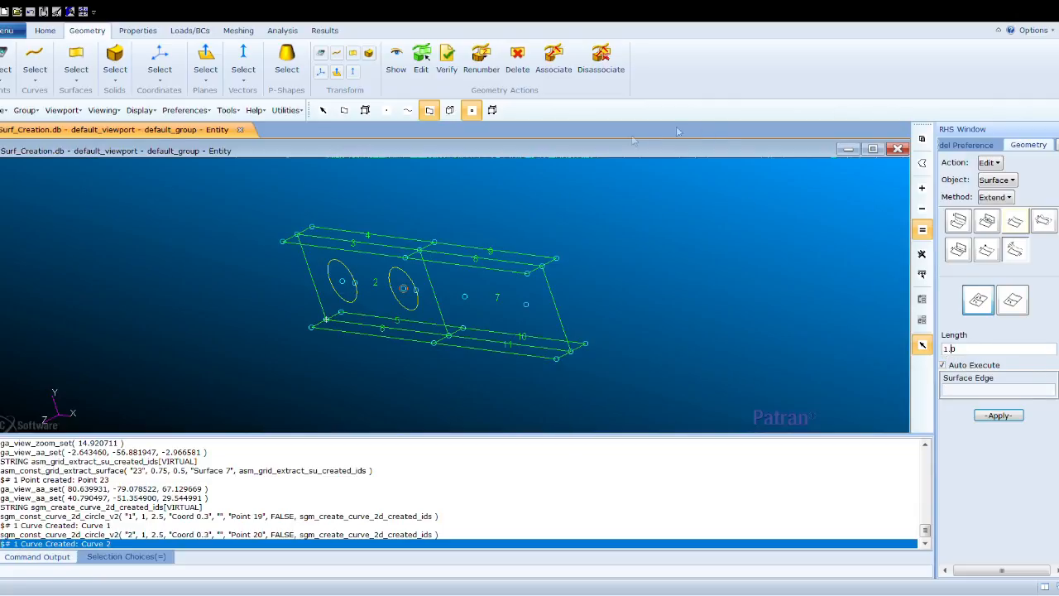
# Step: Set the surface extension length to 2.0 and turn off automatic execution
pyautogui.click(974, 311)
pyautogui.click(943, 367)
pyautogui.click(951, 350)
pyautogui.click(948, 349)
pyautogui.press('BackSpace')
pyautogui.write('2')
pyautogui.click(980, 390)
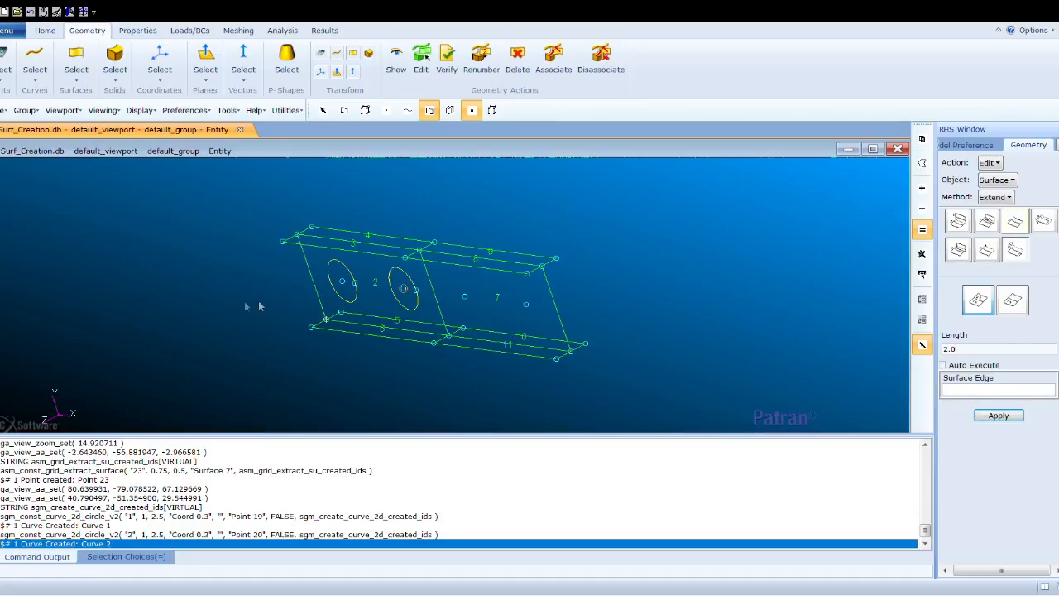
# Step: Try to select the end edges of web surface 2 and its adjoining flanges for the extension, singly and by box
pyautogui.click(316, 299)
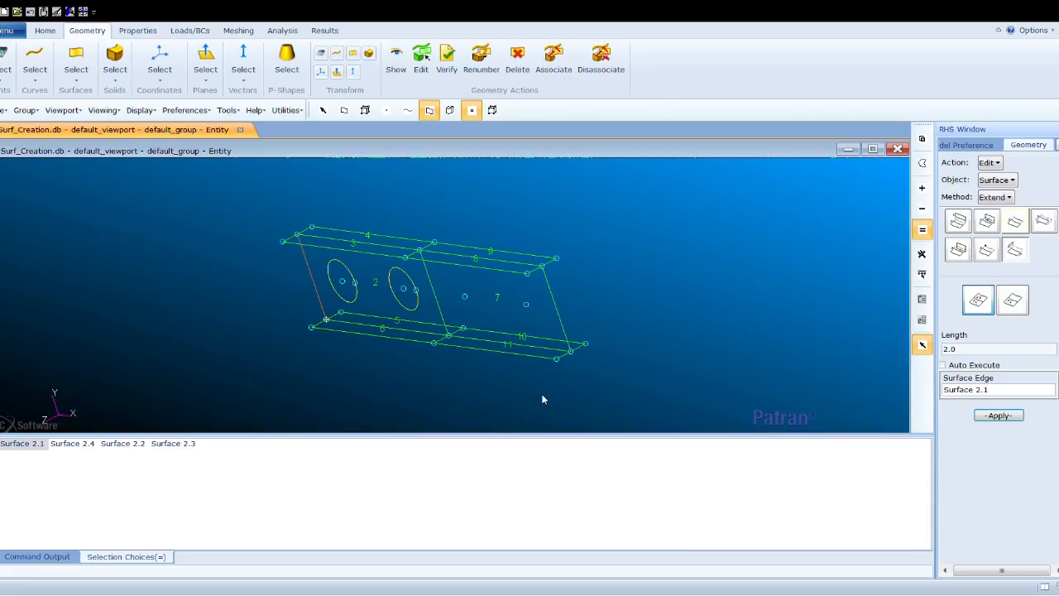
pyautogui.moveTo(416, 362); pyautogui.dragTo(387, 330, button='middle')
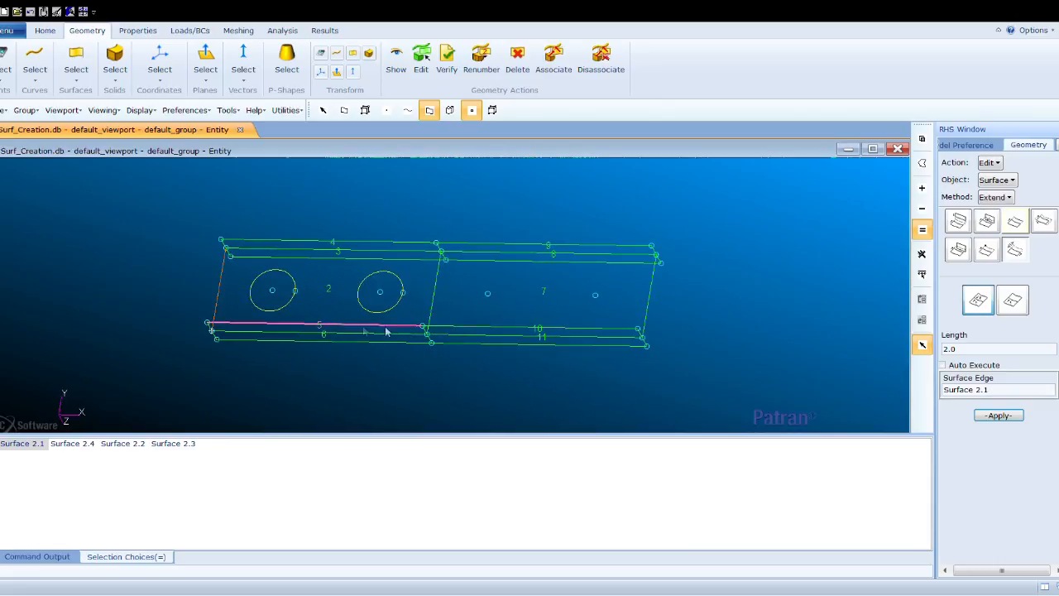
pyautogui.scroll(3, 222, 248)
pyautogui.click(232, 249)
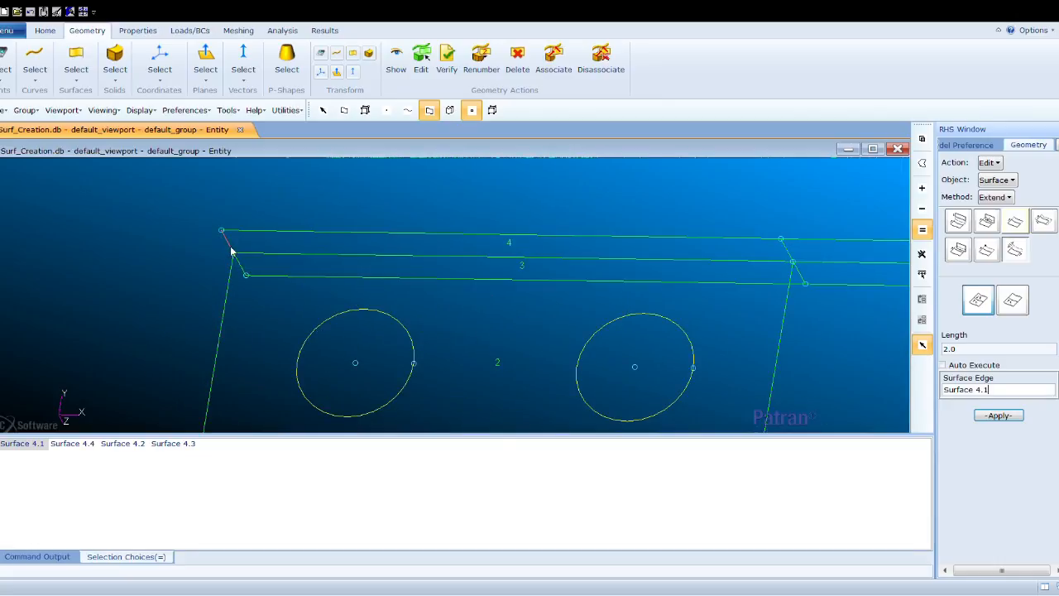
pyautogui.click(237, 264)
pyautogui.click(228, 279)
pyautogui.scroll(-3, 232, 278)
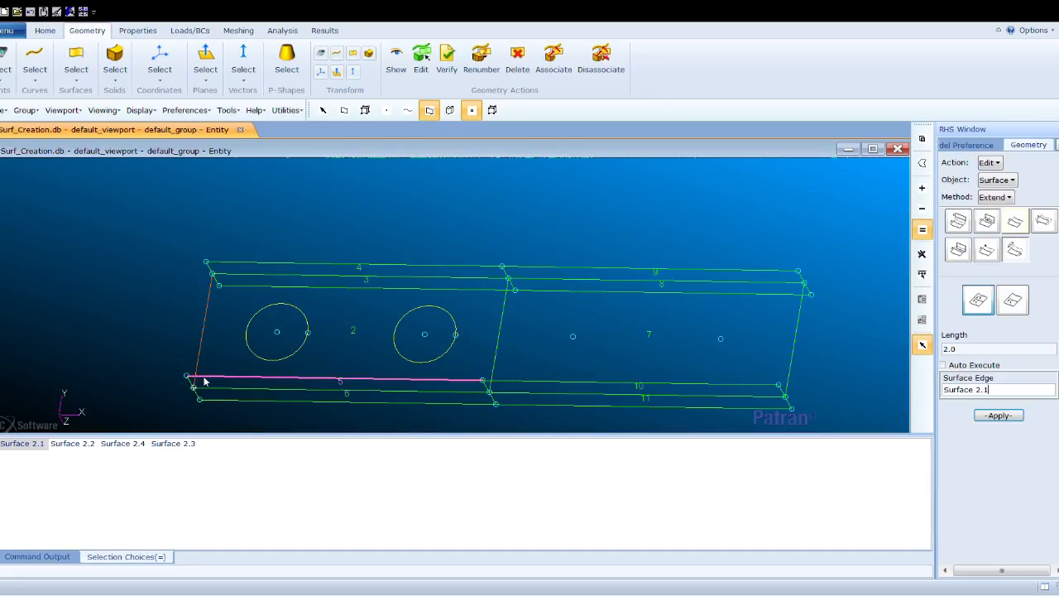
pyautogui.moveTo(188, 240); pyautogui.dragTo(202, 414)
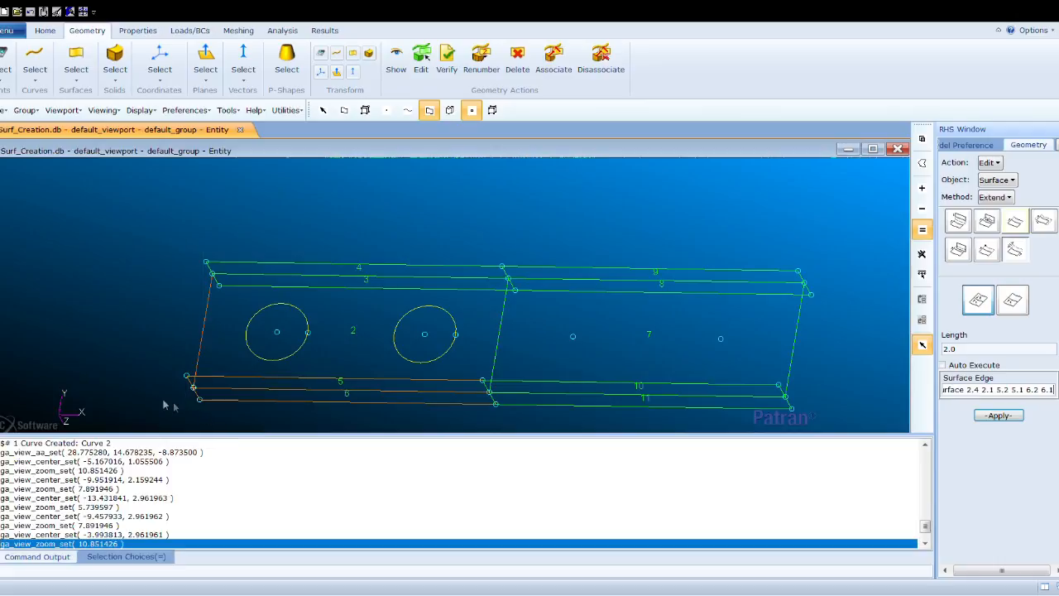
pyautogui.moveTo(149, 383); pyautogui.dragTo(182, 269)
pyautogui.moveTo(231, 382); pyautogui.dragTo(276, 373, button='middle')
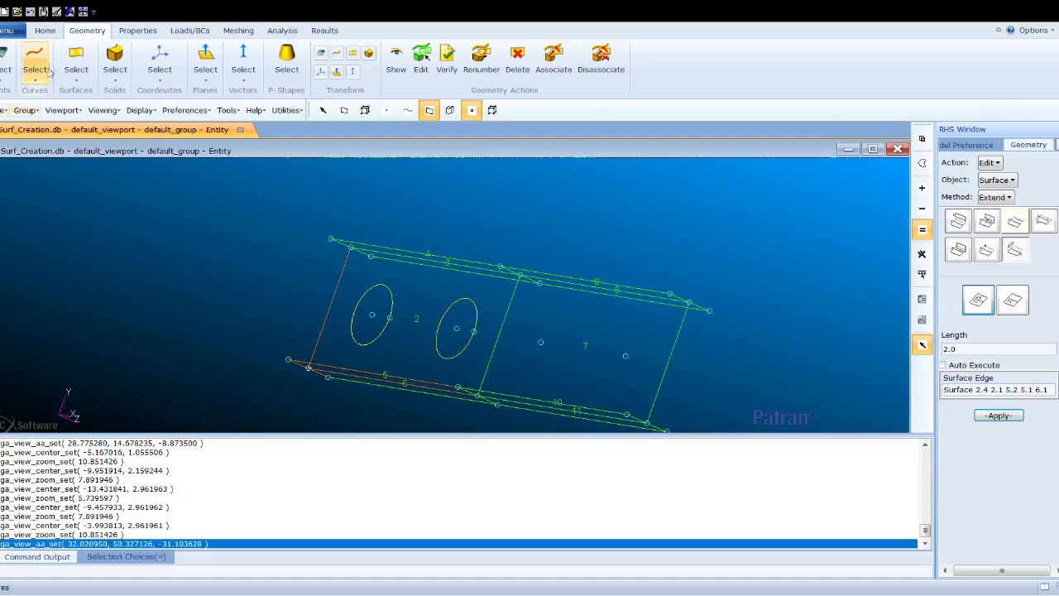
# Step: Orient the beam to a side view looking along its length and try to box-select the end edges for the extension
pyautogui.click(44, 30)
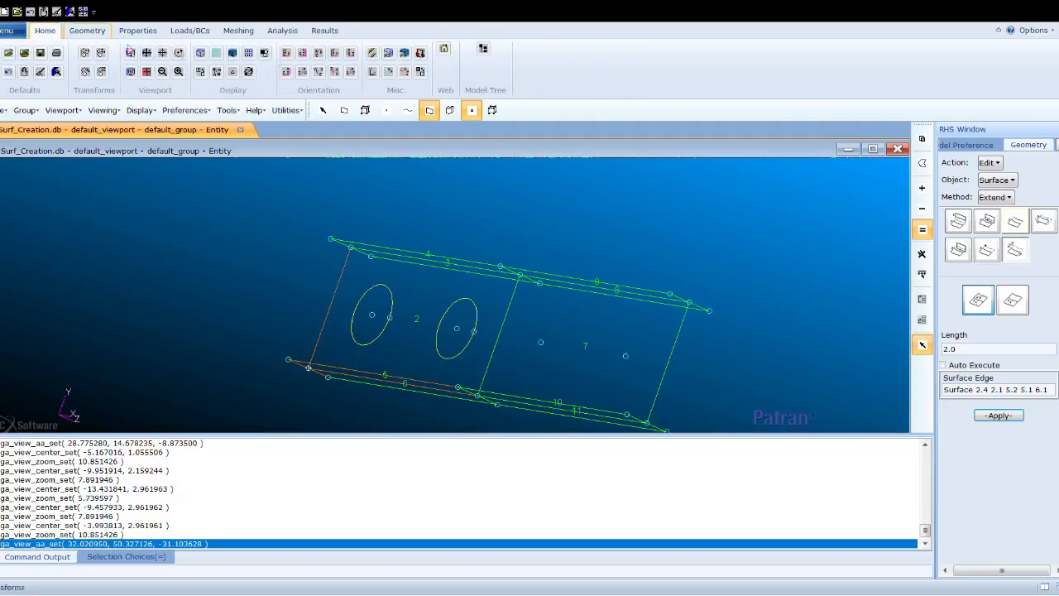
pyautogui.click(303, 73)
pyautogui.click(318, 73)
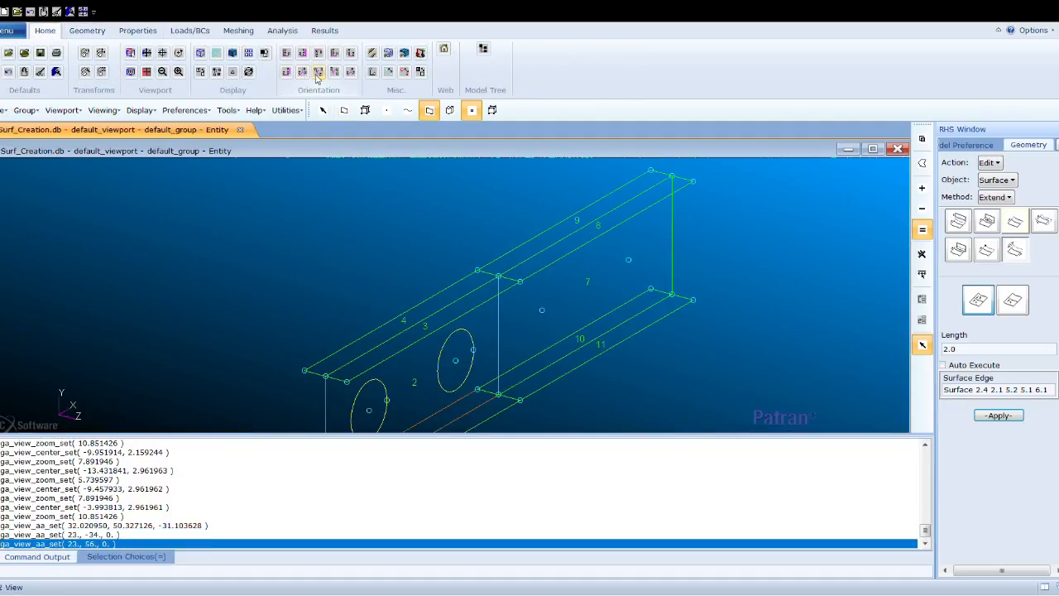
pyautogui.click(318, 52)
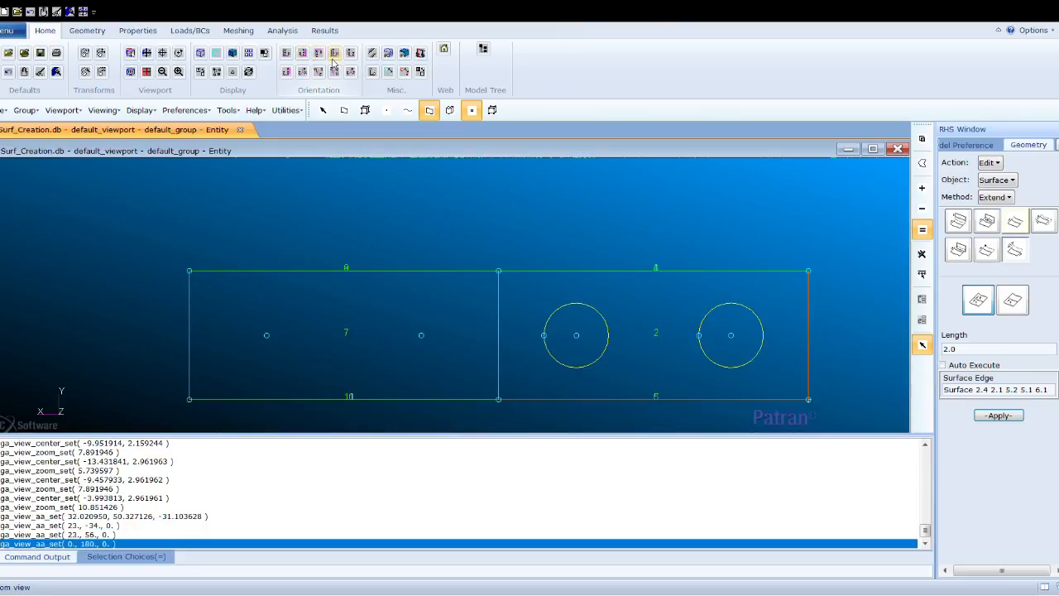
pyautogui.click(334, 53)
pyautogui.click(350, 55)
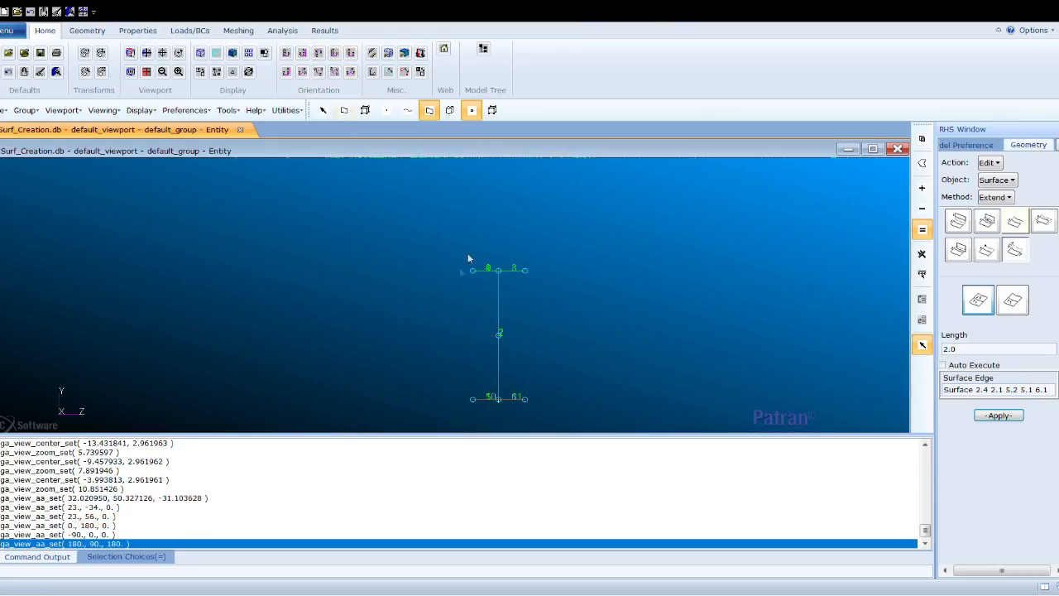
pyautogui.moveTo(575, 328); pyautogui.dragTo(567, 319, button='middle')
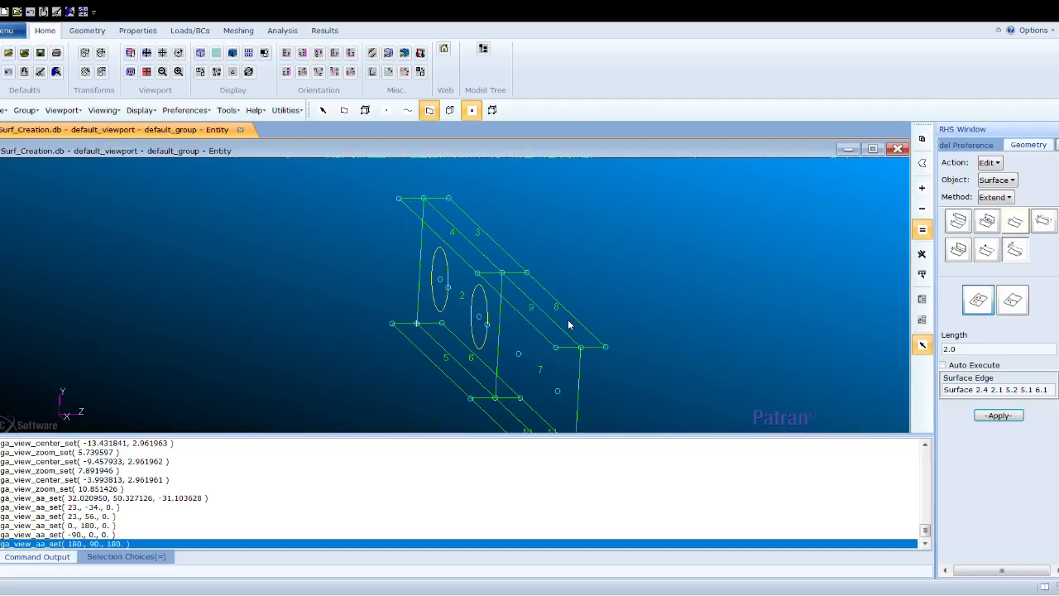
pyautogui.click(286, 73)
pyautogui.moveTo(437, 192); pyautogui.dragTo(422, 189, button='middle')
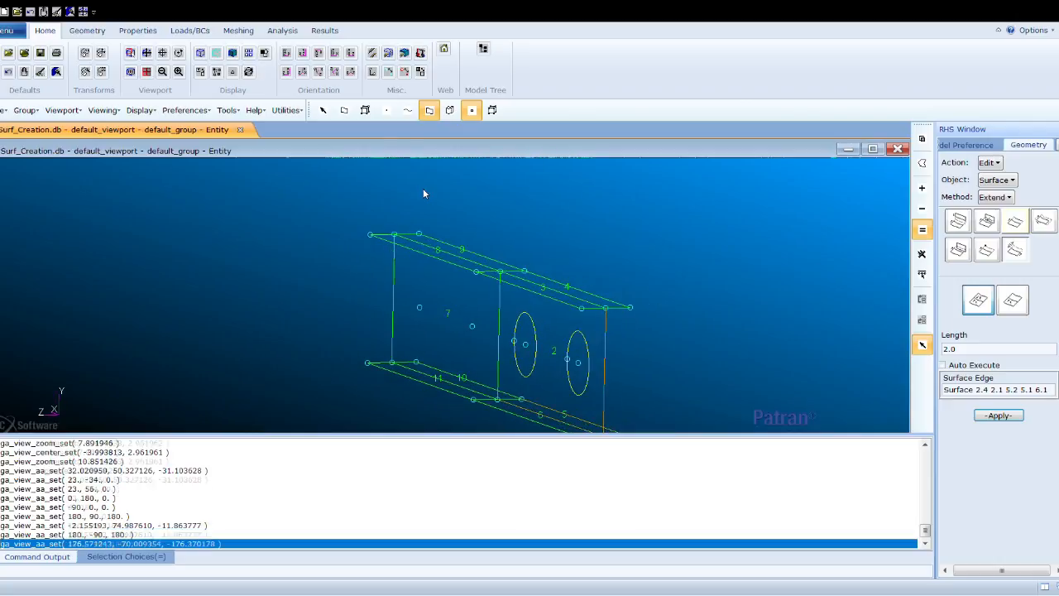
pyautogui.click(286, 73)
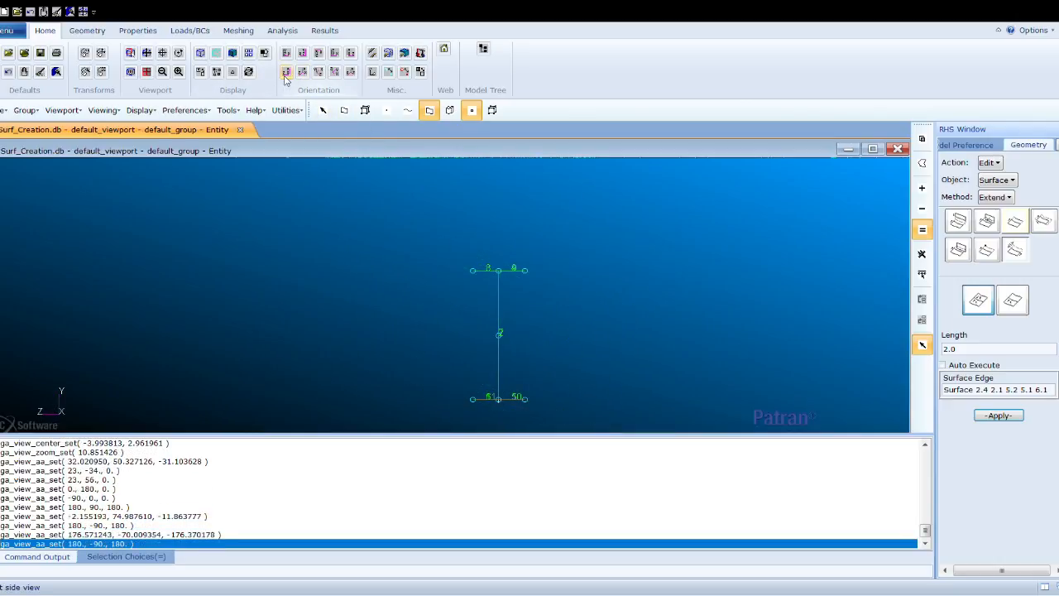
pyautogui.moveTo(441, 255); pyautogui.dragTo(548, 409)
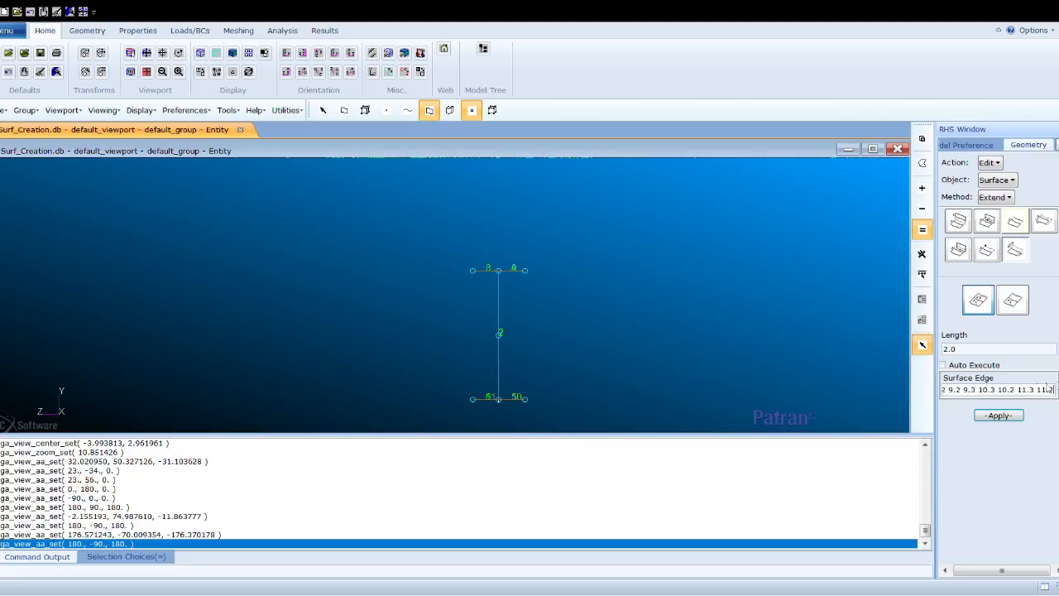
# Step: Retry the box selection of end edges from the side view, inspect the picked edges and clear the surface edge list
pyautogui.click(1029, 389)
pyautogui.tripleClick(1030, 389)
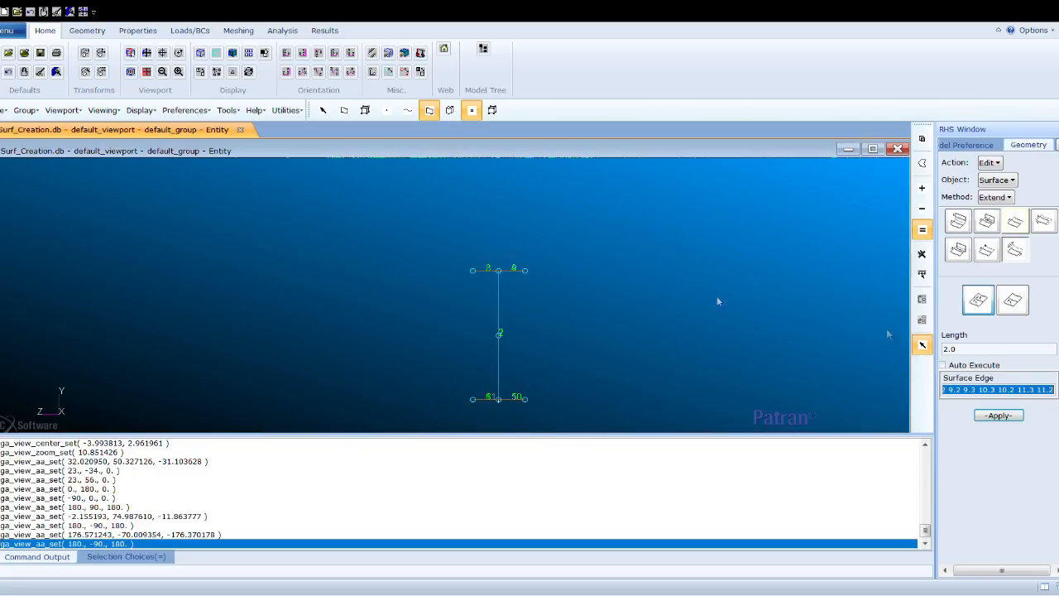
pyautogui.press('Delete')
pyautogui.moveTo(448, 282); pyautogui.dragTo(568, 435)
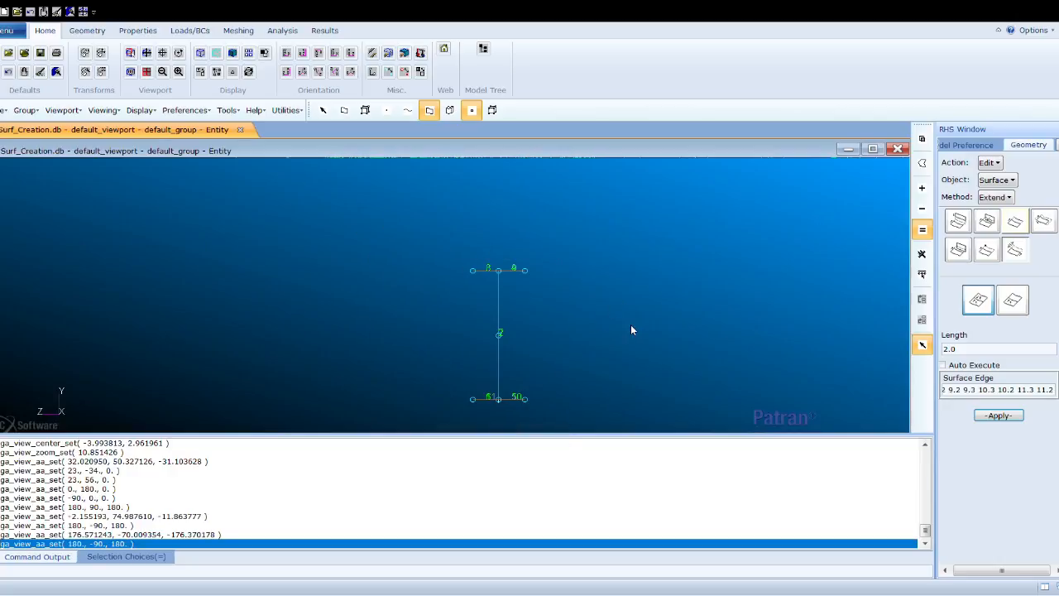
pyautogui.moveTo(630, 325); pyautogui.dragTo(493, 369, button='middle')
pyautogui.scroll(2, 493, 369)
pyautogui.scroll(-4, 492, 368)
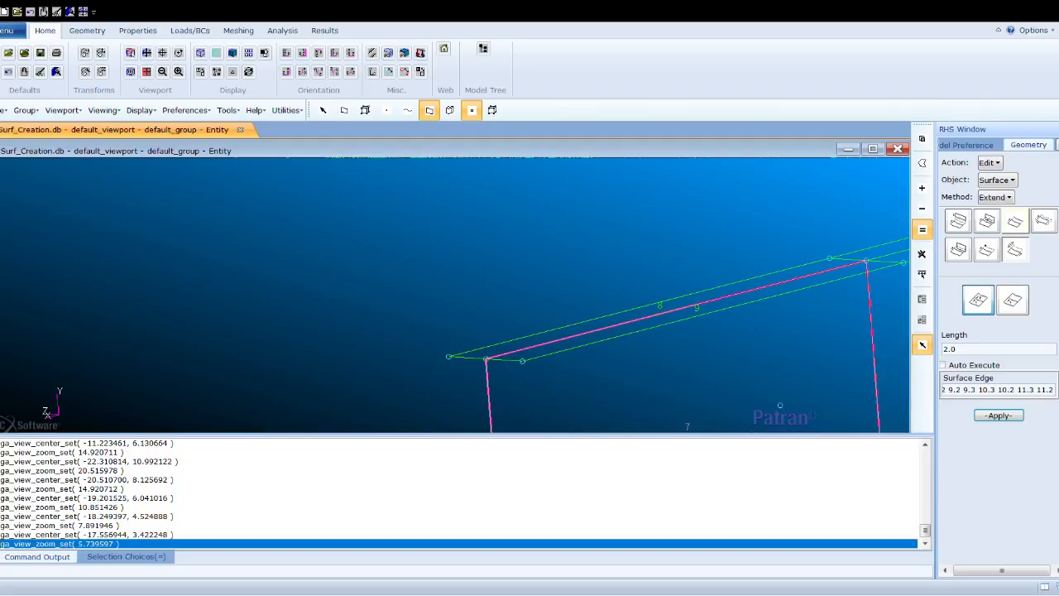
pyautogui.click(974, 389)
pyautogui.tripleClick(977, 390)
pyautogui.press('BackSpace')
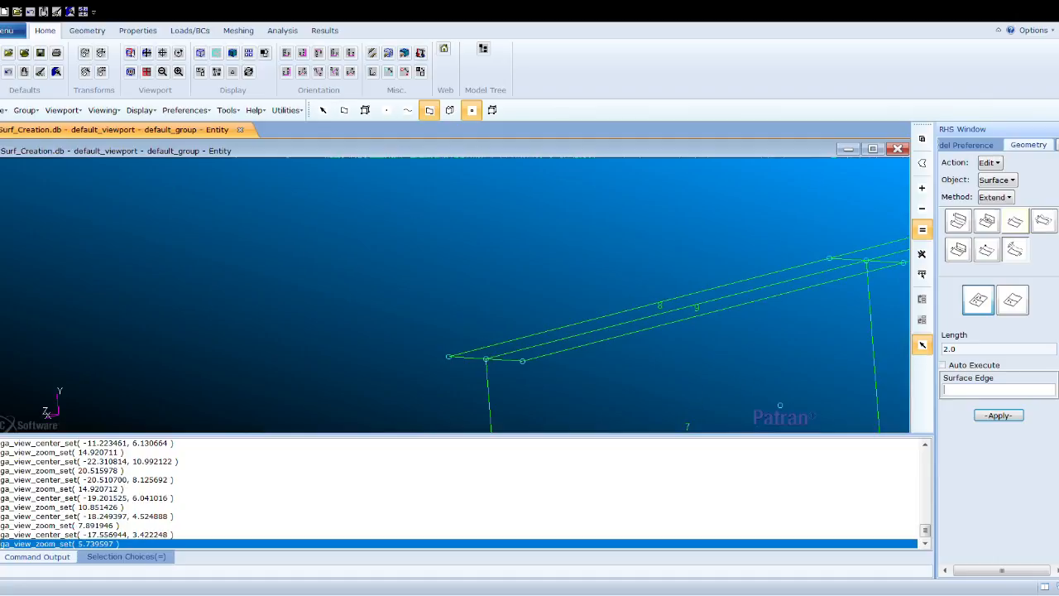
# Step: Try to pick the vertical end edge of web surface 7 as the edge to extend
pyautogui.scroll(-1, 424, 335)
pyautogui.scroll(2, 430, 328)
pyautogui.scroll(-3, 440, 372)
pyautogui.scroll(-1, 451, 372)
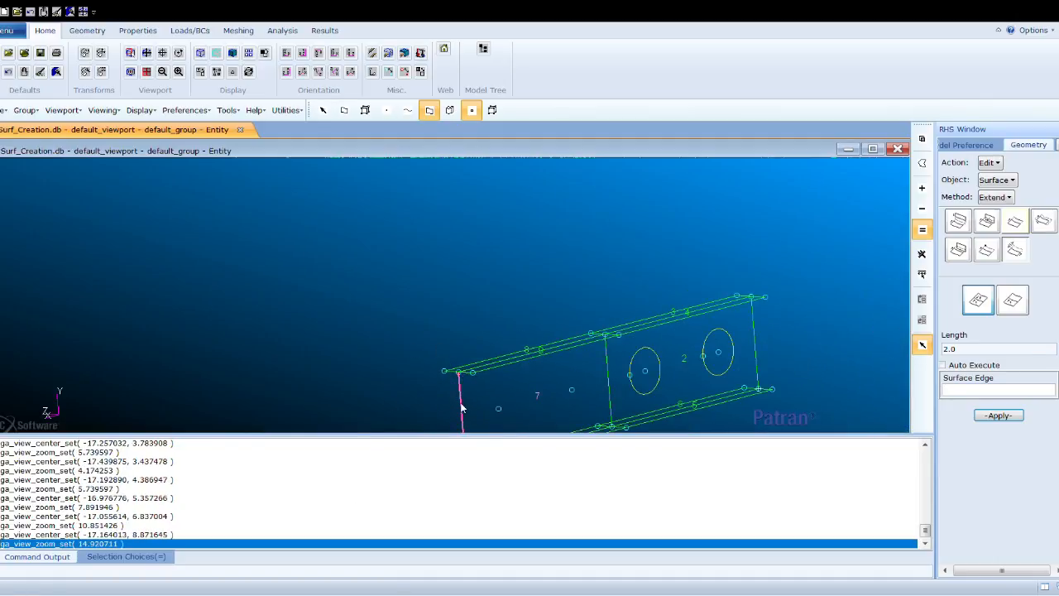
pyautogui.click(450, 410)
pyautogui.scroll(-2, 438, 398)
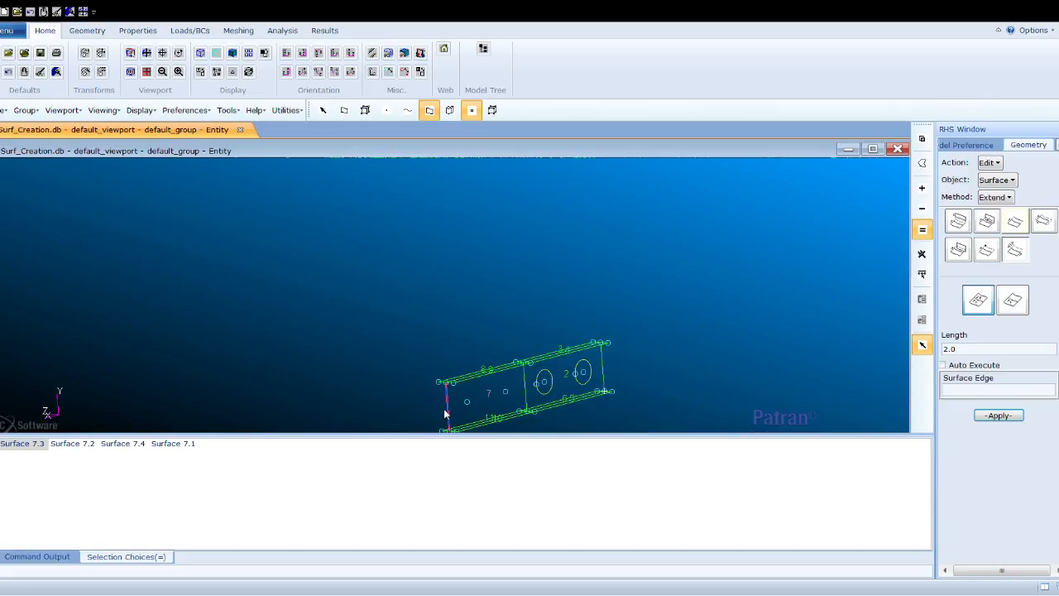
pyautogui.click(447, 410)
pyautogui.scroll(3, 444, 417)
pyautogui.scroll(-3, 448, 377)
pyautogui.scroll(2, 496, 385)
pyautogui.scroll(2, 522, 387)
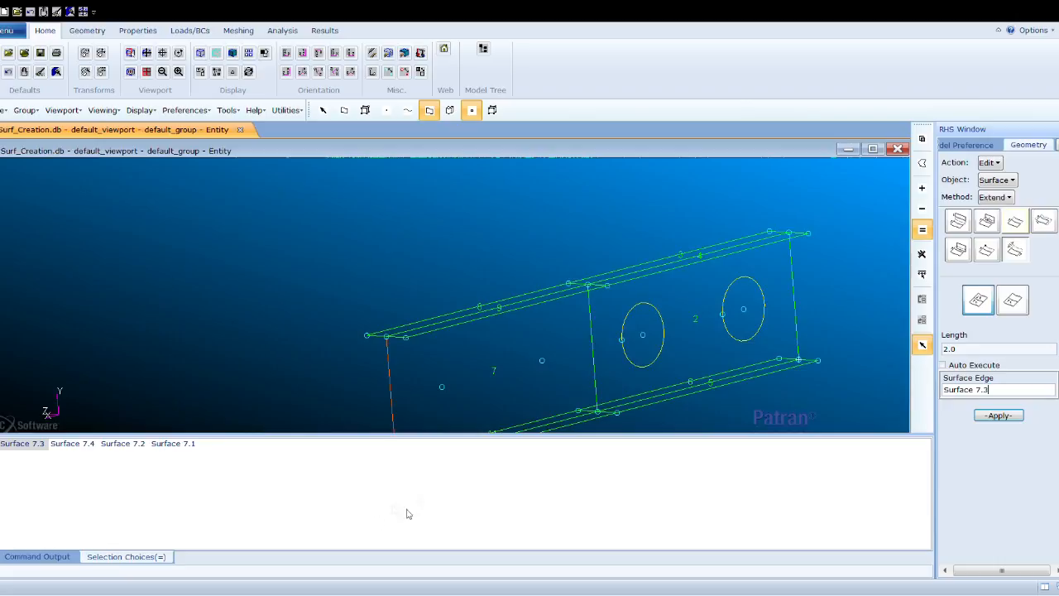
pyautogui.scroll(-2, 375, 385)
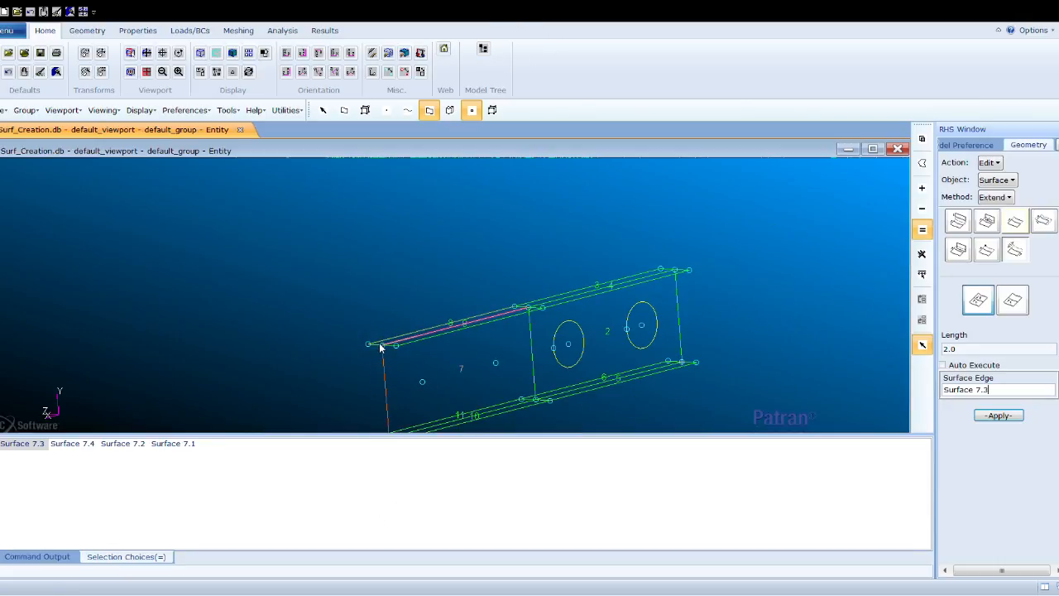
# Step: Extend the end edges 2.1, 6.1, 5.1, 4.1 and 3.1 of the web and flange surfaces by 2.0
pyautogui.moveTo(771, 293); pyautogui.dragTo(708, 322, button='middle')
pyautogui.scroll(3, 625, 381)
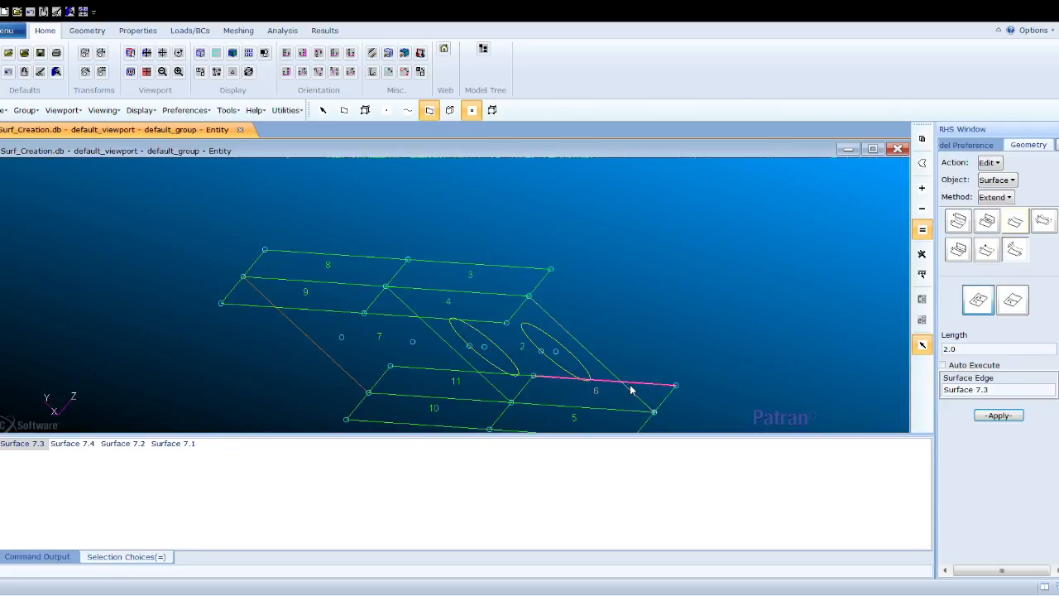
pyautogui.click(641, 398)
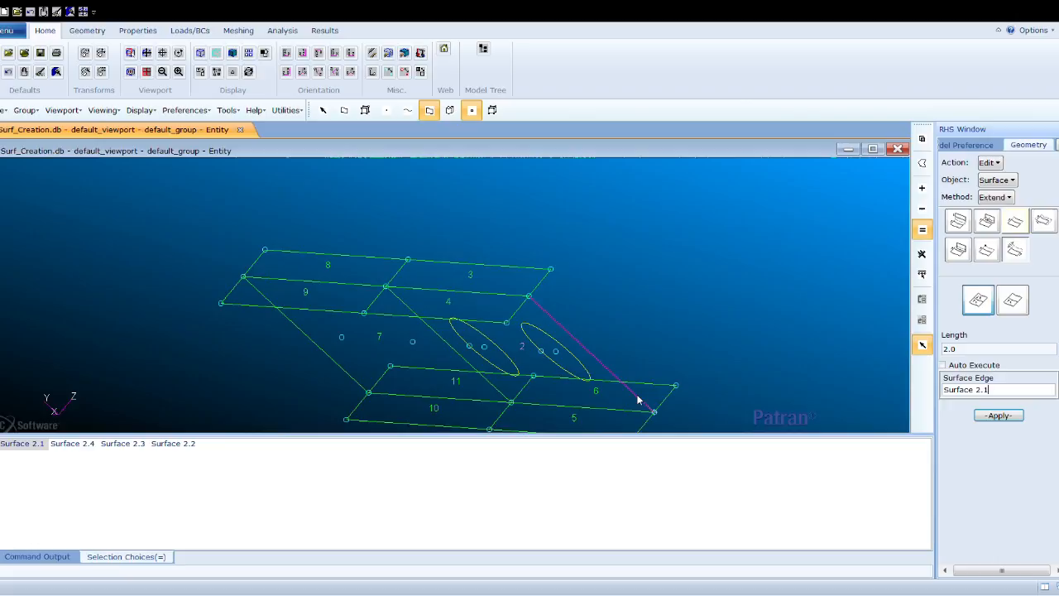
pyautogui.click(660, 411)
pyautogui.click(532, 301)
pyautogui.click(544, 278)
pyautogui.click(997, 416)
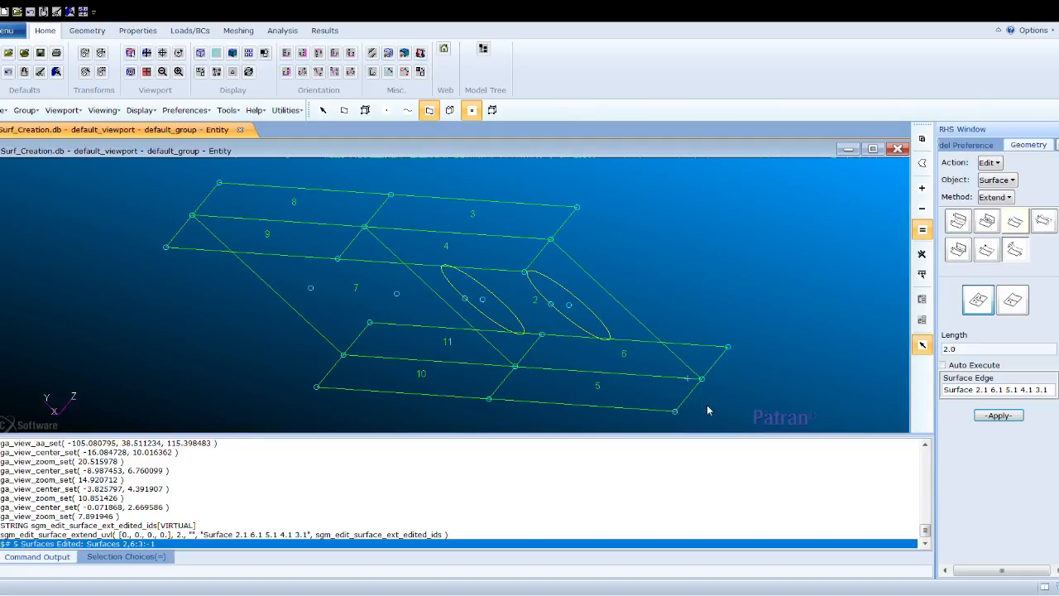
# Step: Examine the extended beam in side, front, rear and isometric views
pyautogui.click(350, 53)
pyautogui.click(287, 54)
pyautogui.click(301, 55)
pyautogui.click(287, 72)
pyautogui.click(305, 74)
pyautogui.scroll(-2, 385, 276)
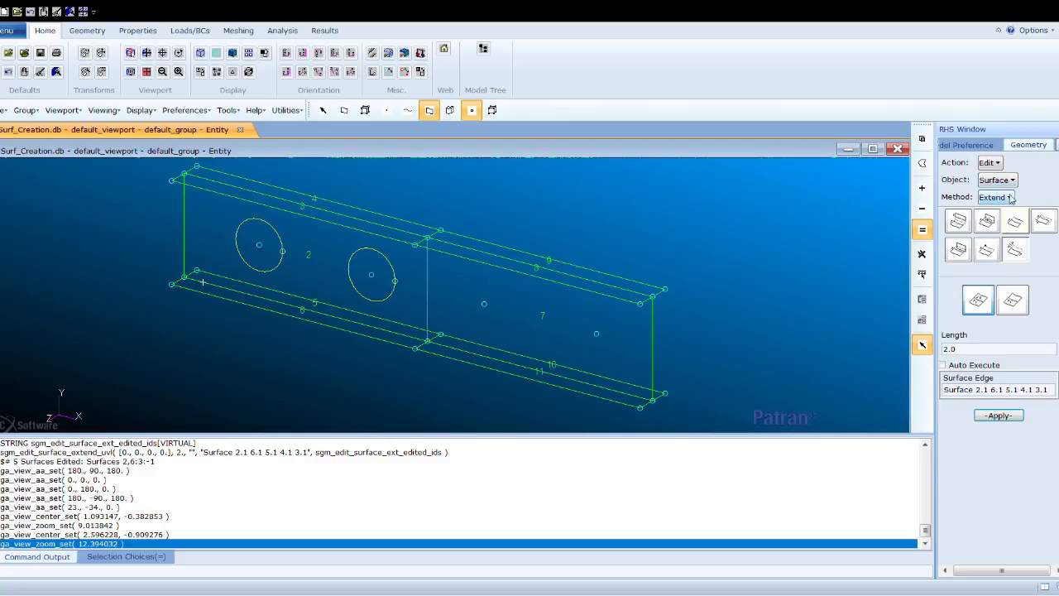
# Step: Set up a surface break by curve with original surfaces deleted, and choose web surface 2 with the two circles as the surface to break
pyautogui.click(1014, 219)
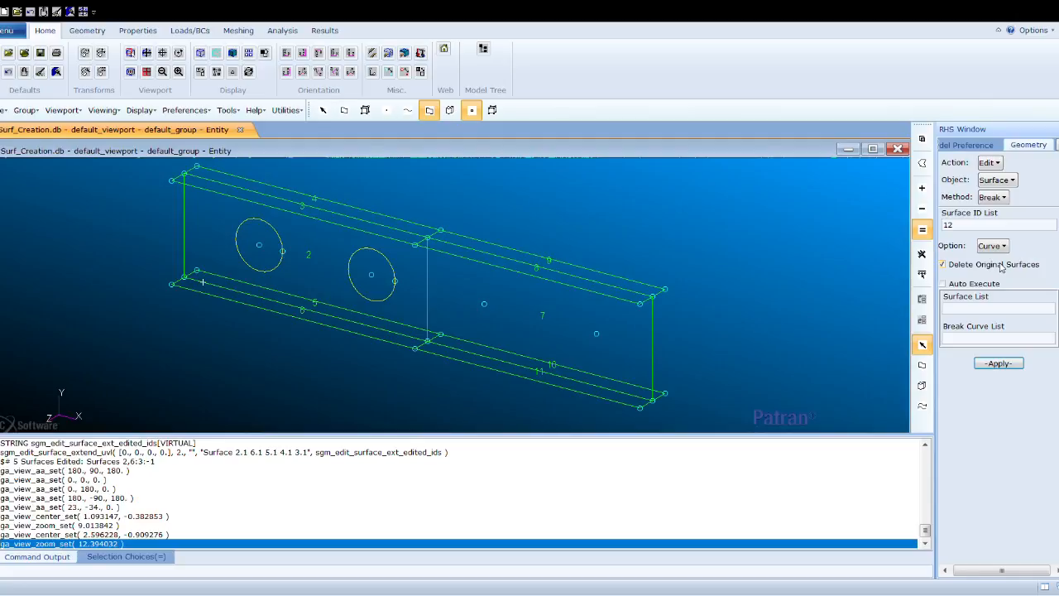
pyautogui.click(981, 311)
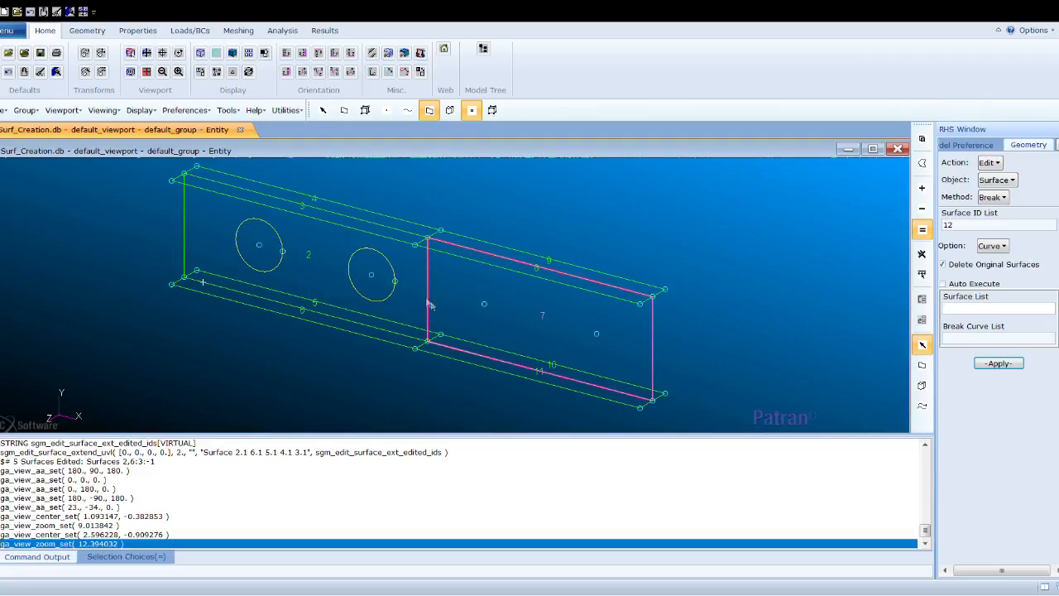
pyautogui.scroll(3, 430, 279)
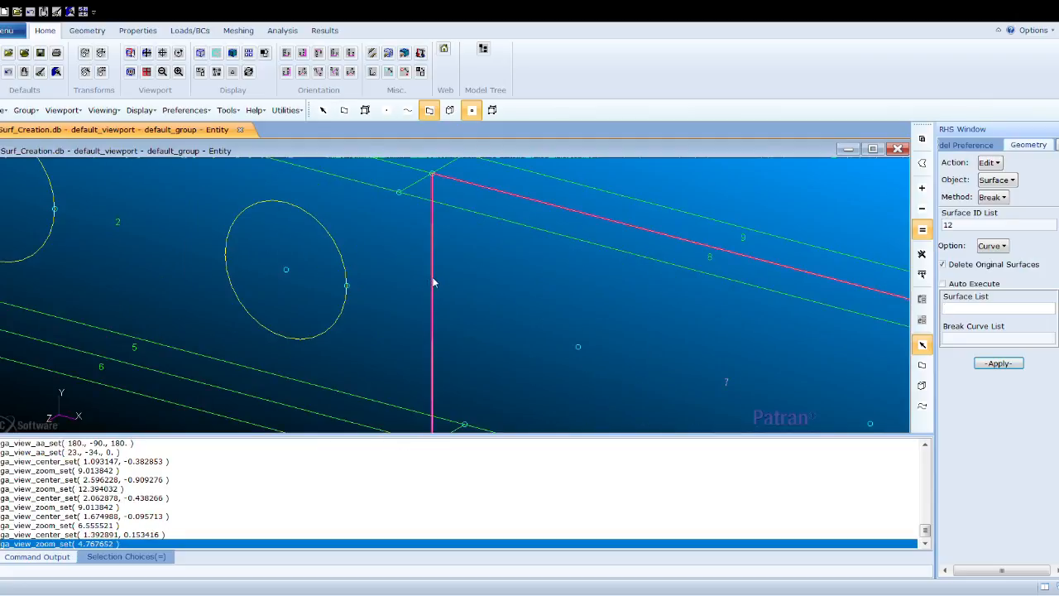
pyautogui.scroll(3, 428, 350)
pyautogui.scroll(-3, 428, 350)
pyautogui.moveTo(433, 349); pyautogui.dragTo(426, 326, button='middle')
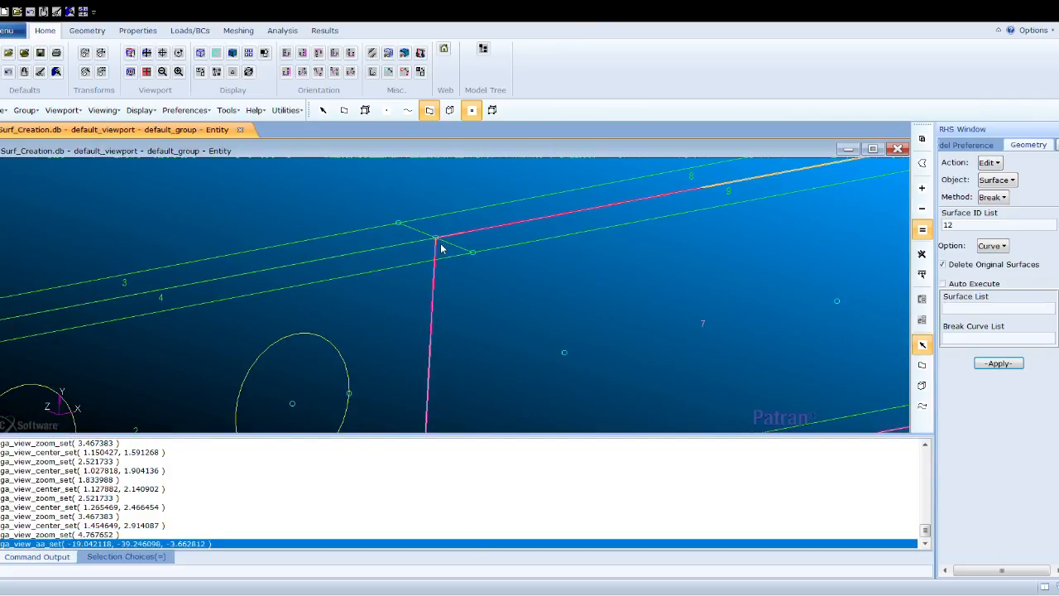
pyautogui.scroll(-1, 427, 414)
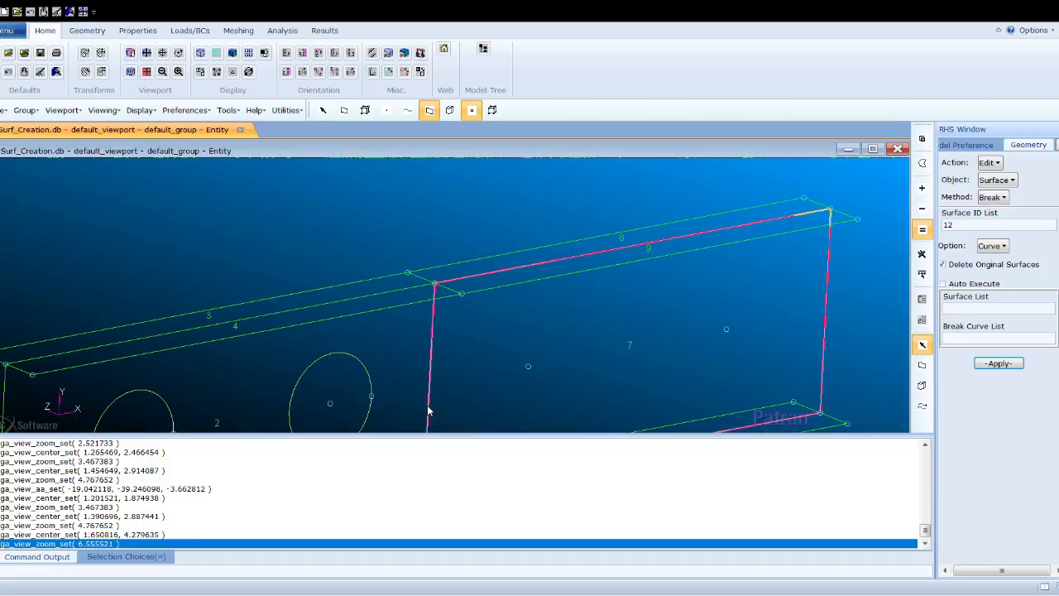
pyautogui.scroll(-5, 444, 416)
pyautogui.scroll(1, 448, 414)
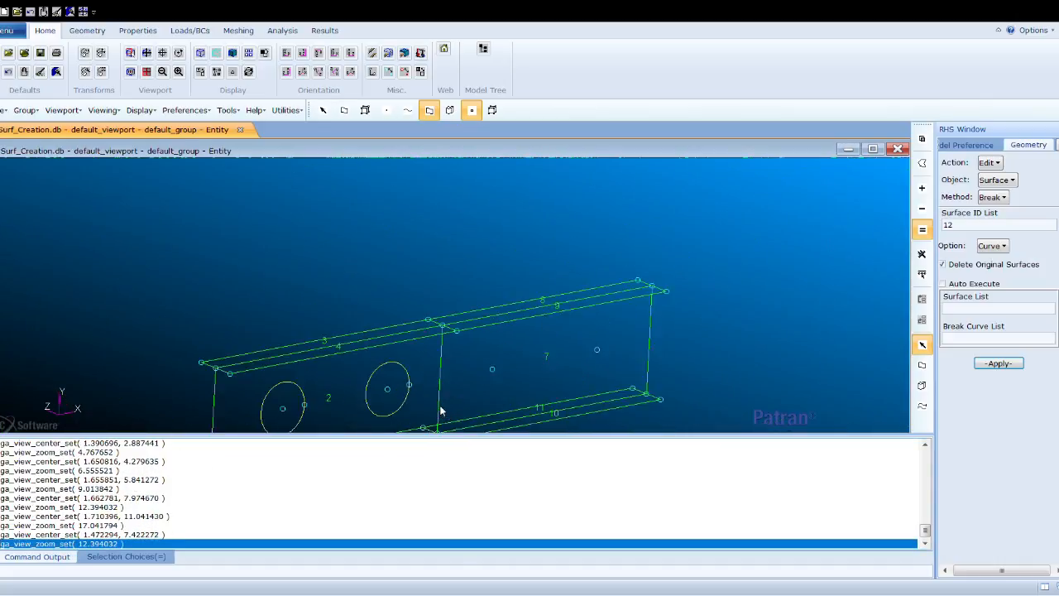
pyautogui.moveTo(449, 411); pyautogui.dragTo(447, 414, button='middle')
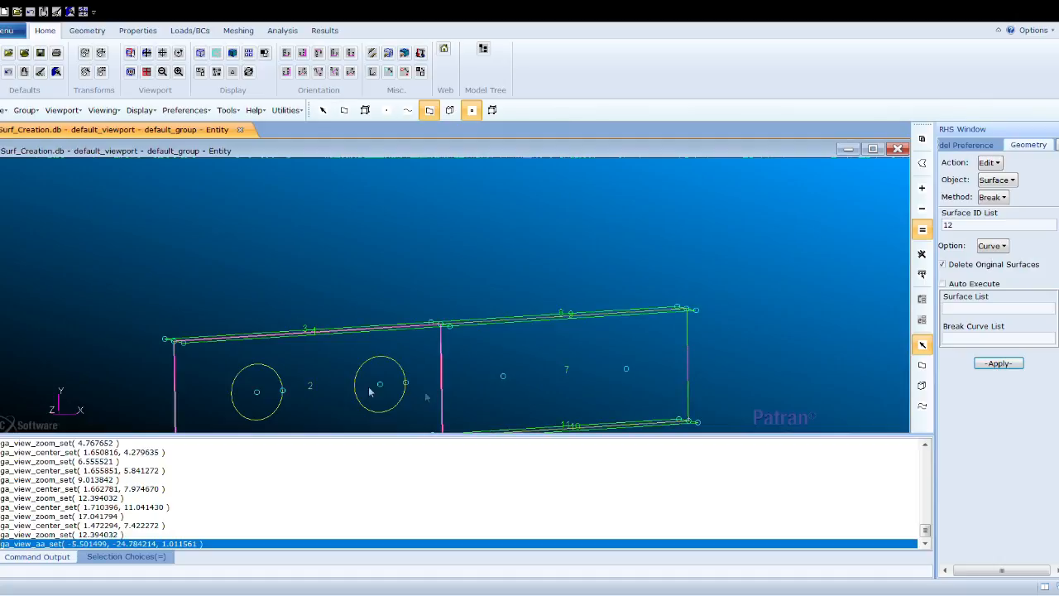
pyautogui.click(320, 405)
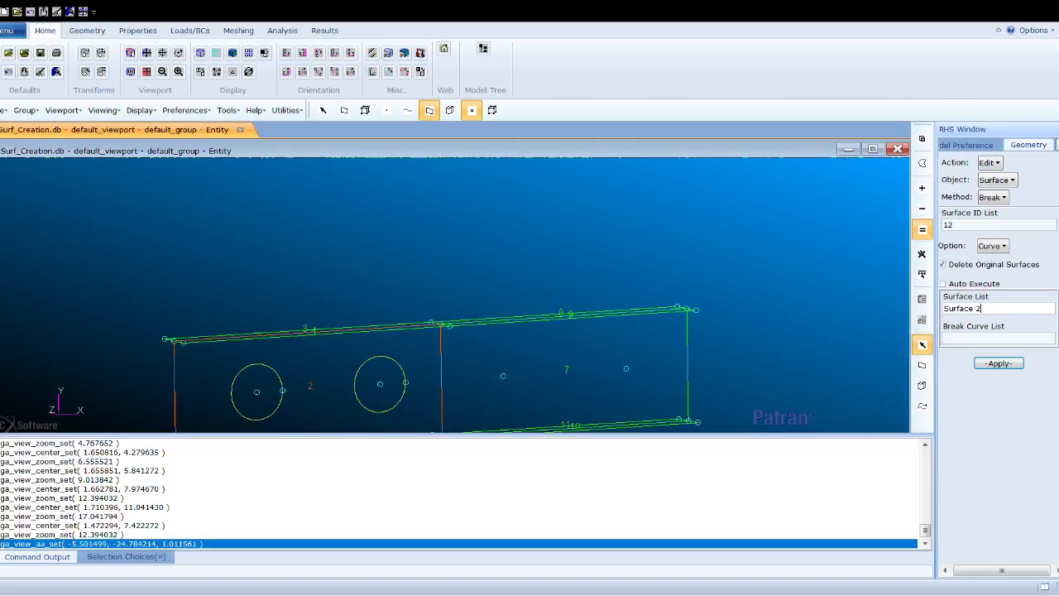
# Step: Break web surface 2 with circle curves 2 and 1, and agree to delete the original surface
pyautogui.click(995, 345)
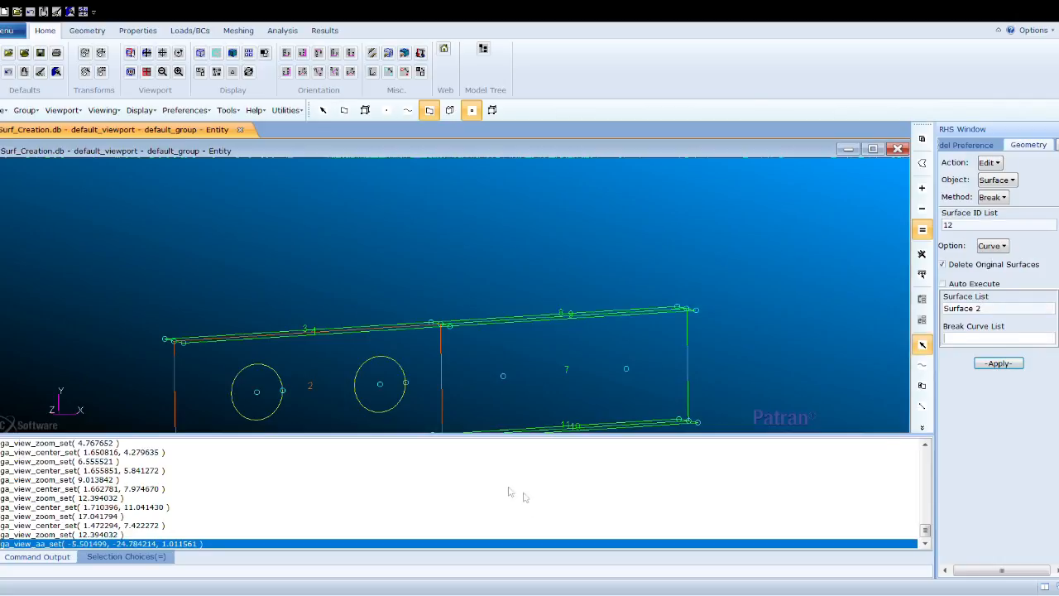
pyautogui.click(358, 378)
pyautogui.click(275, 407)
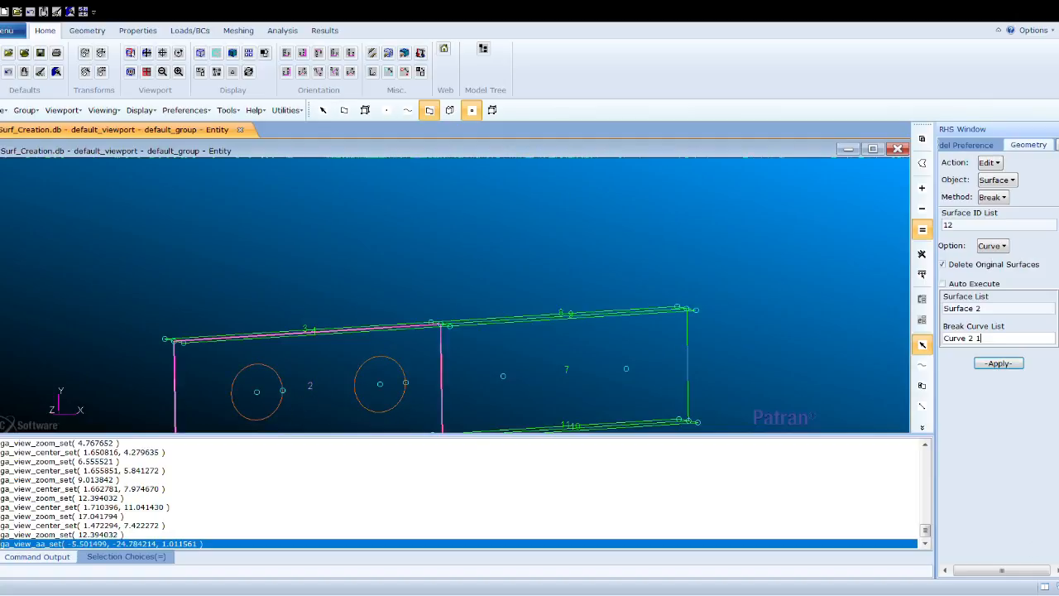
pyautogui.click(1015, 365)
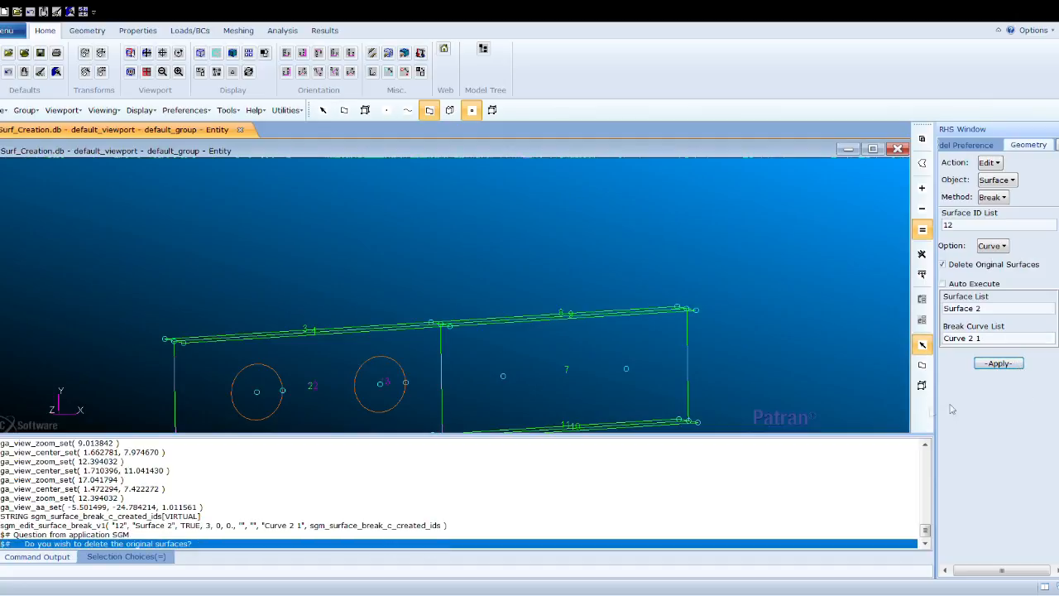
pyautogui.click(432, 359)
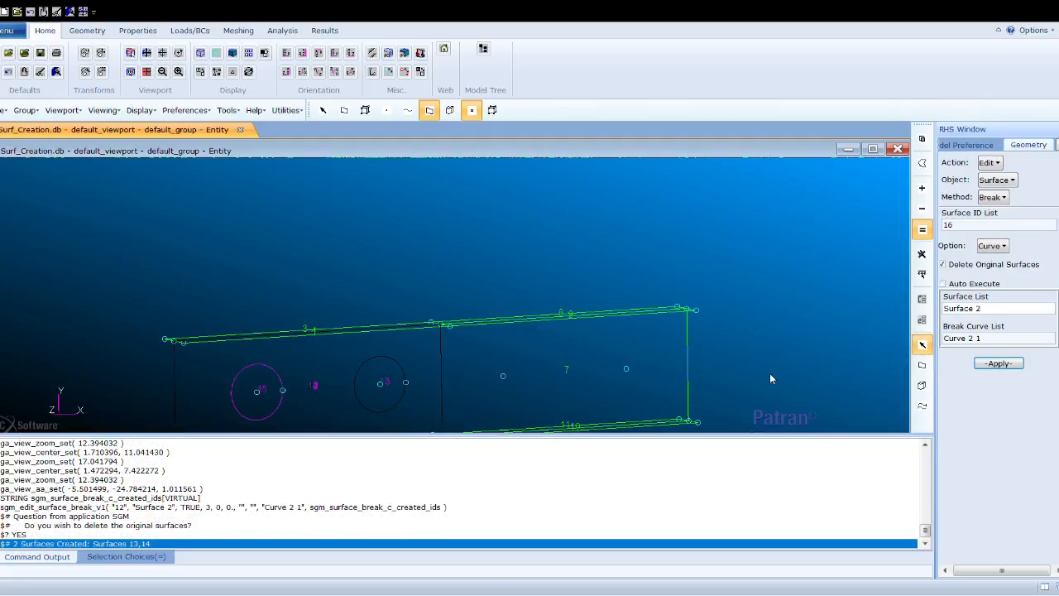
# Step: Display the point labels and rotate the beam to an oblique view of the broken web
pyautogui.scroll(-1, 773, 378)
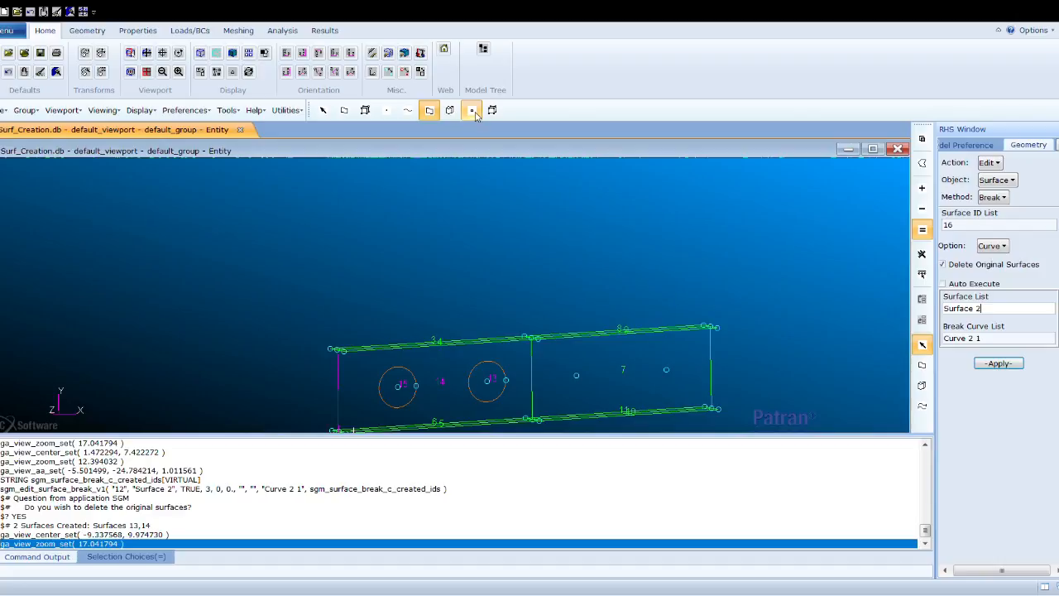
pyautogui.click(387, 111)
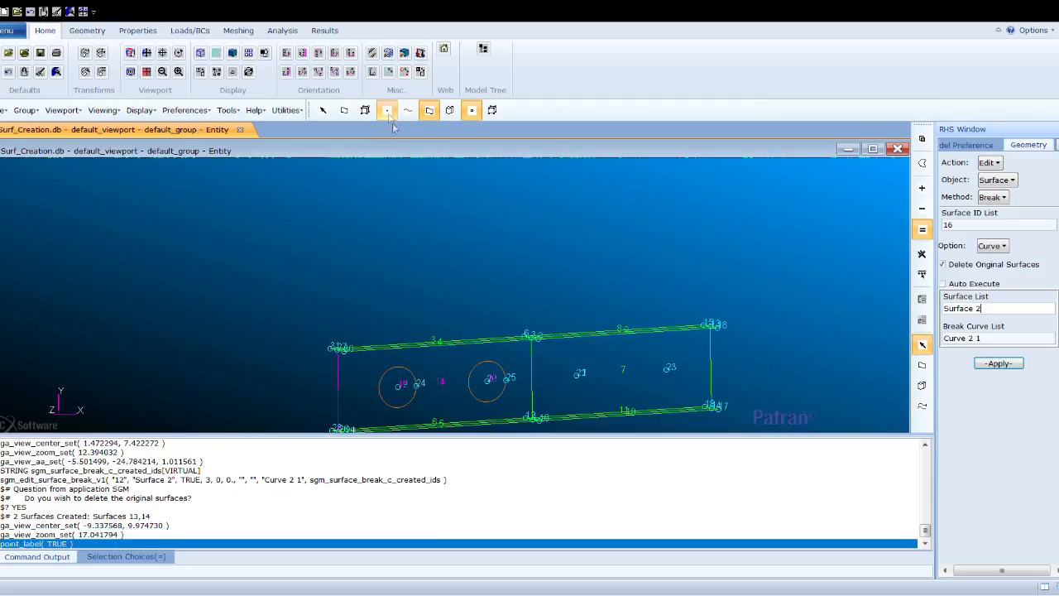
pyautogui.moveTo(538, 306); pyautogui.dragTo(528, 327, button='middle')
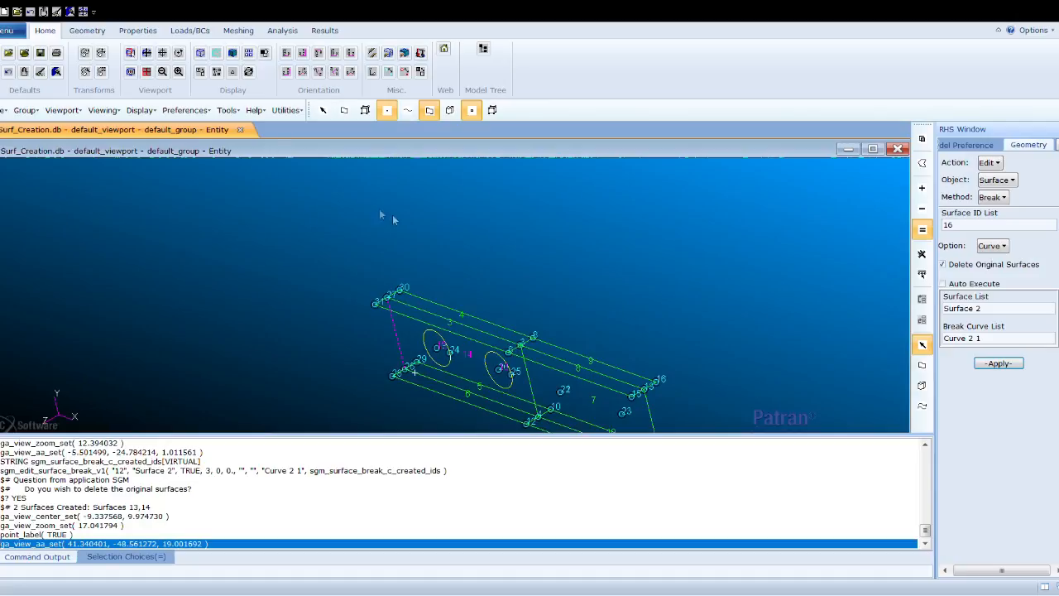
# Step: Delete circular surfaces 15 and 13 inside the two web circles to open the holes
pyautogui.click(89, 31)
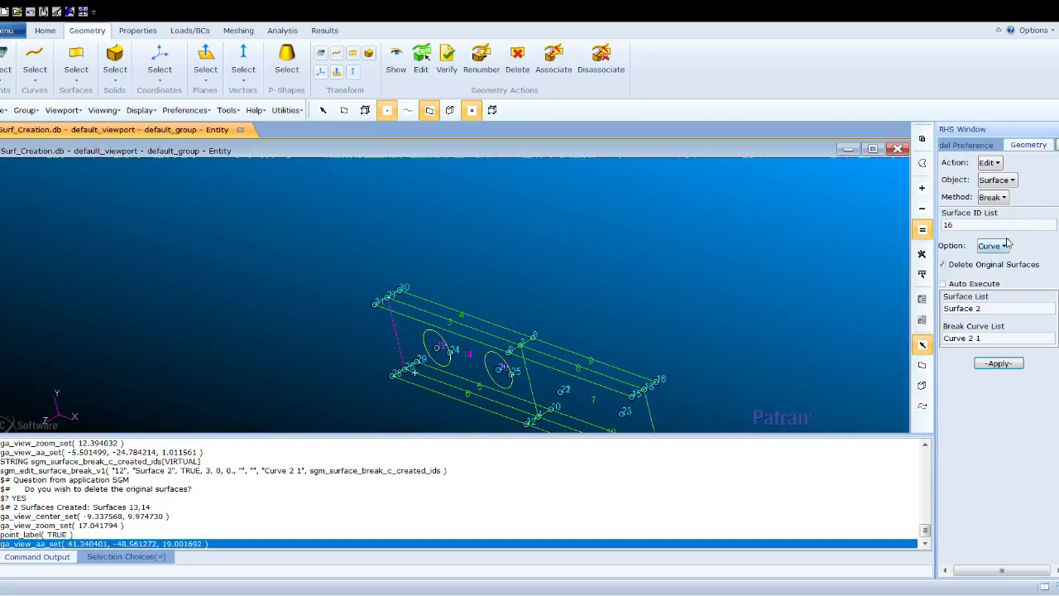
pyautogui.click(1003, 166)
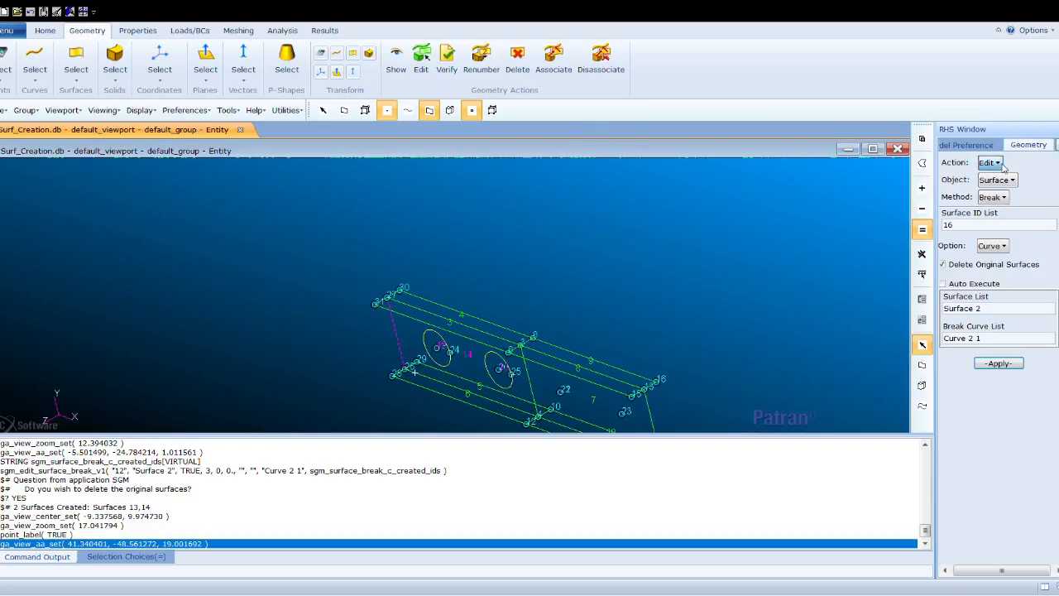
pyautogui.click(1009, 193)
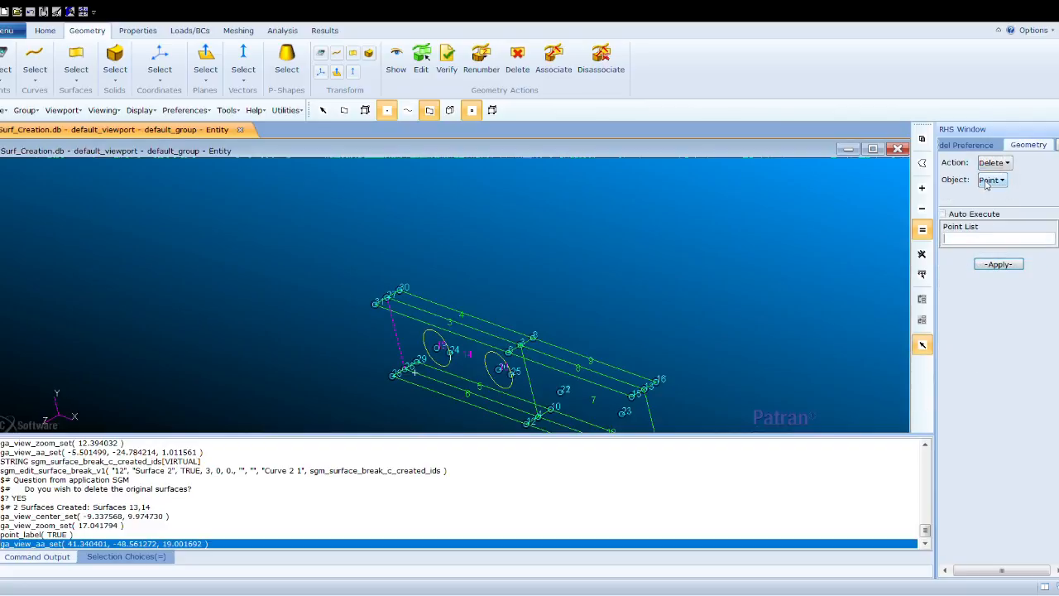
pyautogui.click(1001, 240)
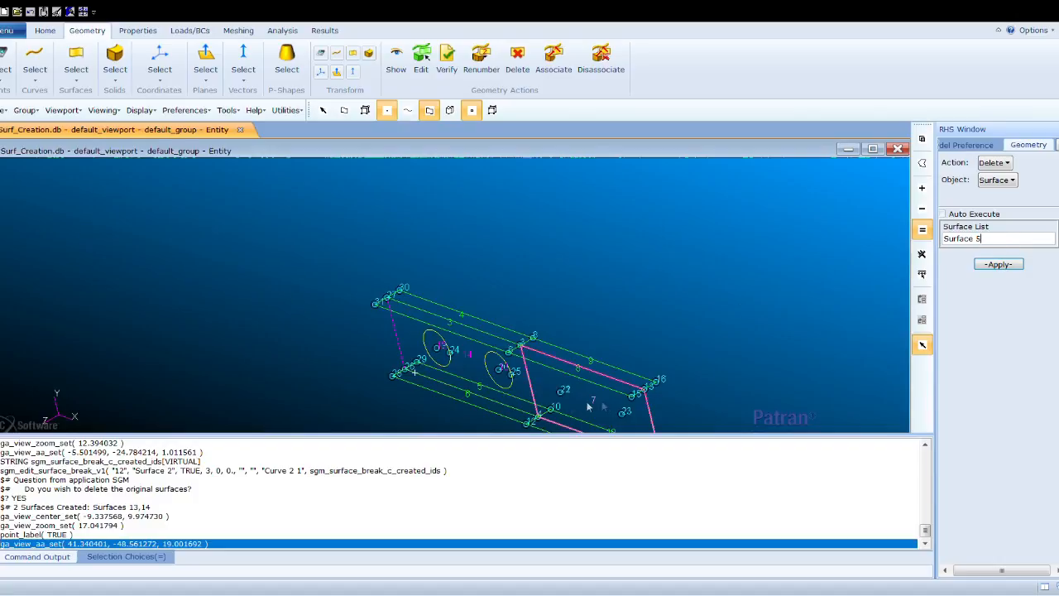
pyautogui.moveTo(704, 333); pyautogui.dragTo(694, 358, button='middle')
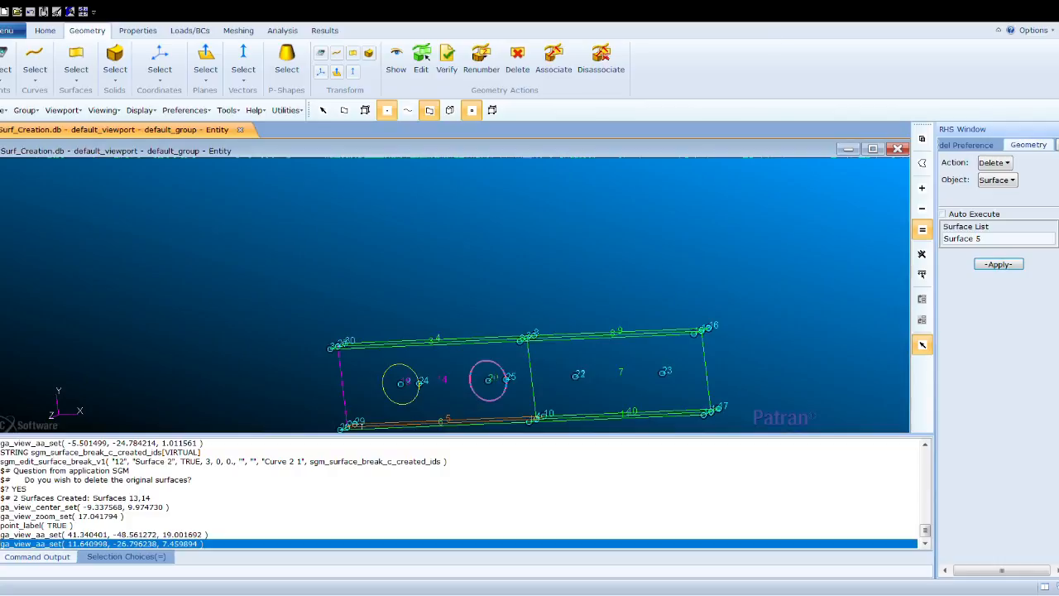
pyautogui.moveTo(634, 240); pyautogui.dragTo(612, 317, button='middle')
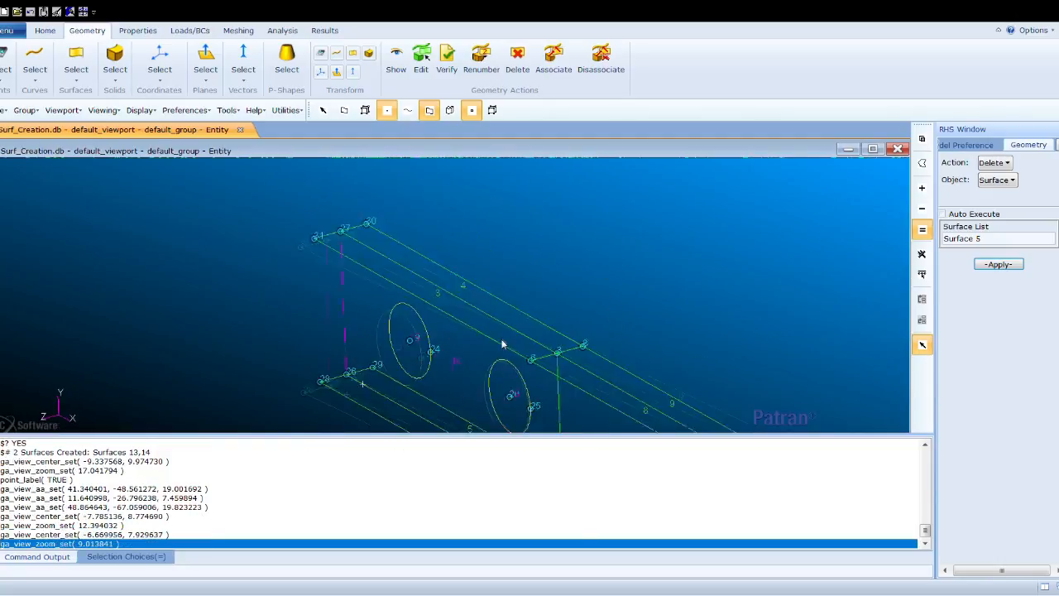
pyautogui.moveTo(389, 364); pyautogui.dragTo(404, 376, button='middle')
pyautogui.click(404, 376)
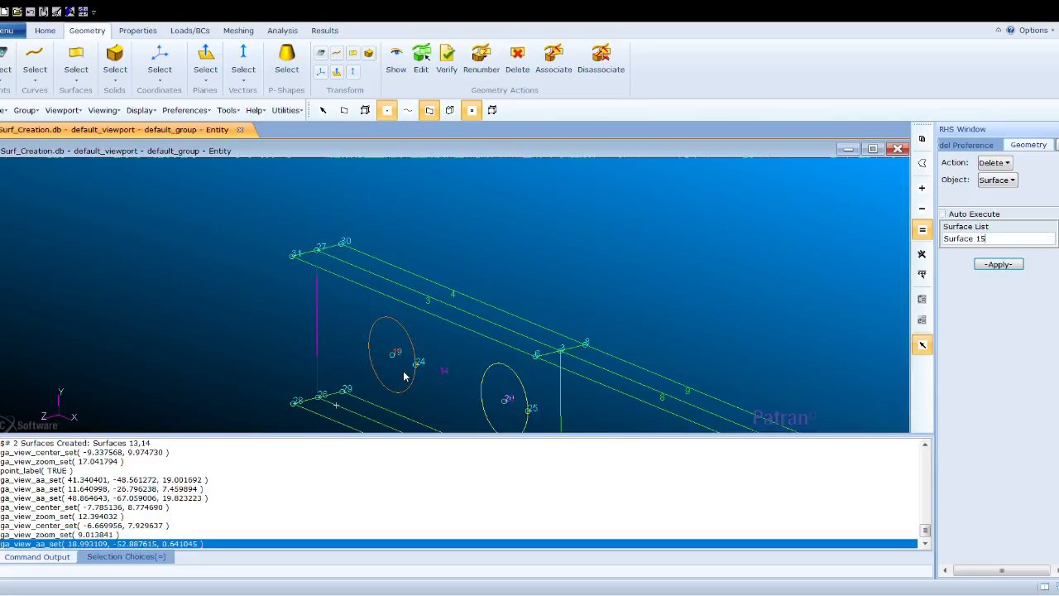
pyautogui.keyDown('shift'); pyautogui.click(509, 385); pyautogui.keyUp('shift')
pyautogui.click(1011, 266)
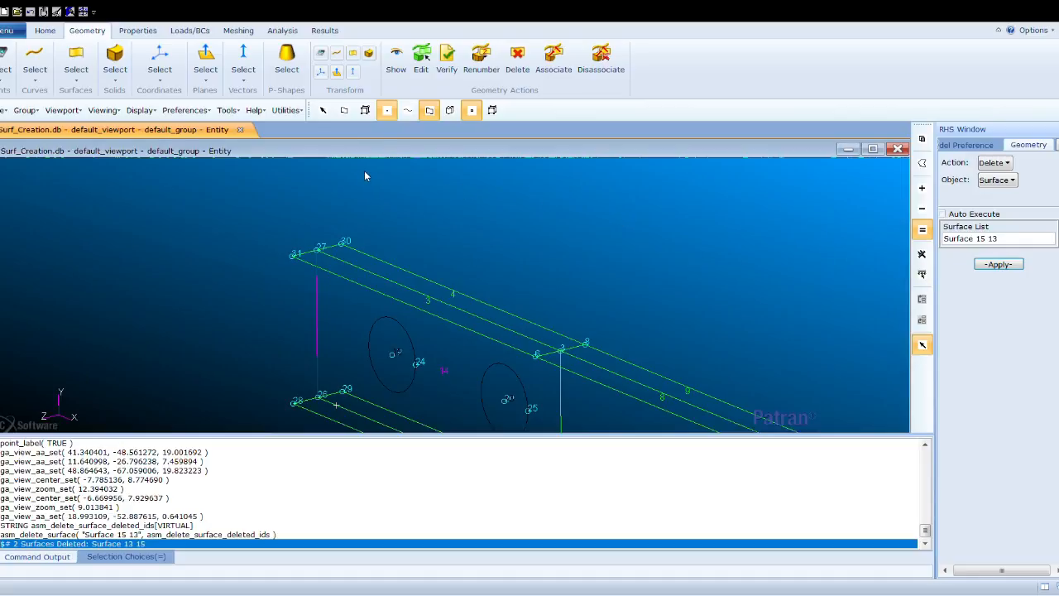
# Step: Examine the web holes in smooth shaded display, then return the model to wireframe
pyautogui.click(43, 32)
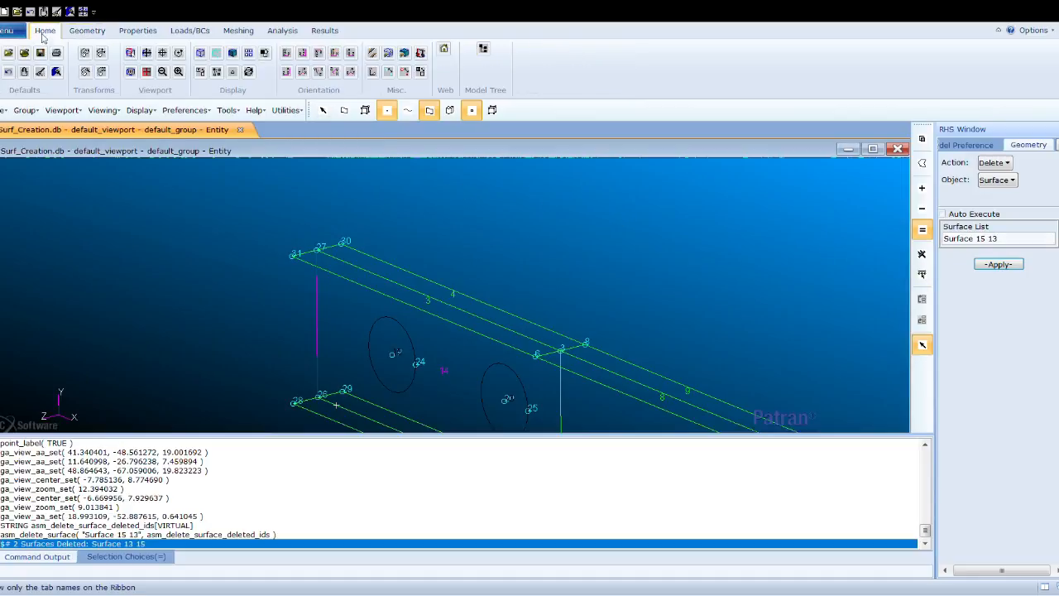
pyautogui.click(232, 52)
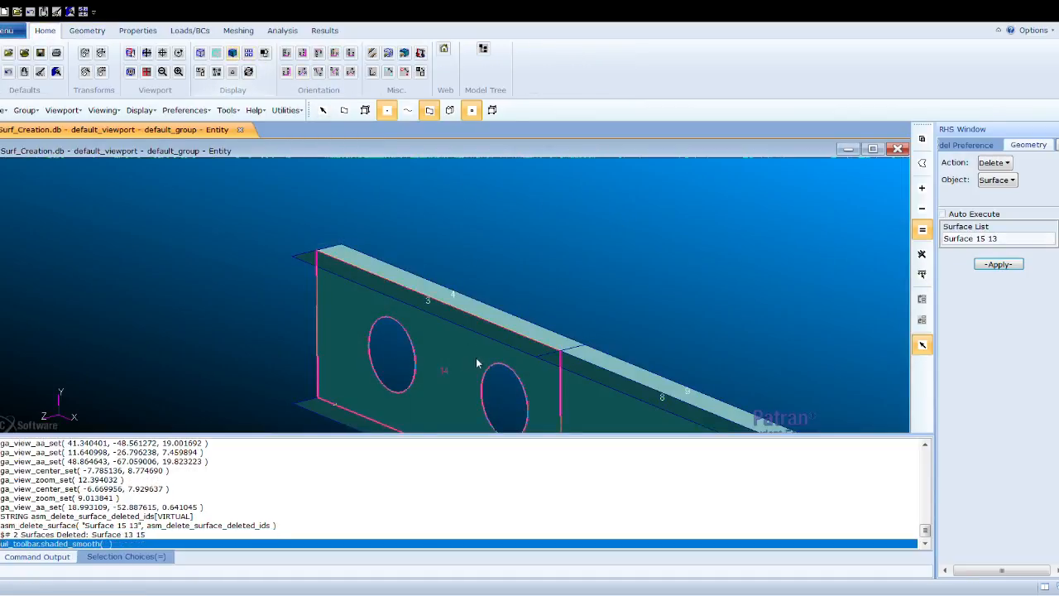
pyautogui.scroll(-3, 476, 362)
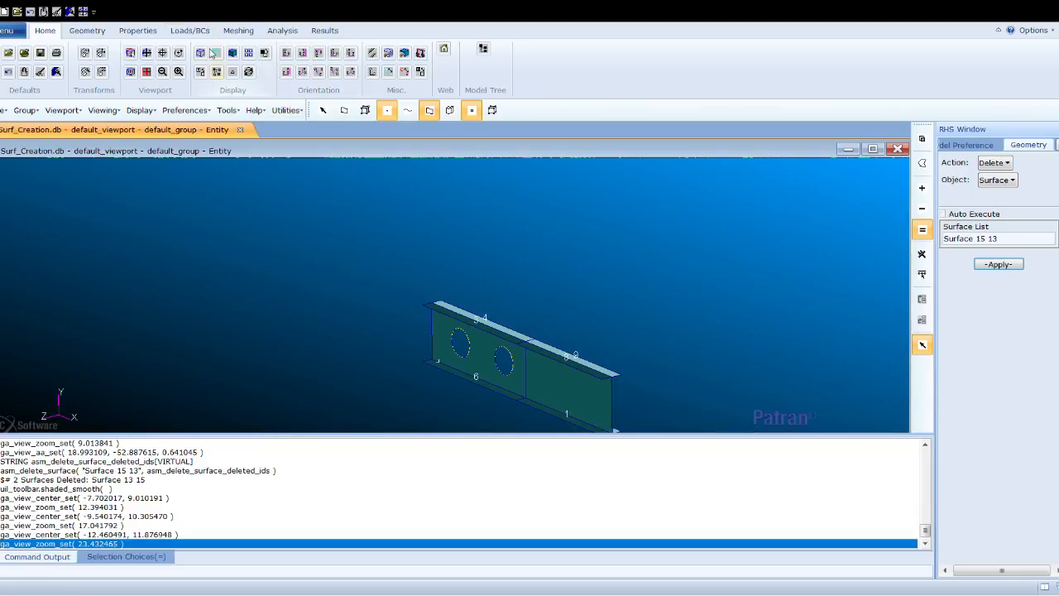
pyautogui.click(201, 53)
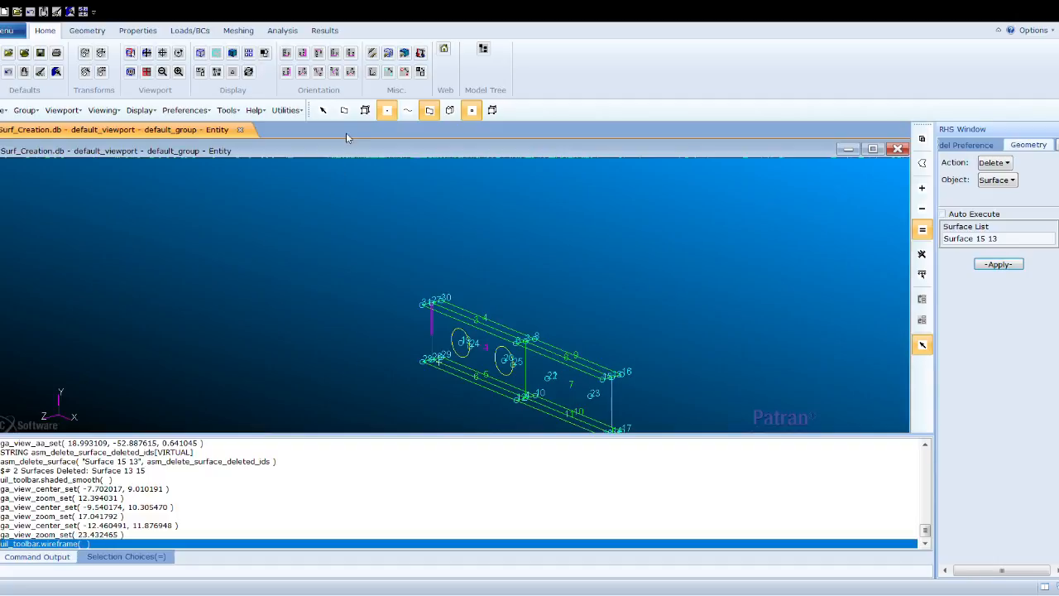
# Step: Set up the Add Hole surface edit with the Center Point option and a hole radius of 2.5
pyautogui.click(87, 30)
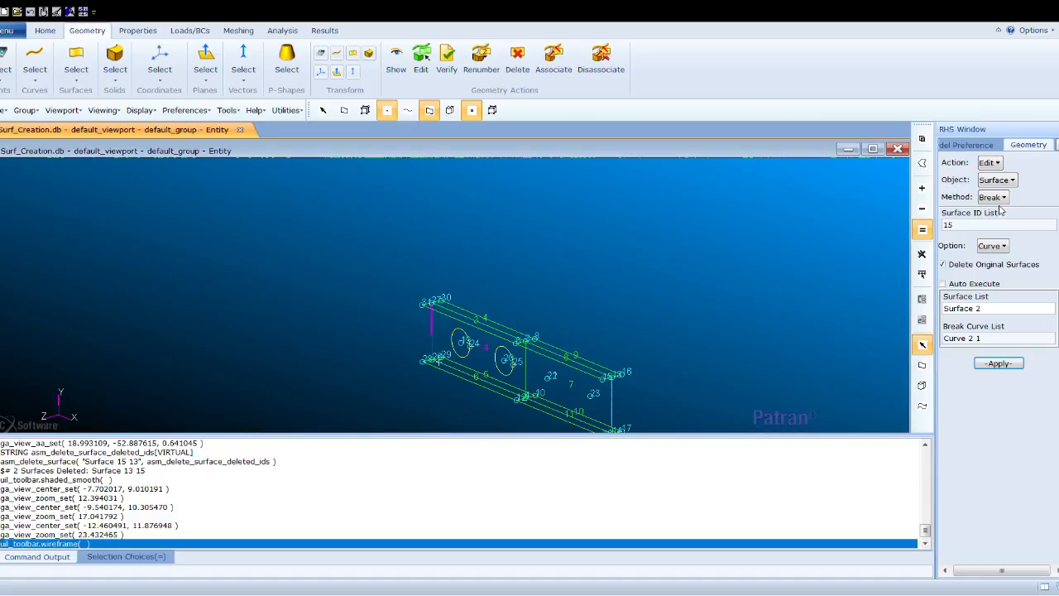
pyautogui.click(996, 199)
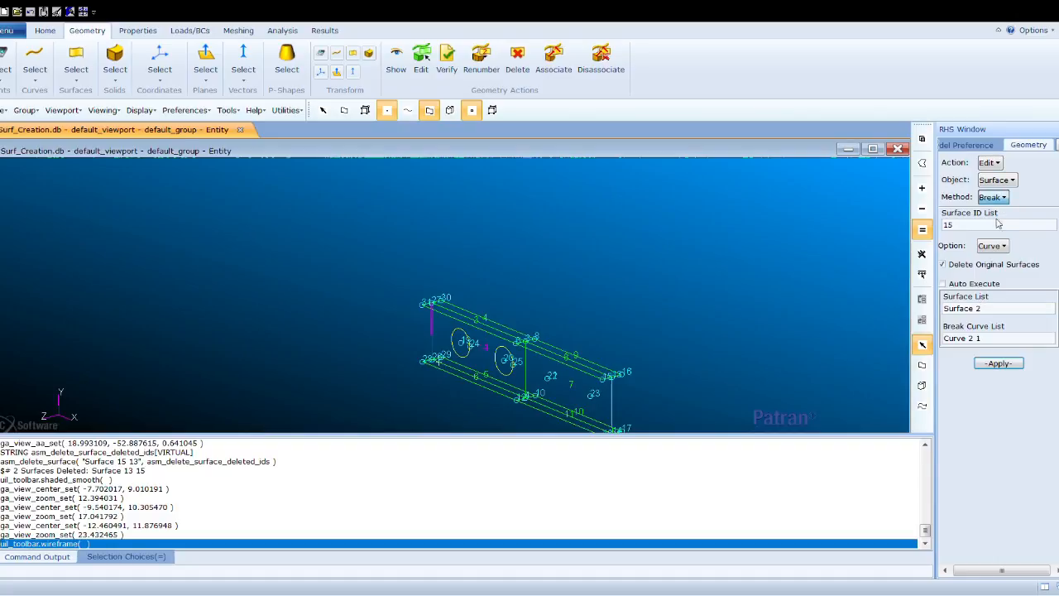
pyautogui.click(1020, 379)
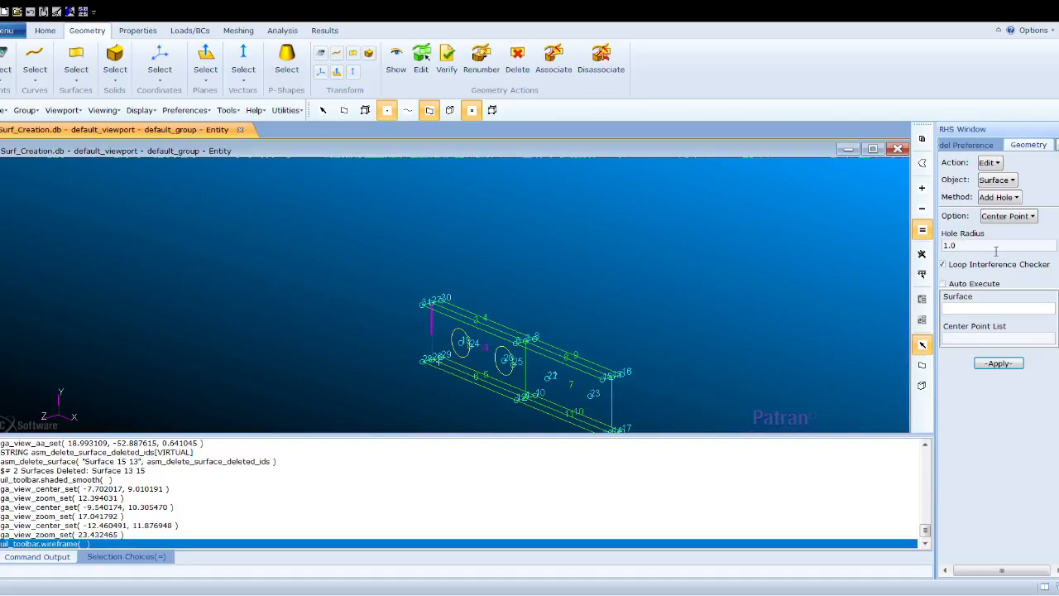
pyautogui.click(970, 252)
pyautogui.doubleClick(970, 253)
pyautogui.write('2.5')
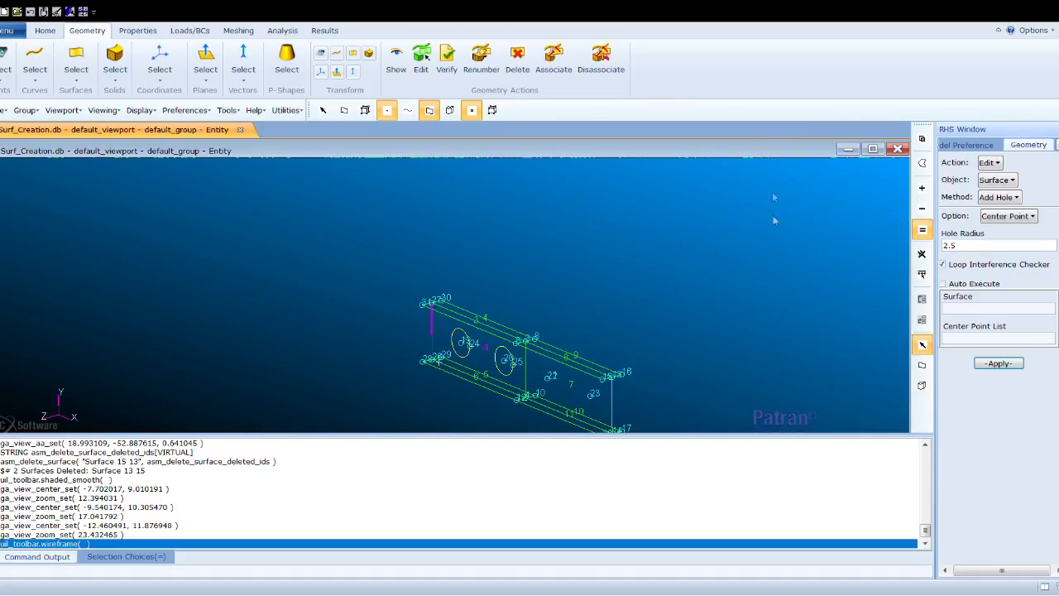
# Step: Add holes of radius 2.5 to surface 7 centred on points 22 and 23
pyautogui.click(978, 312)
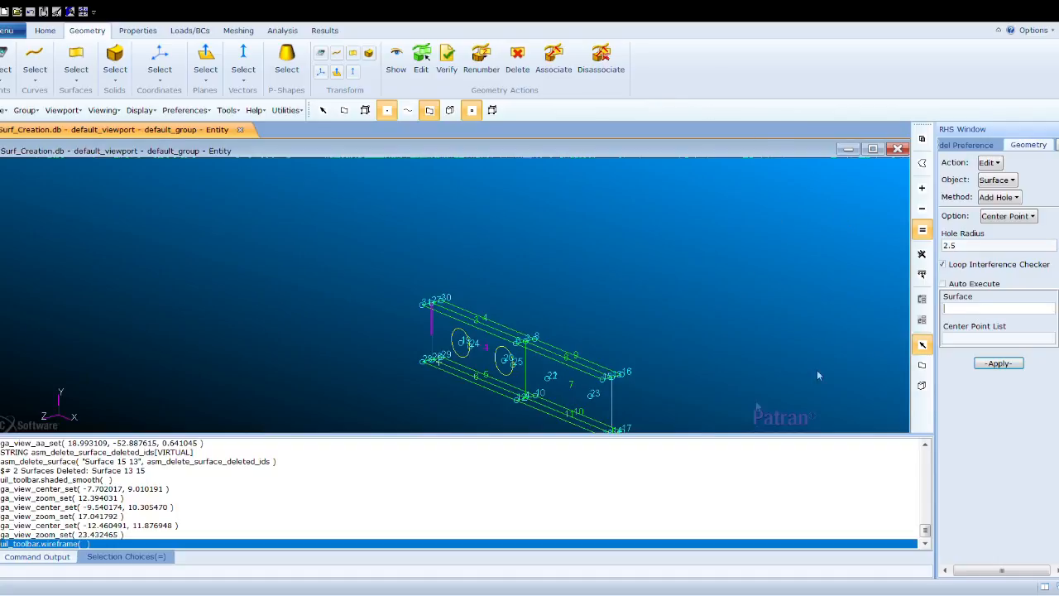
pyautogui.click(579, 384)
pyautogui.click(977, 340)
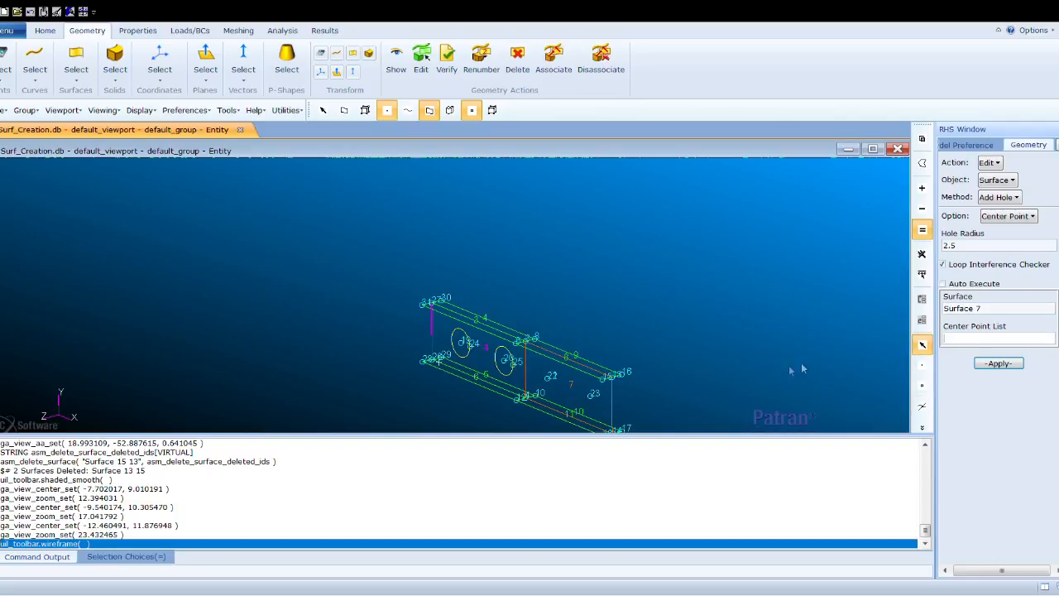
pyautogui.click(551, 380)
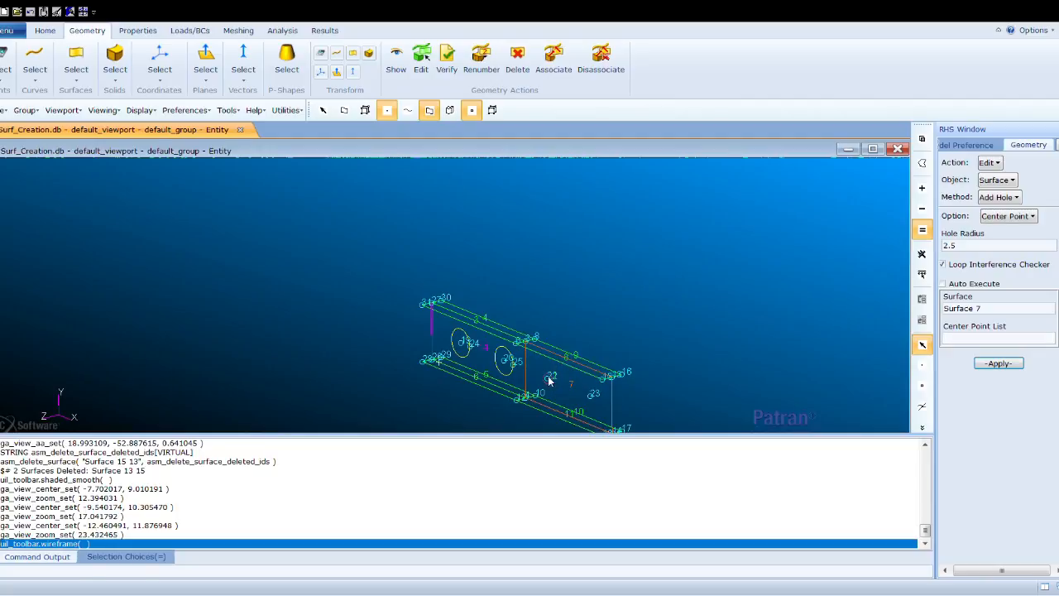
pyautogui.click(588, 400)
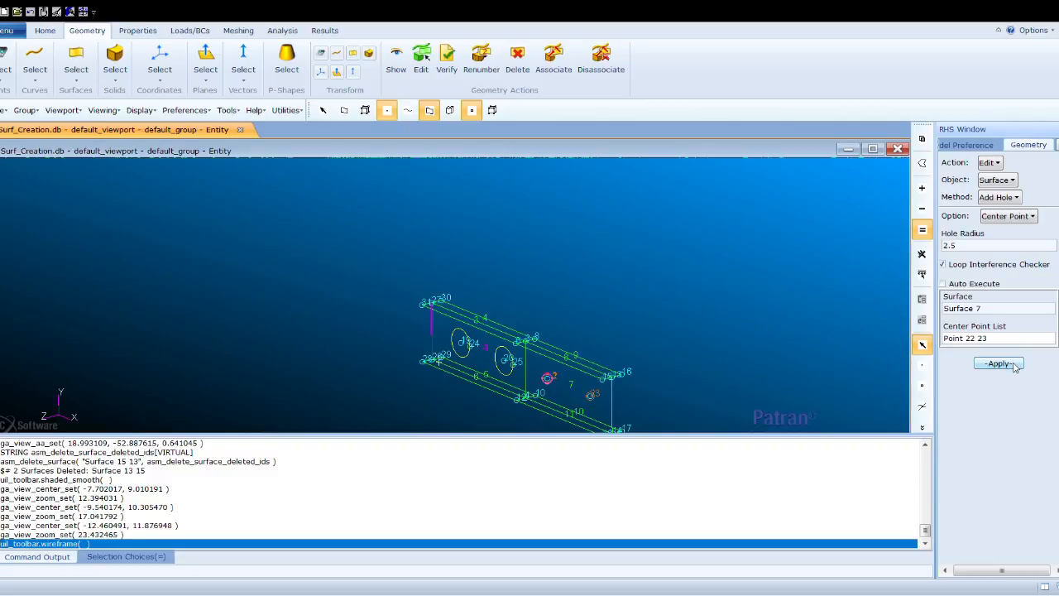
pyautogui.click(1012, 365)
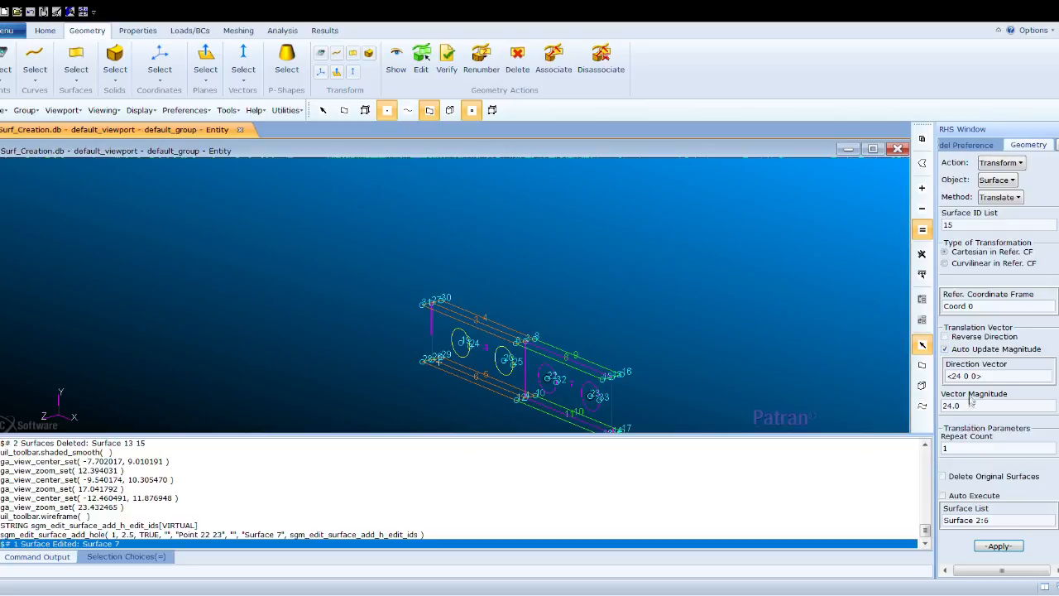
# Step: Translate surface 7 along <24 0 0> with a repeat count of 2 and automatic execution on
pyautogui.click(970, 447)
pyautogui.write('2')
pyautogui.click(943, 496)
pyautogui.click(88, 186)
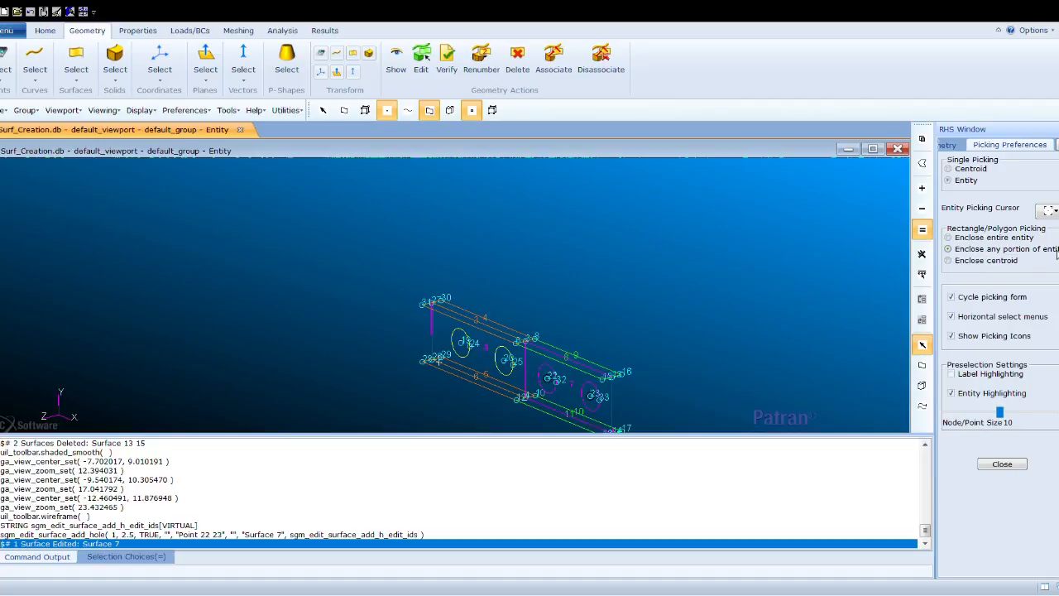
pyautogui.click(999, 464)
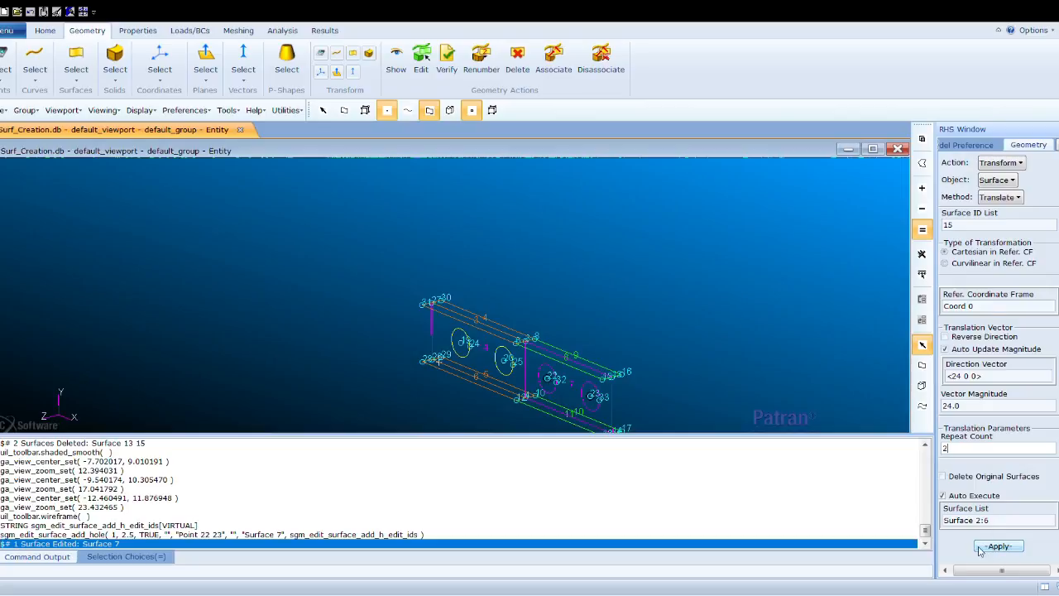
pyautogui.click(966, 521)
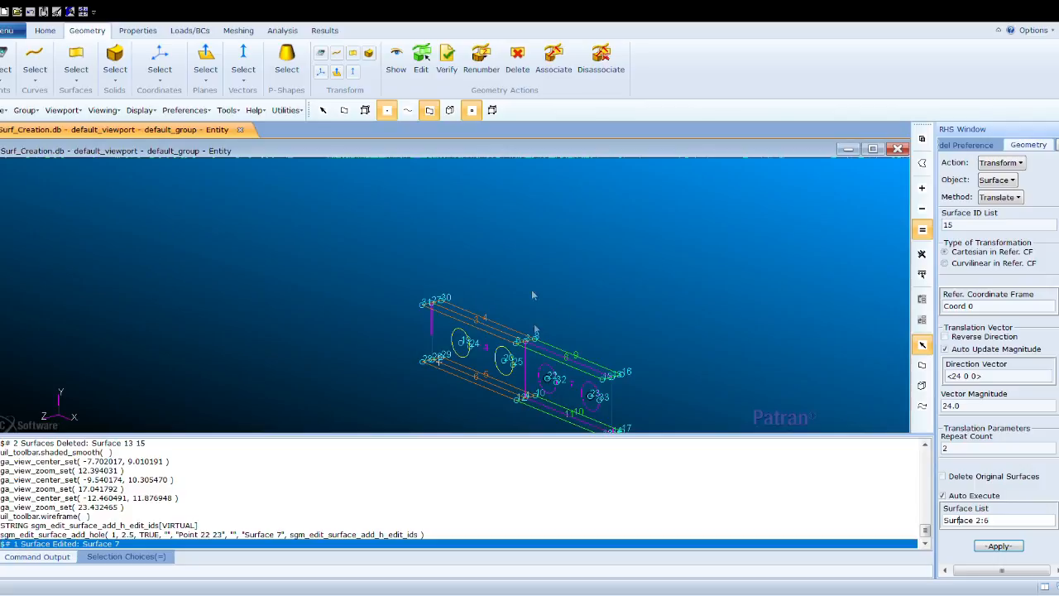
pyautogui.click(573, 379)
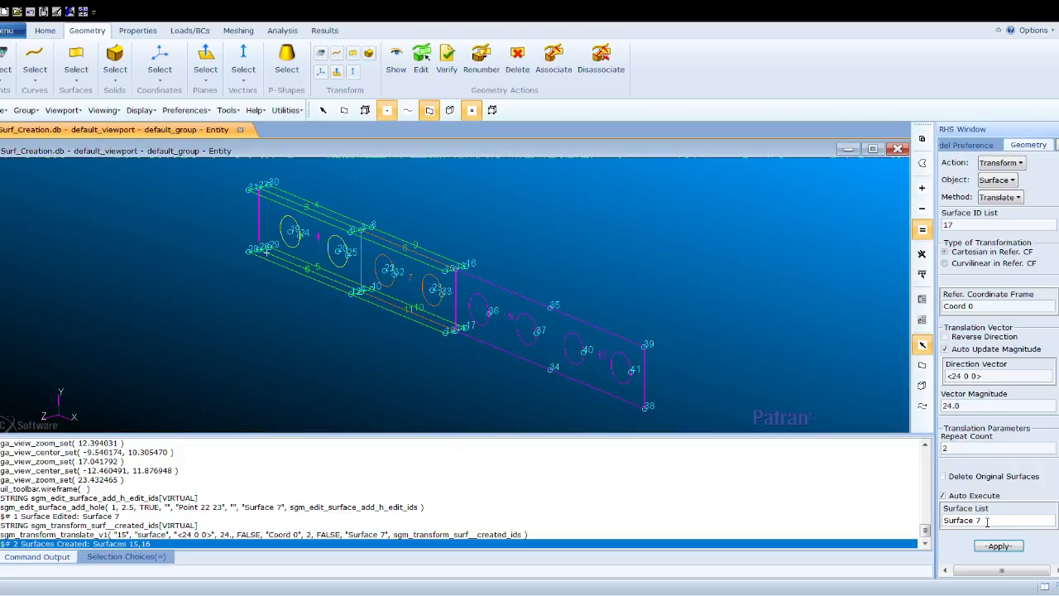
# Step: Translate surfaces 7:11 and 15 along <24 0 0> with two repeats, accepting all duplicates, and turn off automatic execution
pyautogui.moveTo(534, 263); pyautogui.dragTo(393, 323)
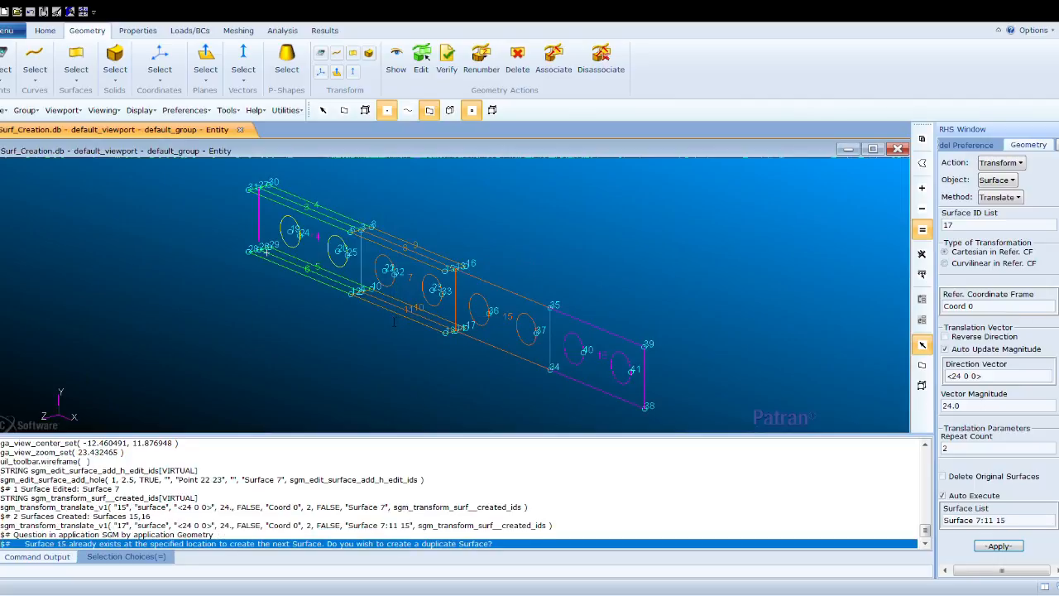
pyautogui.click(249, 357)
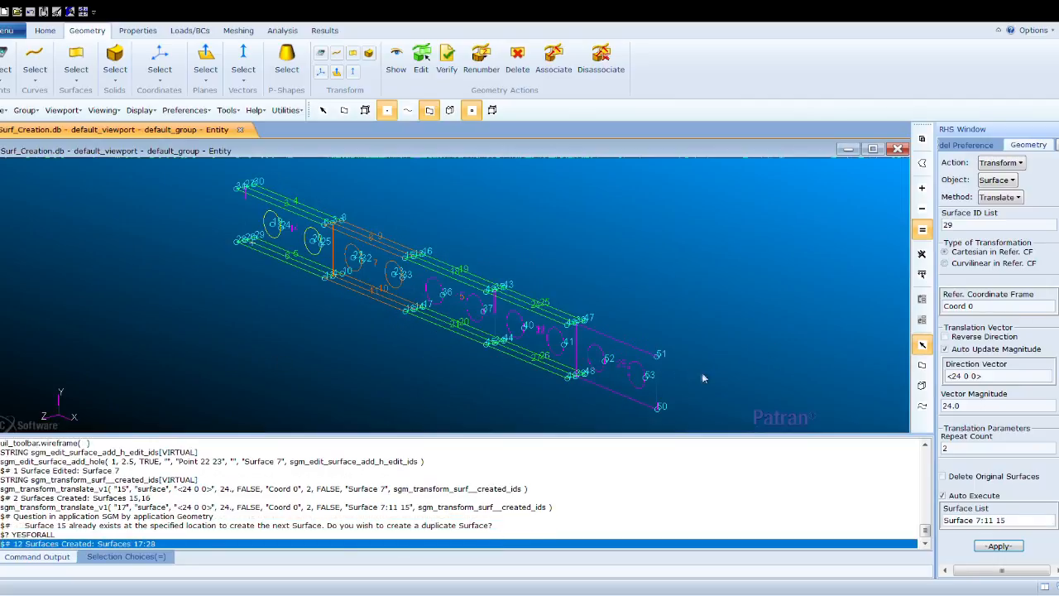
pyautogui.click(943, 497)
pyautogui.moveTo(1005, 520); pyautogui.dragTo(942, 543)
pyautogui.press('Delete')
pyautogui.click(943, 494)
pyautogui.click(969, 521)
pyautogui.click(943, 495)
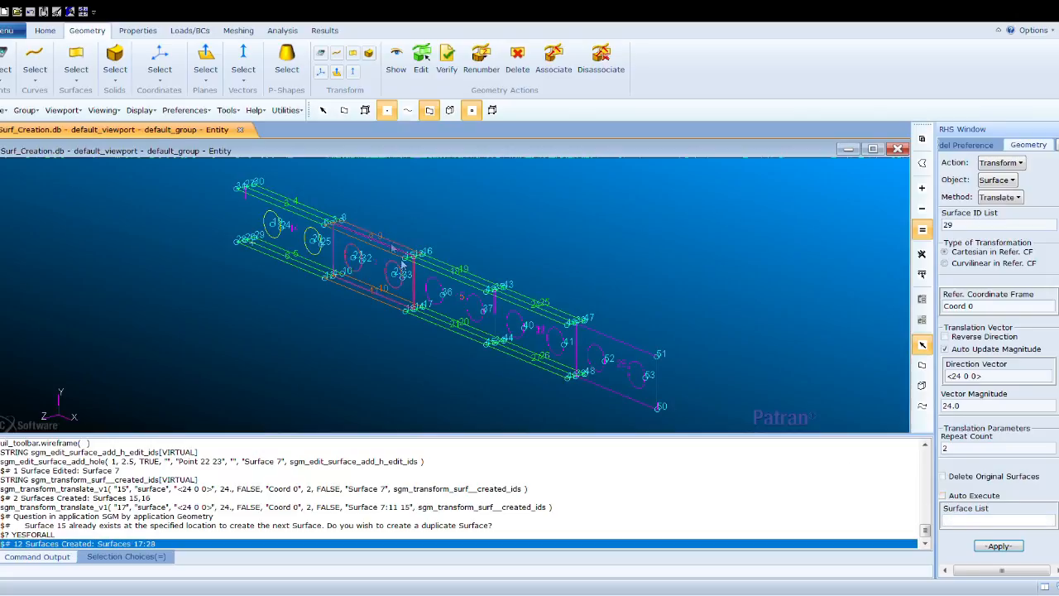
pyautogui.moveTo(346, 314); pyautogui.dragTo(341, 315)
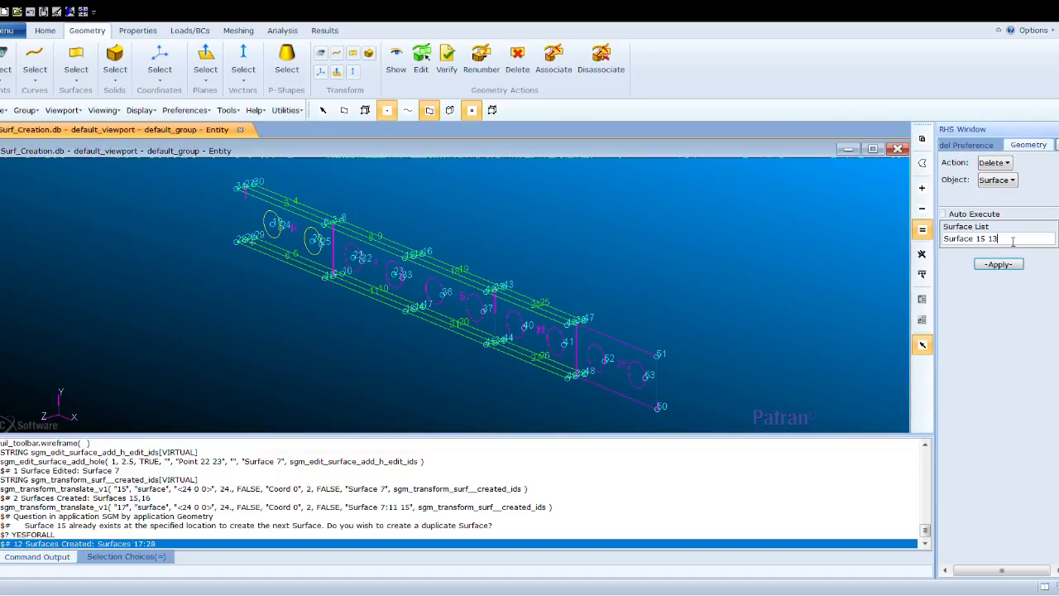
# Step: Delete surface 28, the extra web panel at the far end of the beam
pyautogui.click(630, 368)
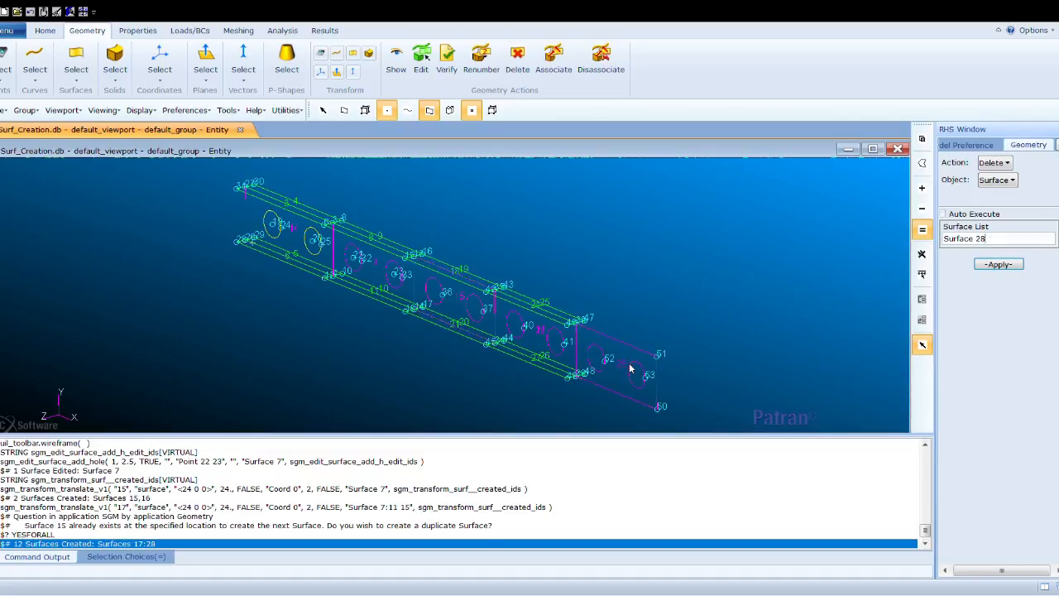
pyautogui.click(990, 268)
# Step: Set the displayed geometry point size to 4
pyautogui.click(44, 30)
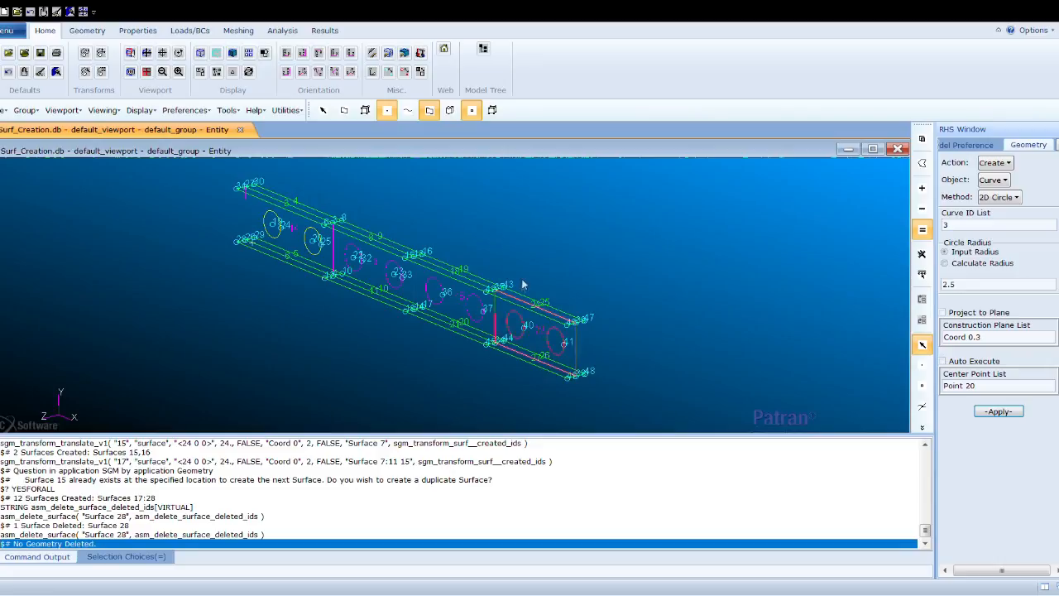
pyautogui.click(388, 73)
pyautogui.click(389, 74)
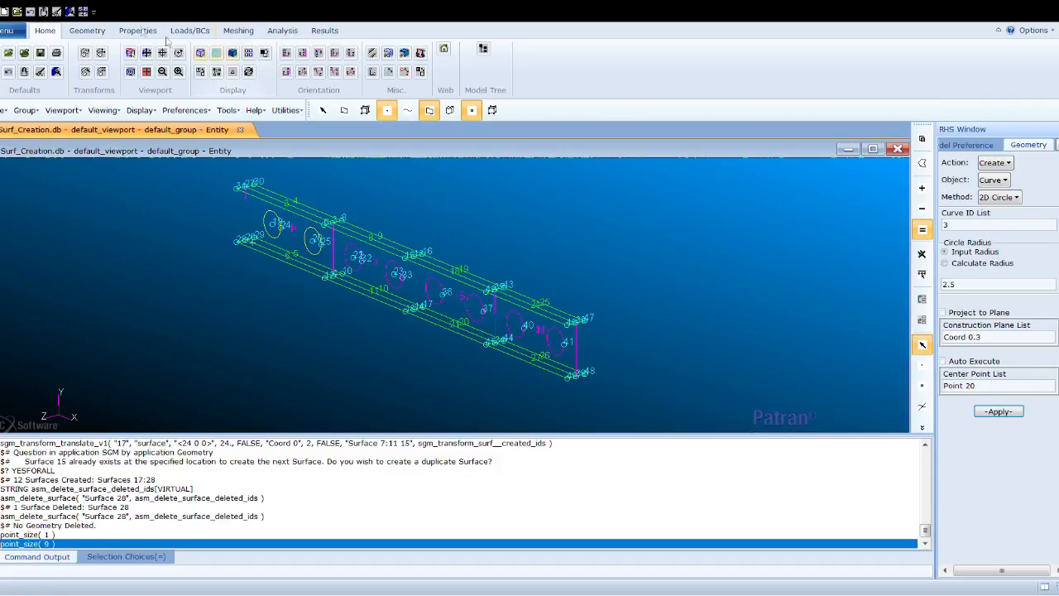
pyautogui.click(96, 32)
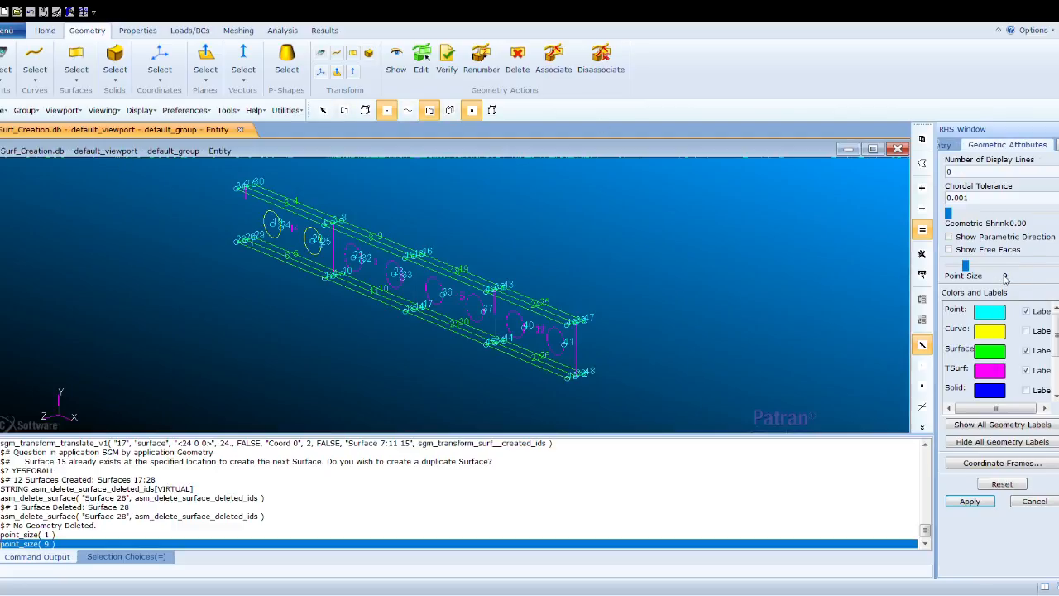
pyautogui.moveTo(968, 272); pyautogui.dragTo(954, 267)
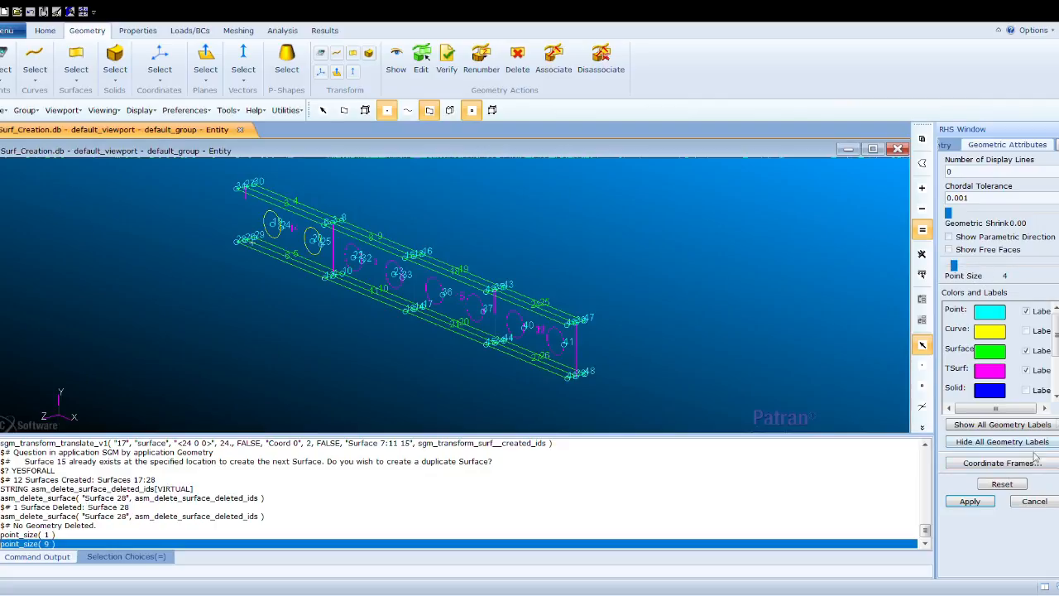
pyautogui.click(972, 502)
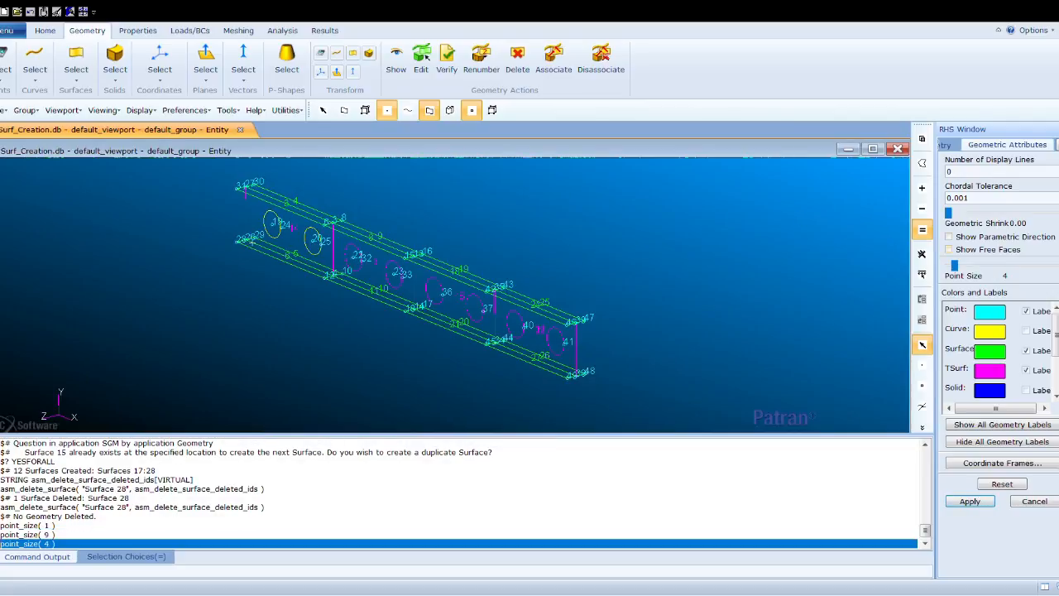
pyautogui.click(1034, 502)
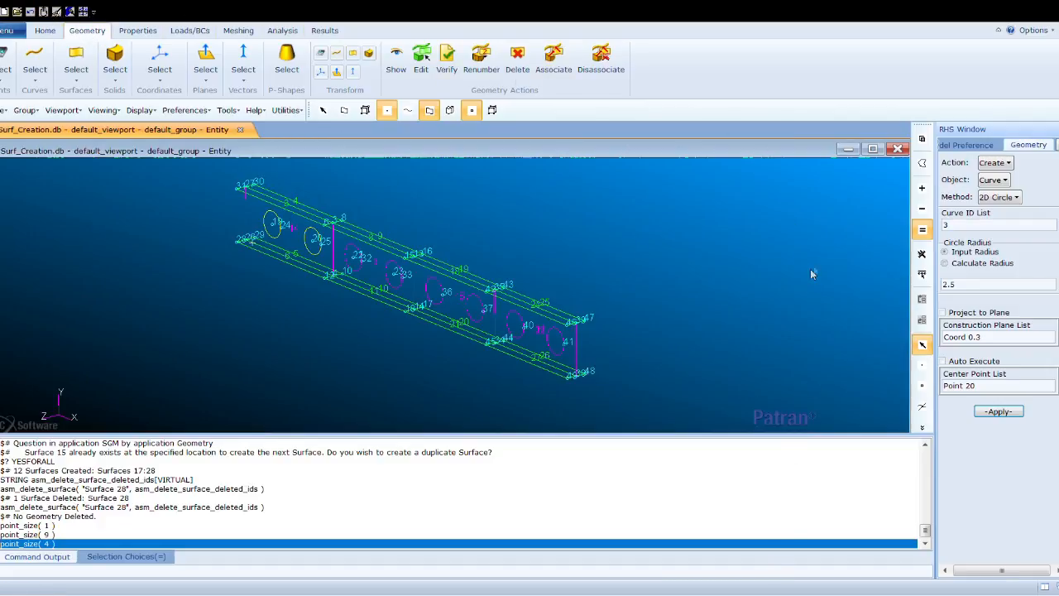
# Step: Set up a point translation with direction vector <4 0 0> and automatic execution off
pyautogui.click(999, 168)
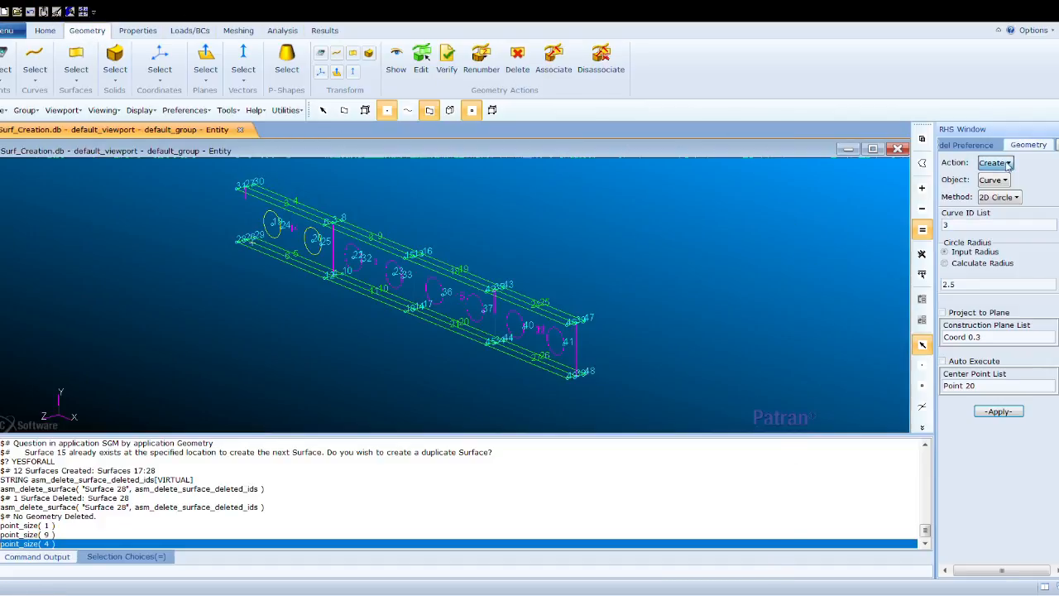
pyautogui.click(1033, 243)
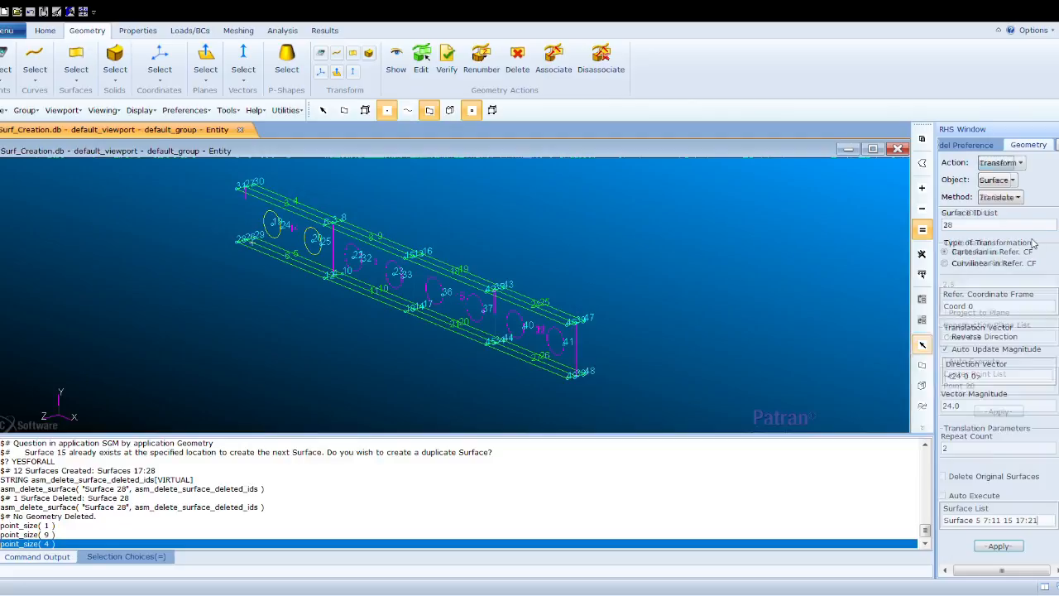
pyautogui.click(997, 180)
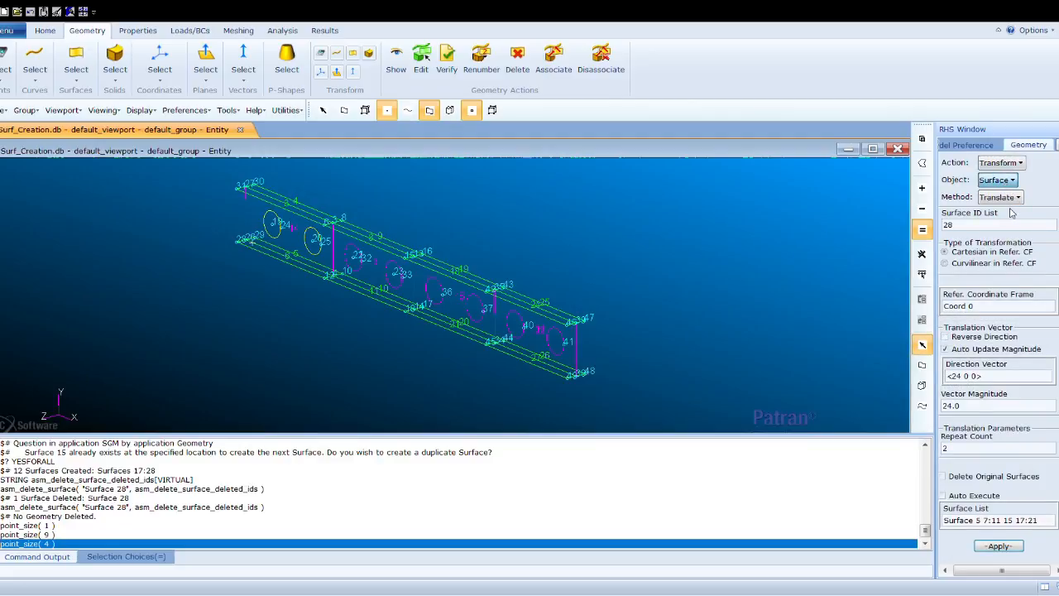
pyautogui.click(1007, 211)
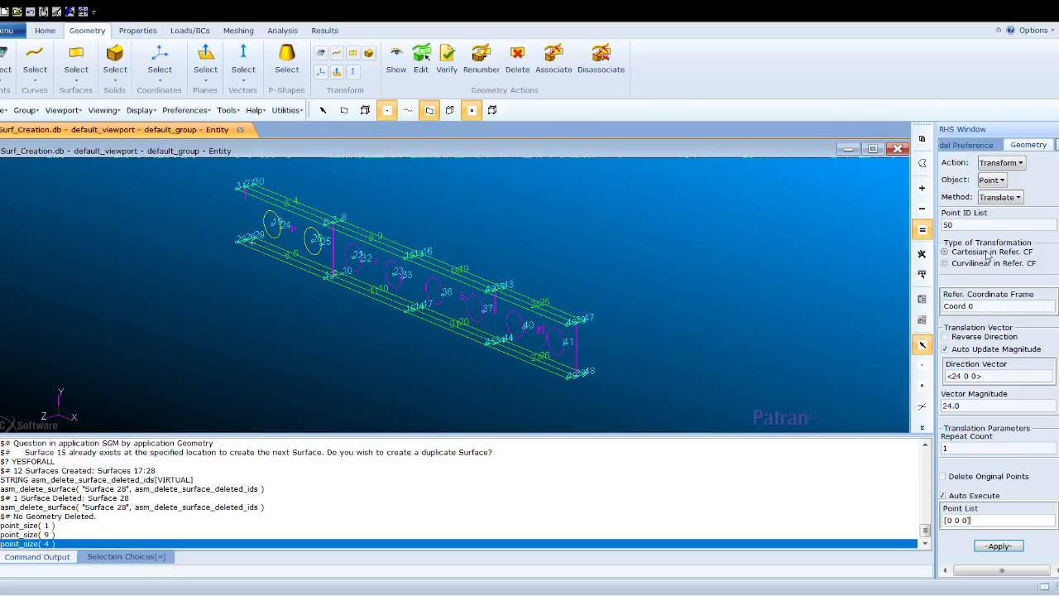
pyautogui.click(966, 377)
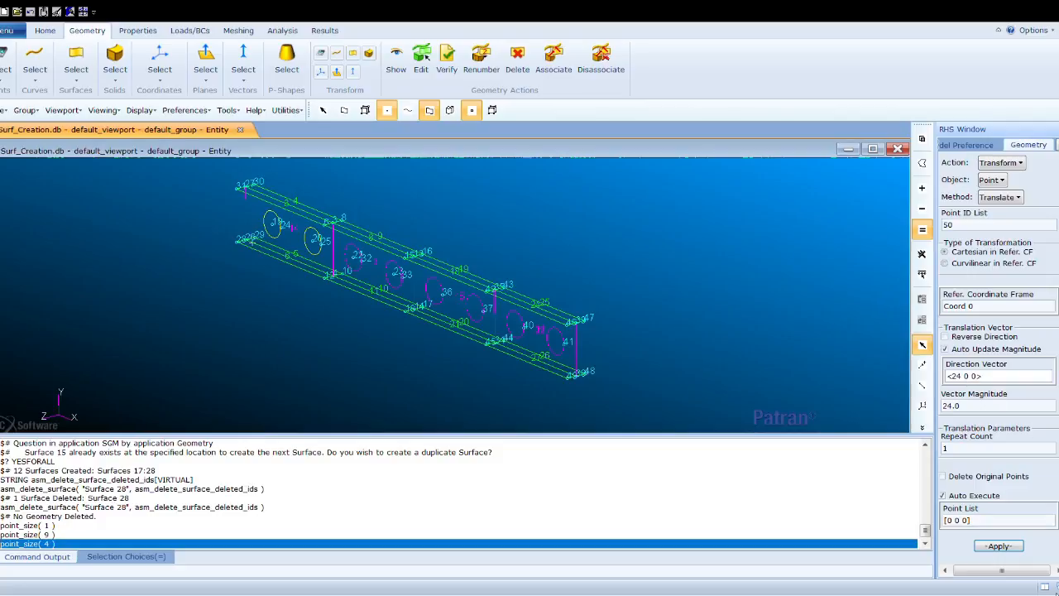
pyautogui.press('BackSpace')
pyautogui.click(943, 495)
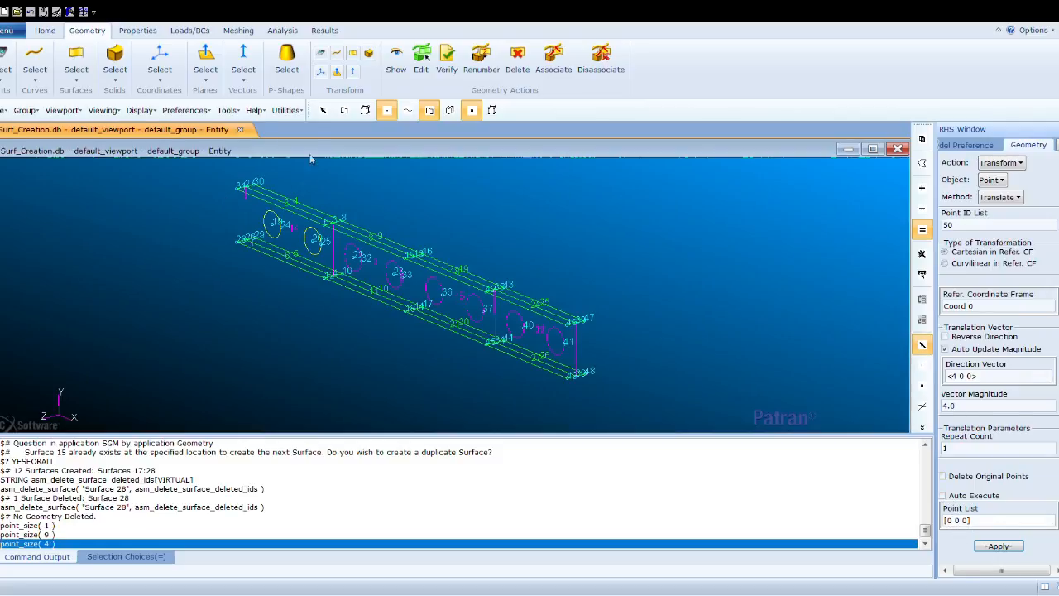
# Step: Translate point 31 at the upper flange's corner by <4 0 0> to make a new point on the flange edge
pyautogui.scroll(5, 231, 187)
pyautogui.scroll(-1, 227, 176)
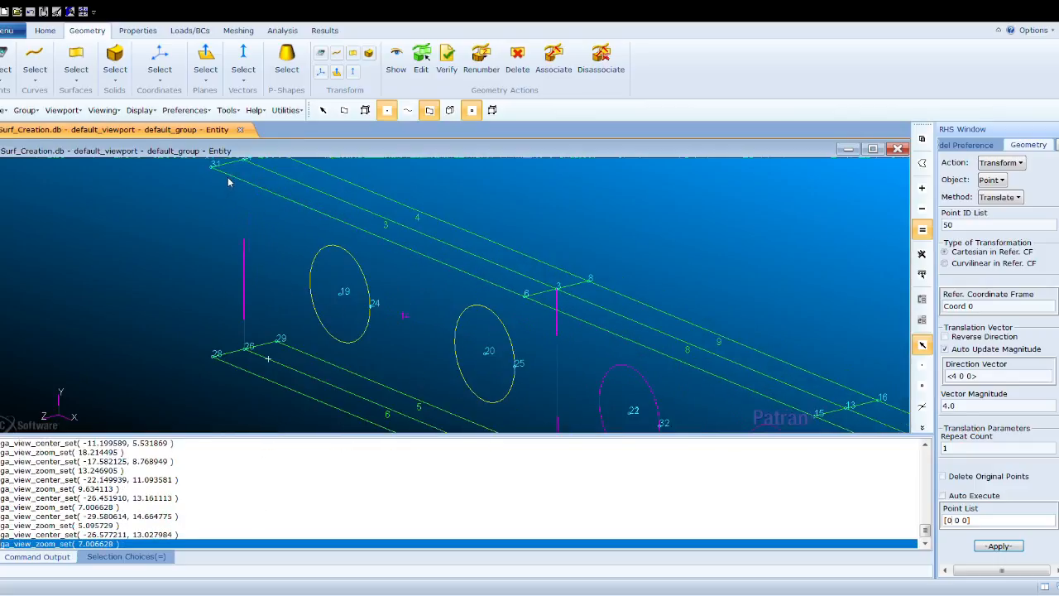
pyautogui.scroll(-1, 225, 175)
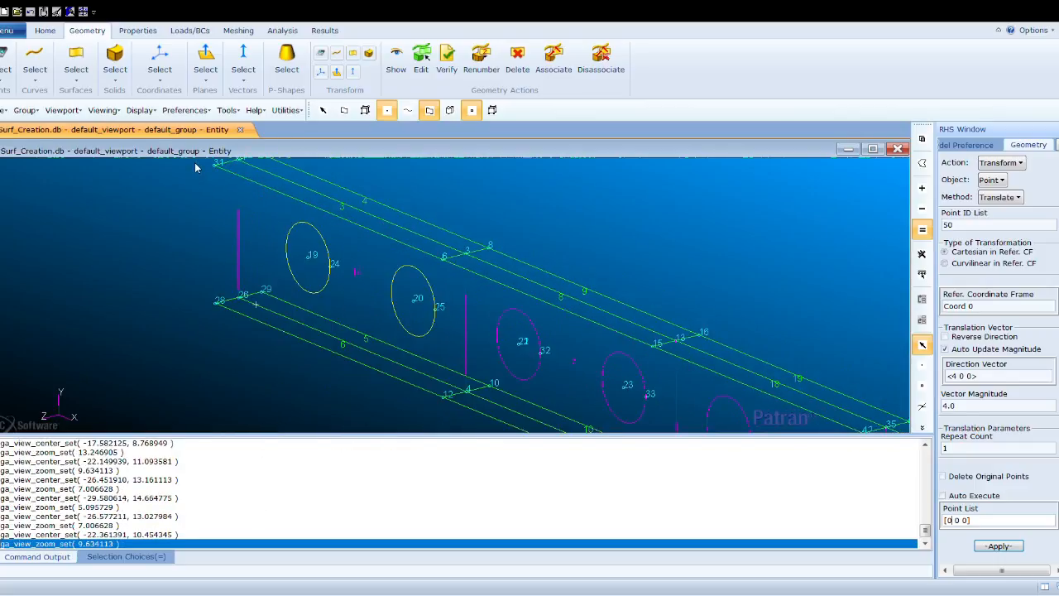
pyautogui.scroll(1, 205, 164)
pyautogui.scroll(-2, 205, 165)
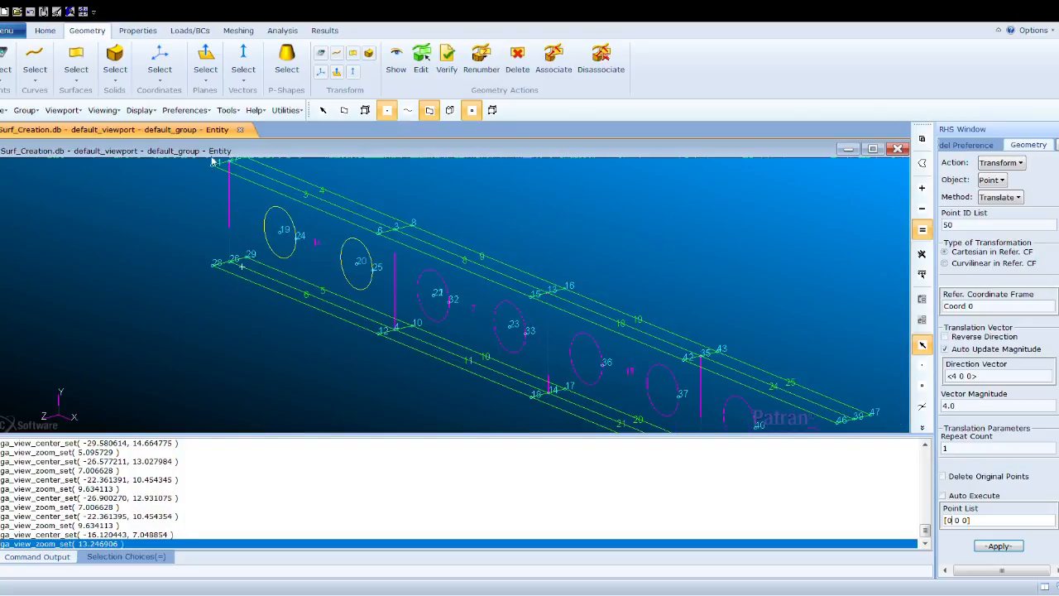
pyautogui.scroll(-1, 206, 162)
pyautogui.scroll(3, 209, 167)
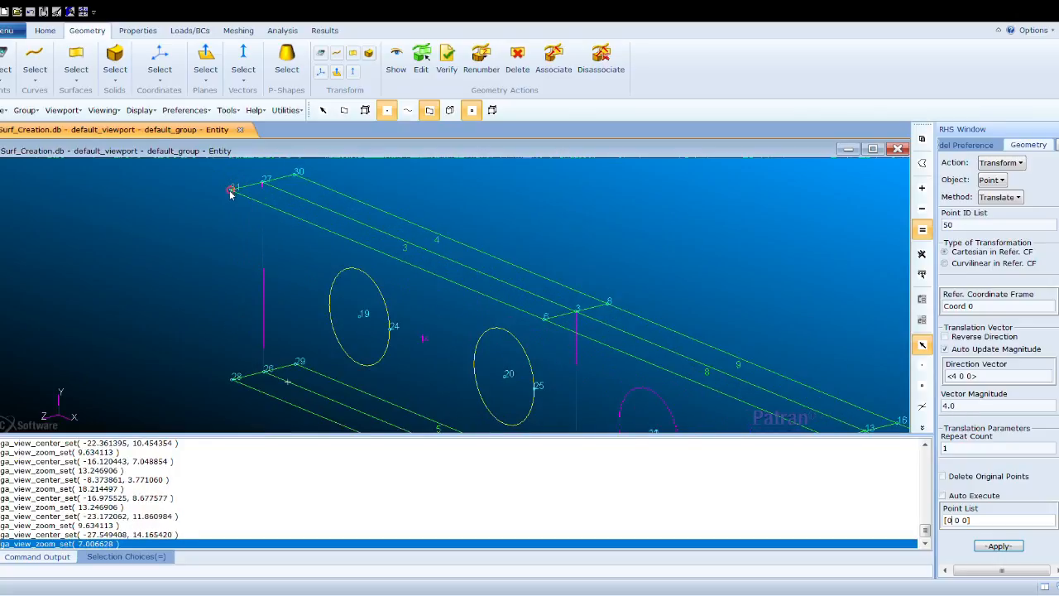
pyautogui.click(231, 190)
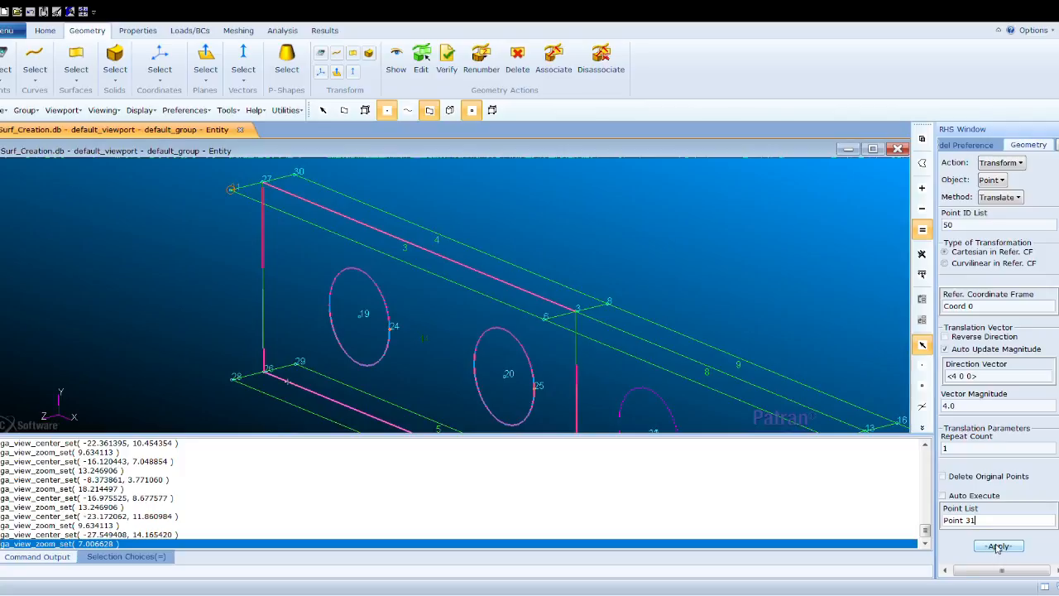
pyautogui.click(999, 546)
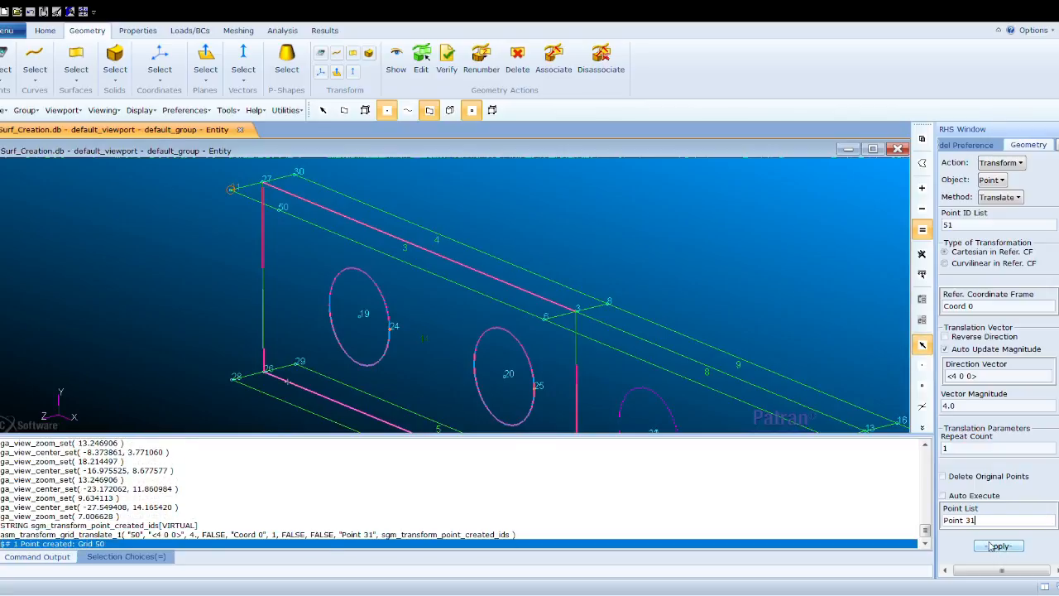
# Step: Create a plane through points 30, 50 and 29 at the beam's end, and accept a duplicate plane from the same points
pyautogui.click(993, 179)
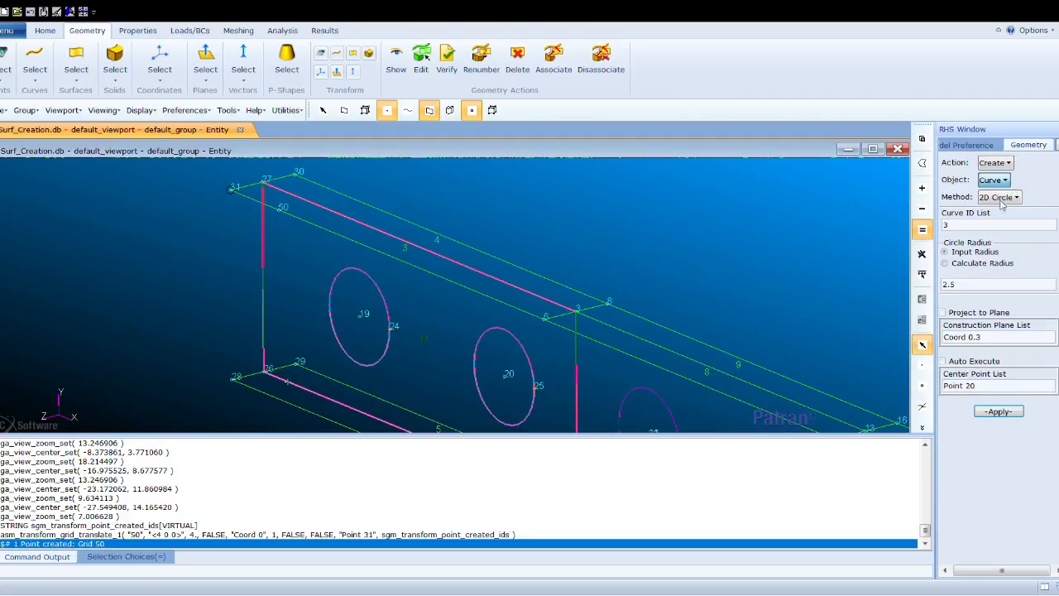
pyautogui.click(1004, 269)
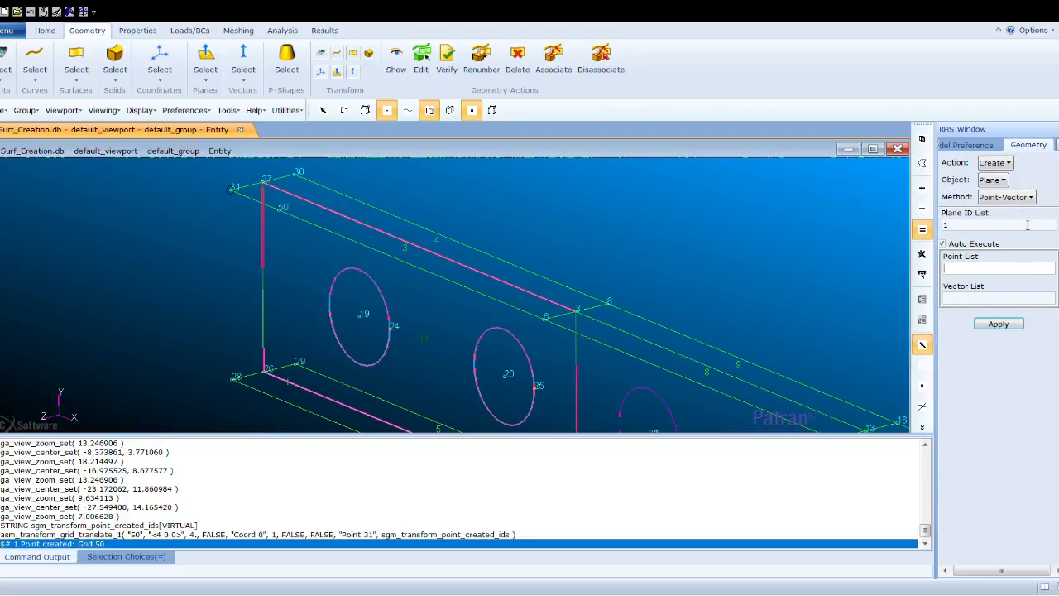
pyautogui.click(1023, 198)
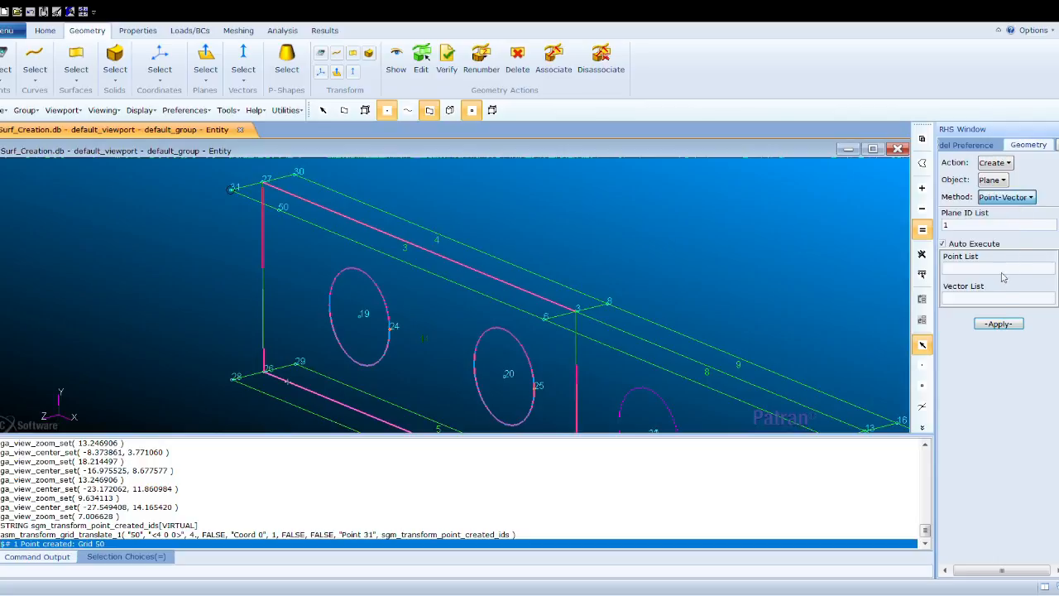
pyautogui.click(1005, 324)
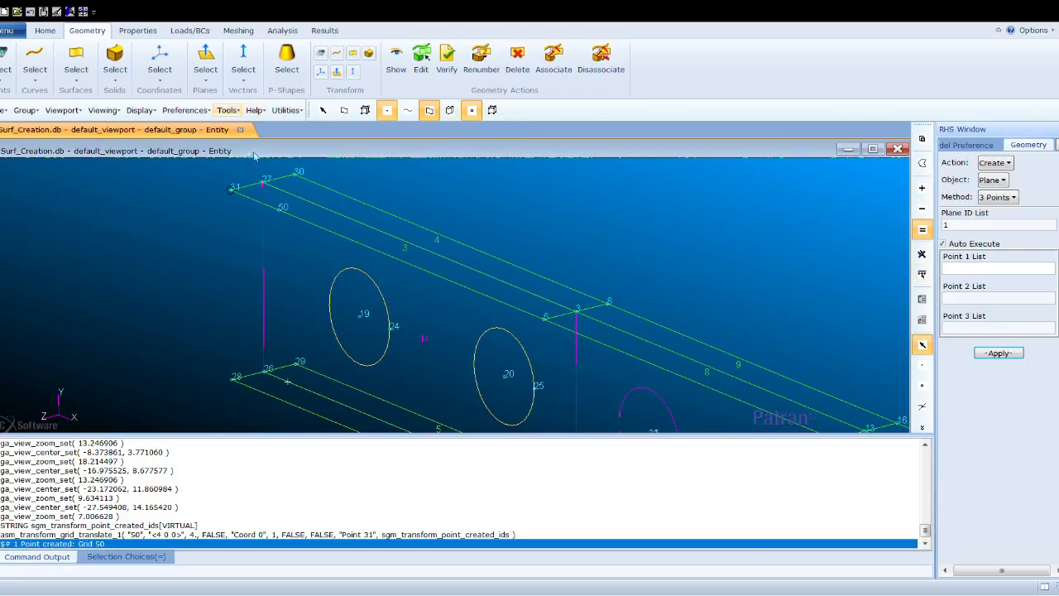
pyautogui.click(296, 177)
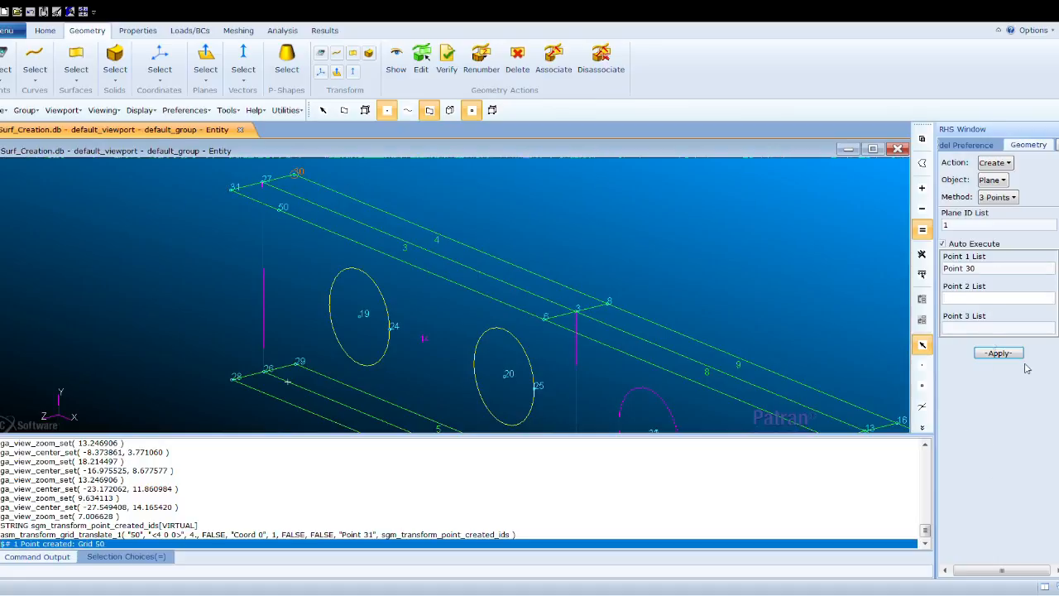
pyautogui.click(280, 213)
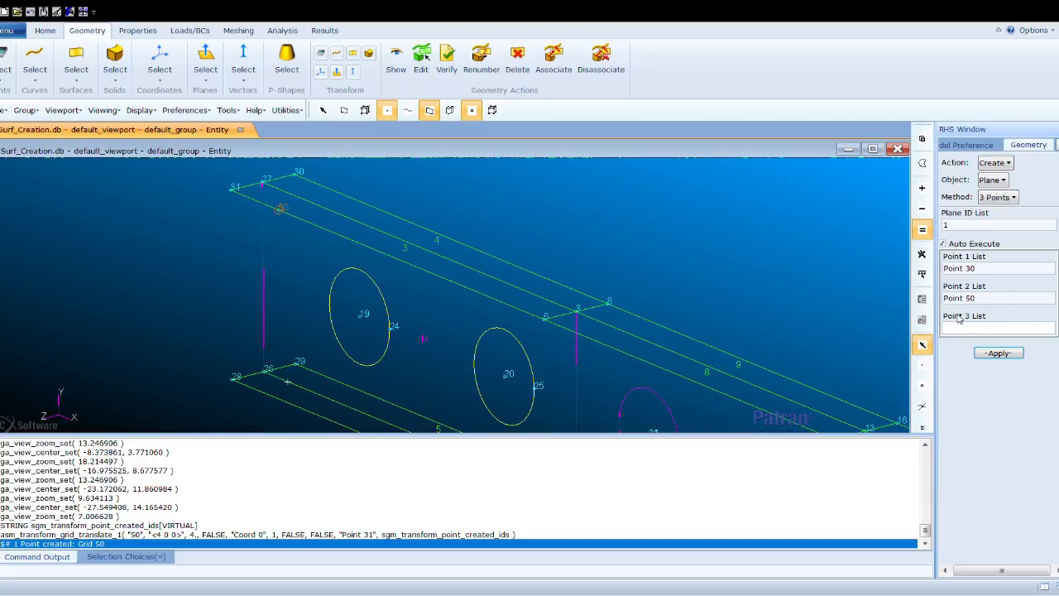
pyautogui.click(297, 367)
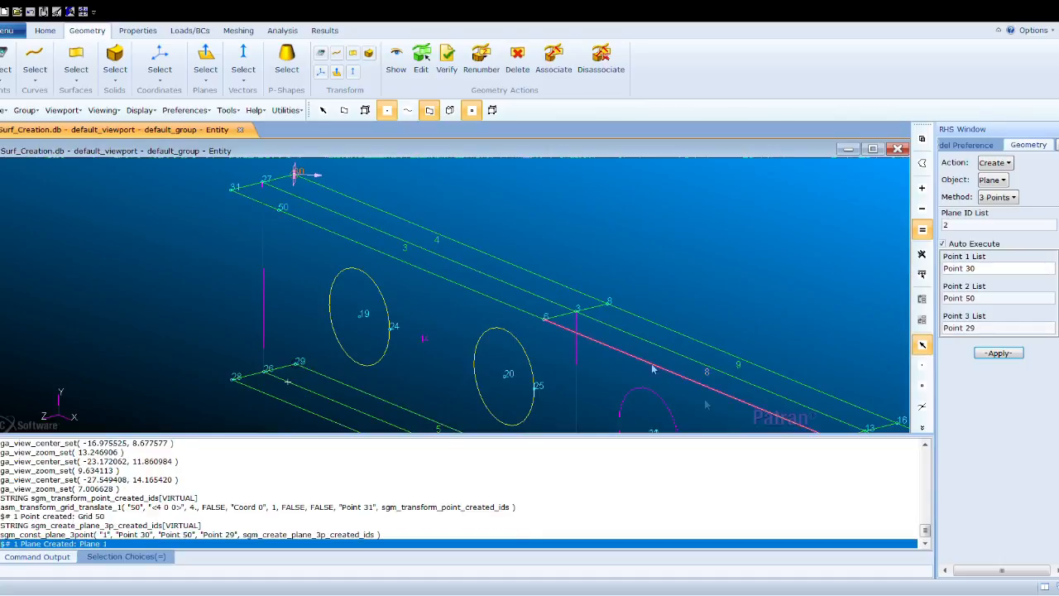
pyautogui.click(1006, 358)
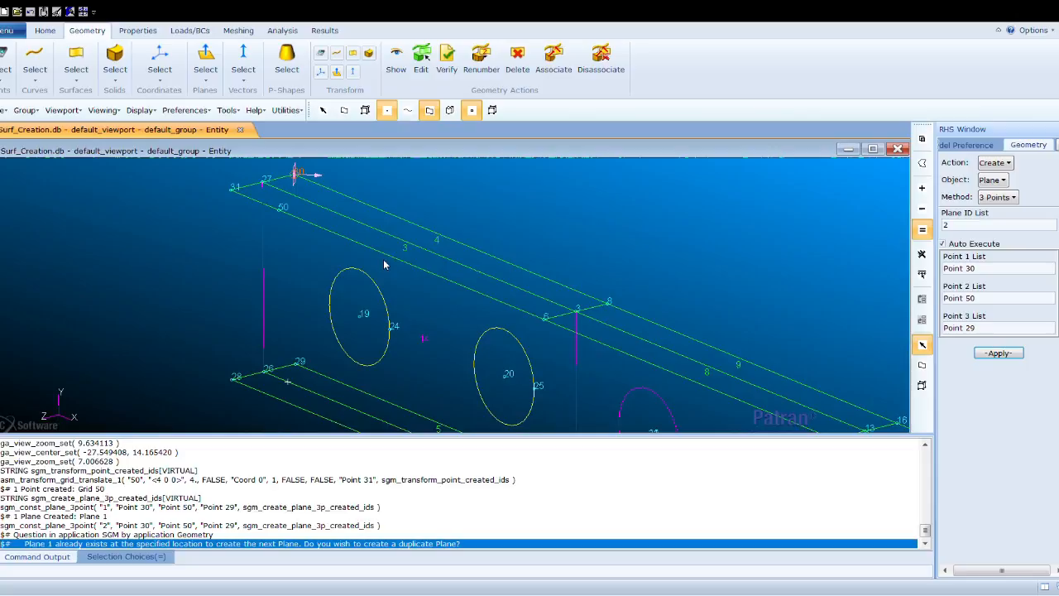
pyautogui.click(216, 331)
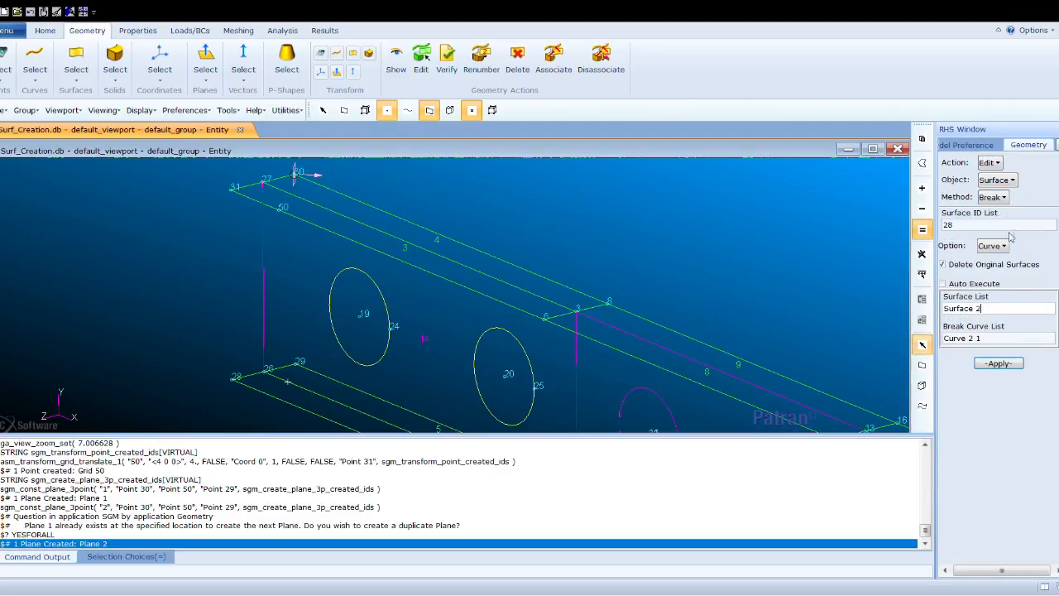
# Step: Set up a surface break by plane that deletes the original surfaces, with automatic execution off
pyautogui.click(982, 228)
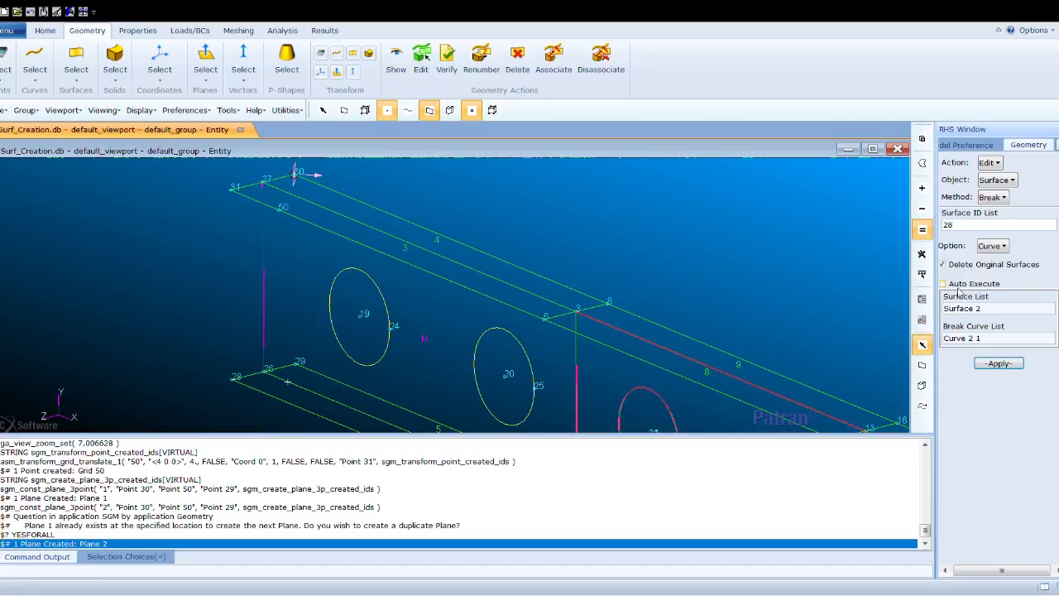
pyautogui.click(982, 247)
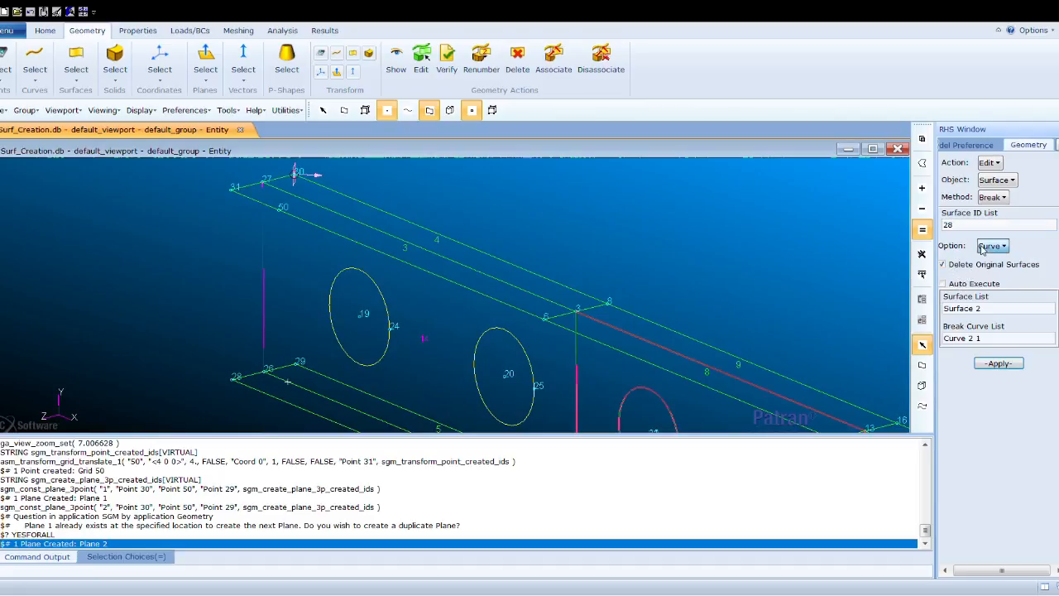
pyautogui.click(997, 298)
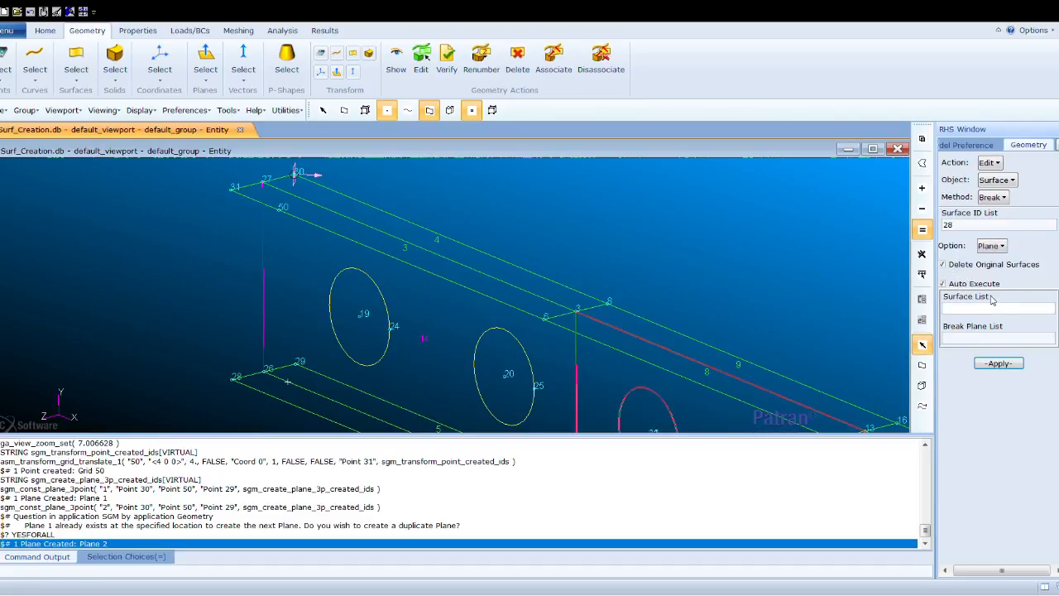
pyautogui.click(951, 284)
pyautogui.click(964, 309)
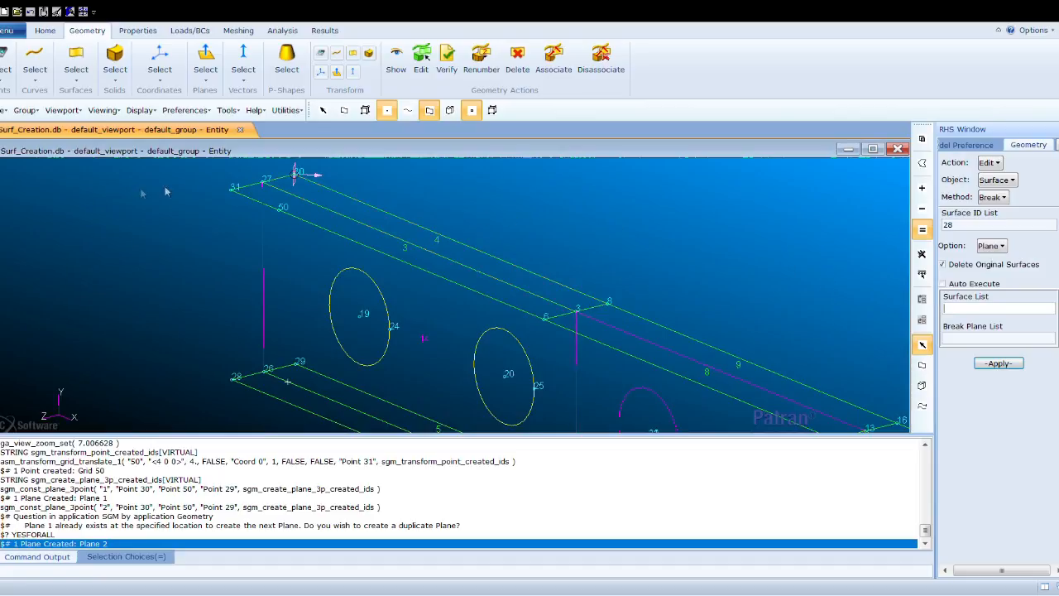
pyautogui.scroll(-2, 306, 222)
pyautogui.moveTo(215, 178); pyautogui.dragTo(381, 385)
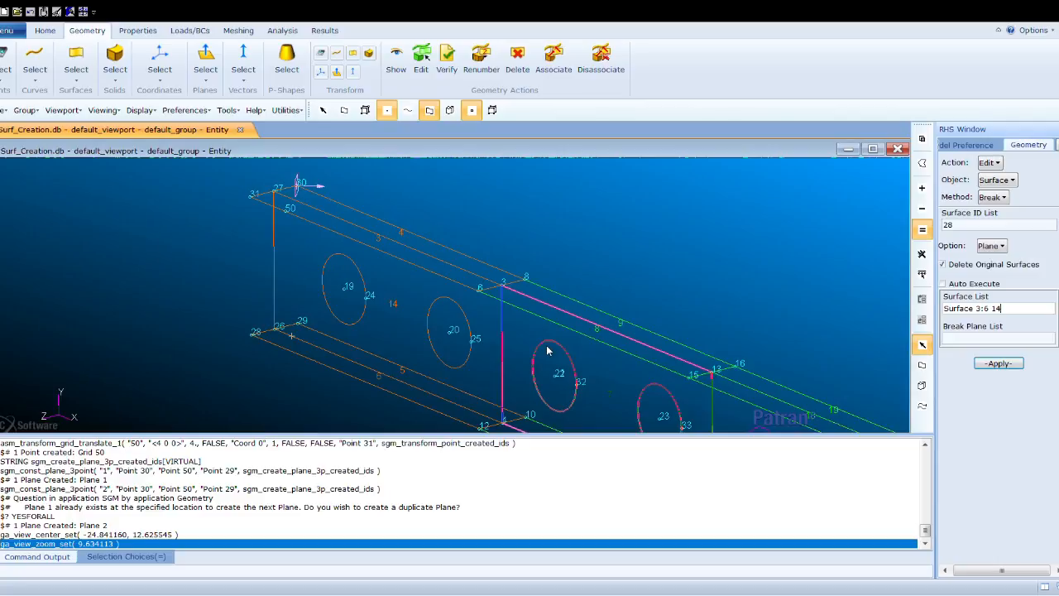
pyautogui.scroll(2, 549, 352)
pyautogui.scroll(-4, 552, 355)
pyautogui.scroll(-2, 553, 355)
pyautogui.scroll(4, 739, 419)
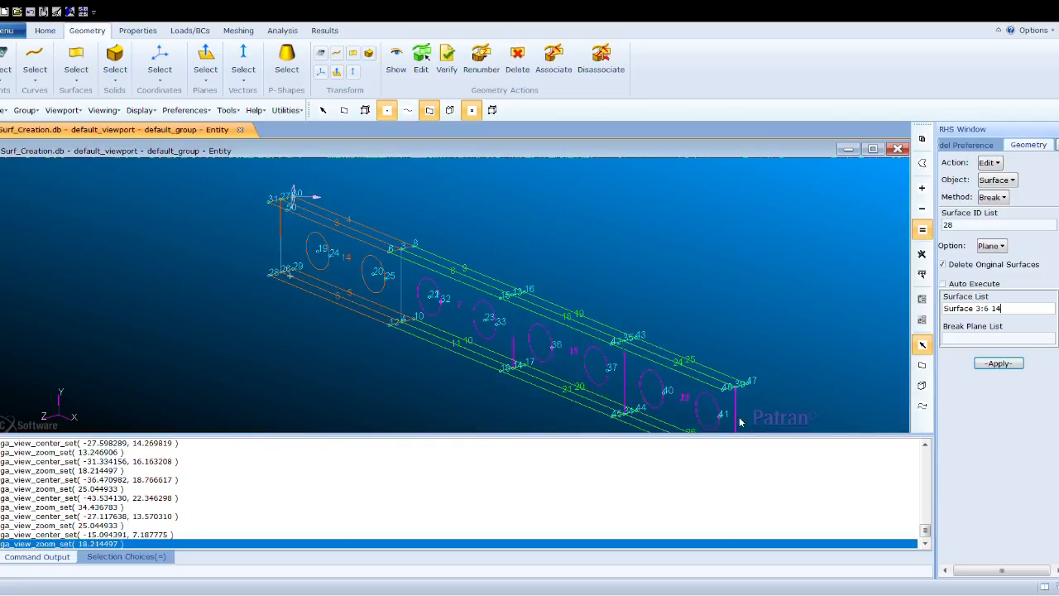
pyautogui.scroll(-2, 739, 419)
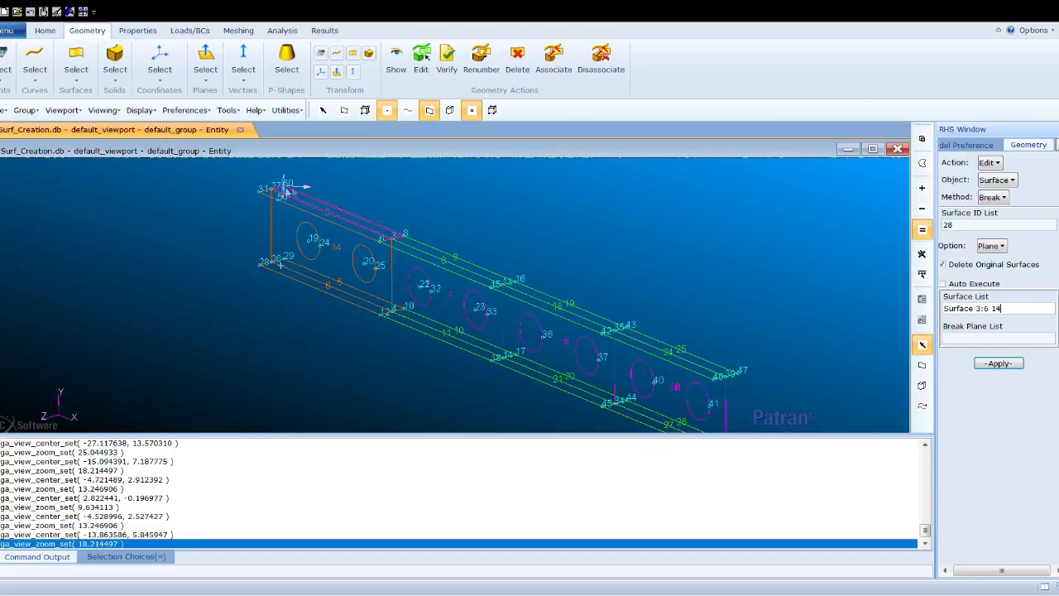
pyautogui.scroll(3, 238, 219)
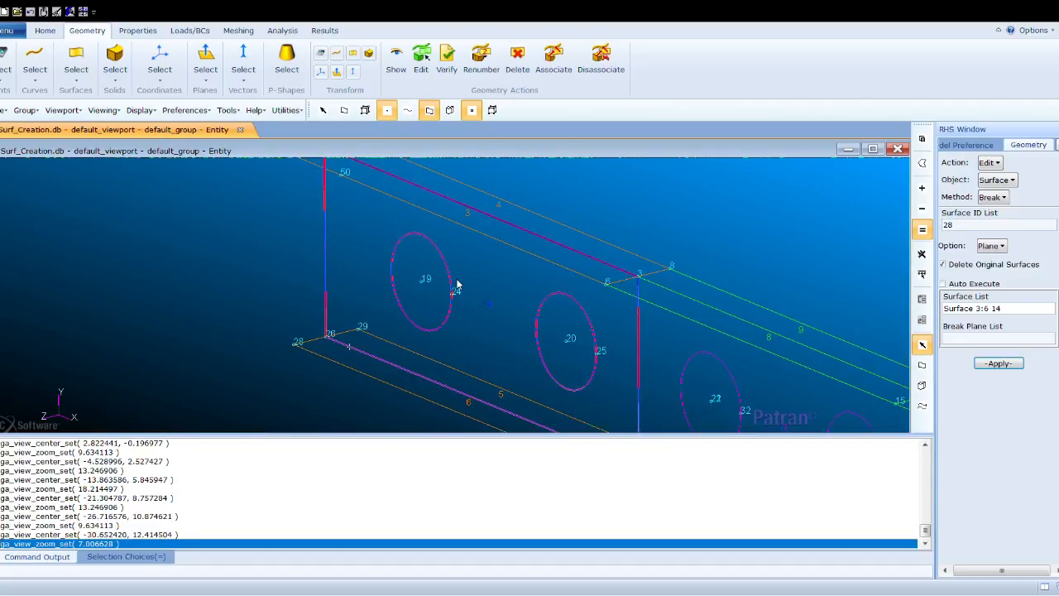
pyautogui.scroll(-1, 546, 294)
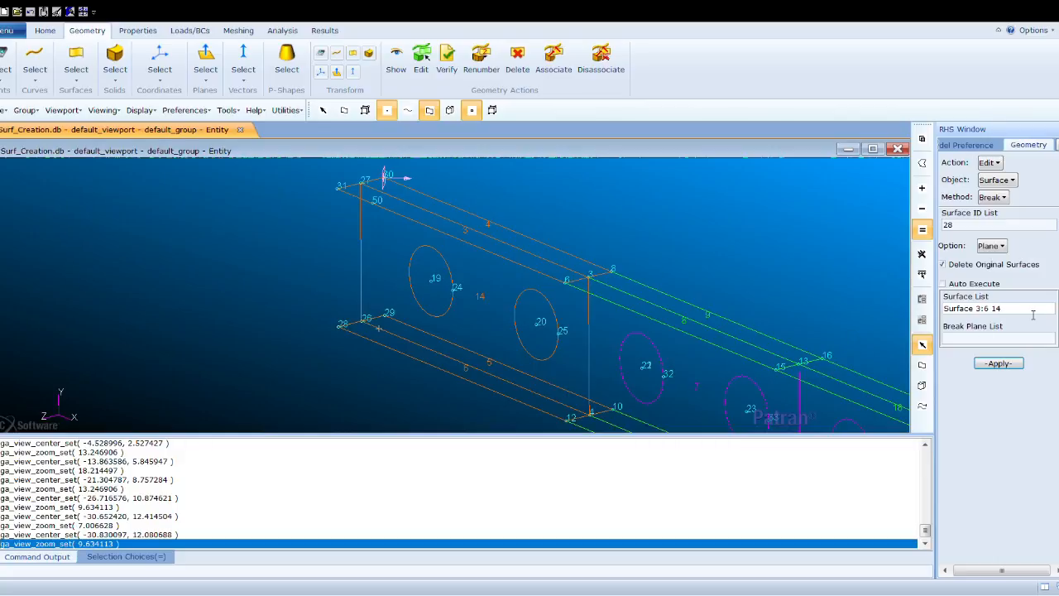
pyautogui.moveTo(1033, 313); pyautogui.dragTo(921, 305)
pyautogui.press('Delete')
pyautogui.click(293, 180)
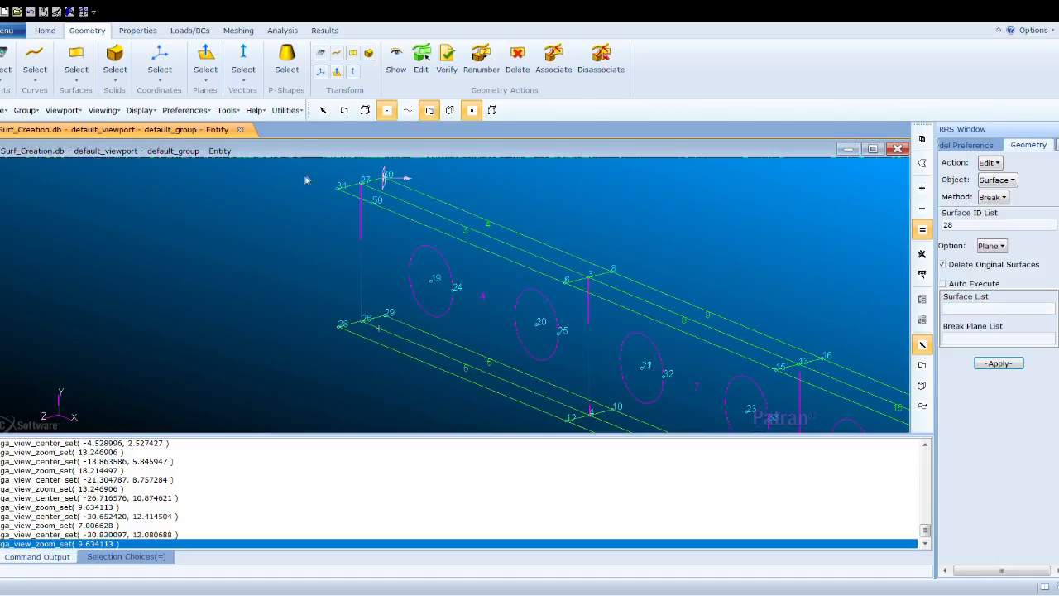
# Step: Break end-bay surfaces 3:6 and 14 with Plane 1, deleting the original surfaces
pyautogui.moveTo(308, 169); pyautogui.dragTo(461, 369)
pyautogui.click(953, 339)
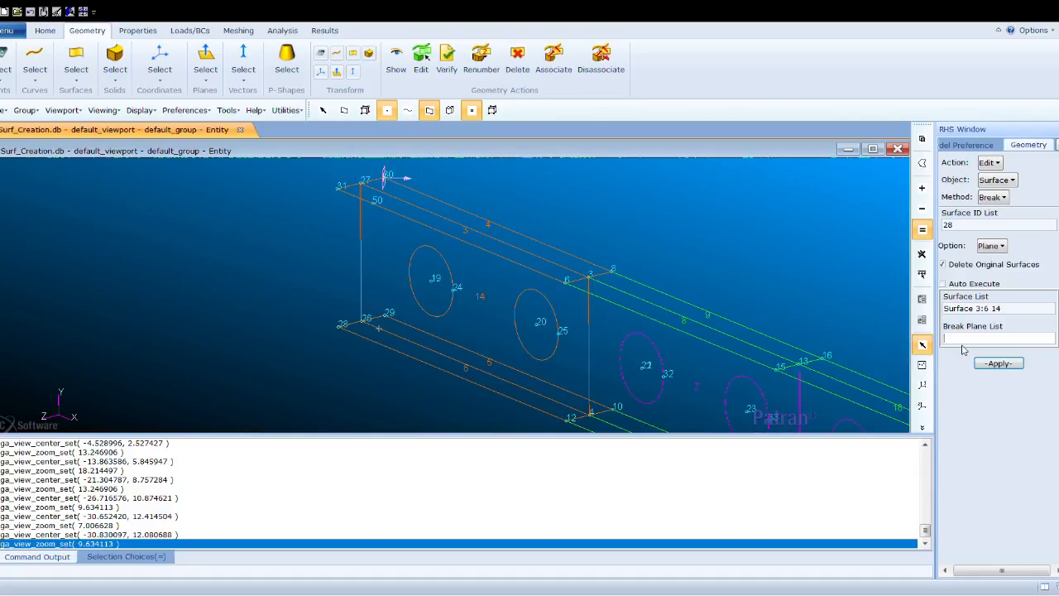
pyautogui.click(385, 187)
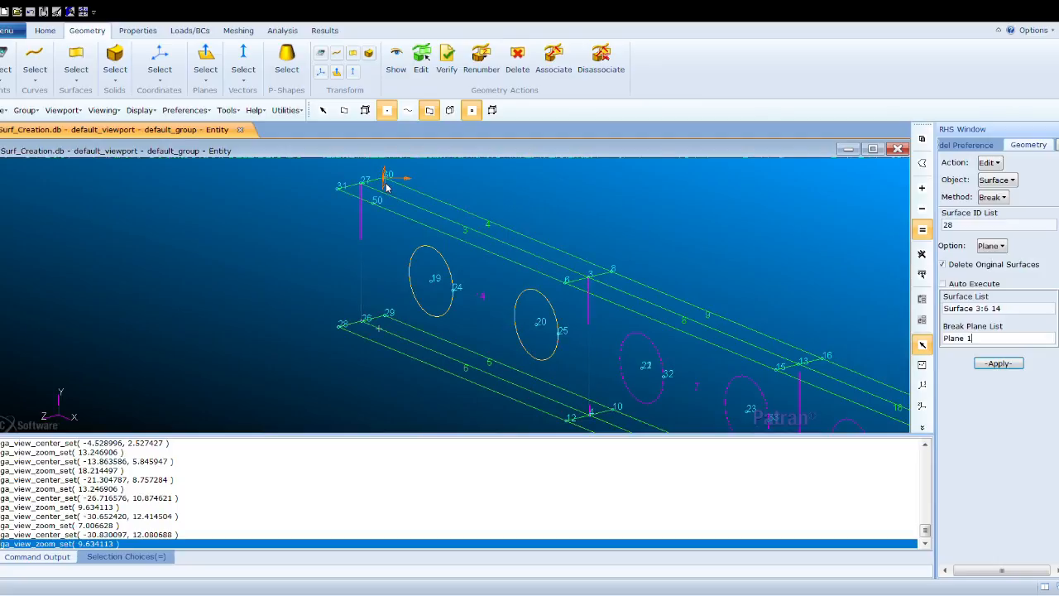
pyautogui.click(996, 363)
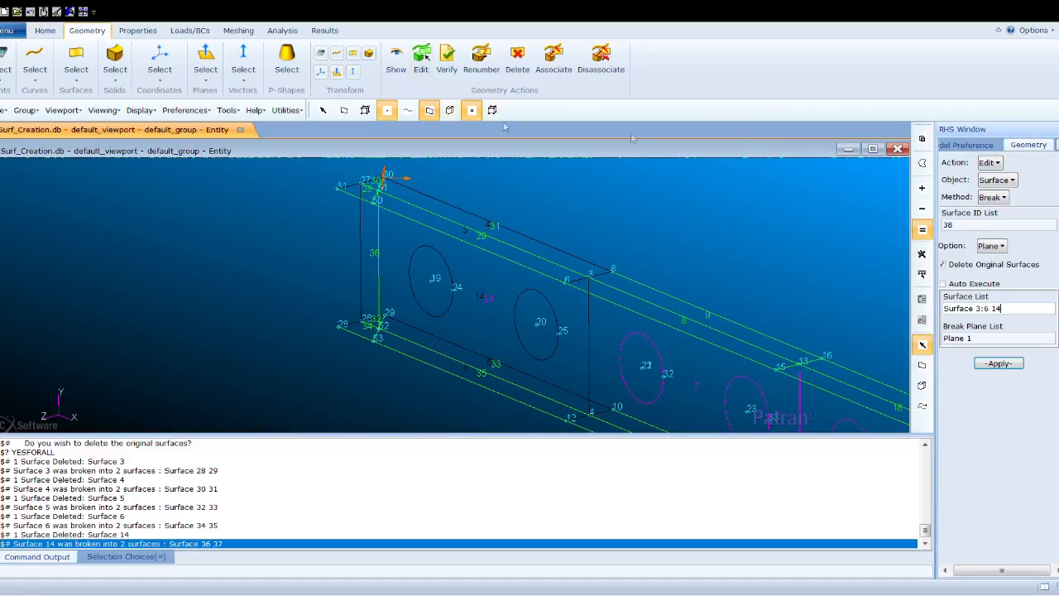
# Step: Delete surfaces 28, 30, 32, 34 and 36, the narrow flange and web pieces cut off at the beam's end
pyautogui.click(990, 162)
pyautogui.click(995, 200)
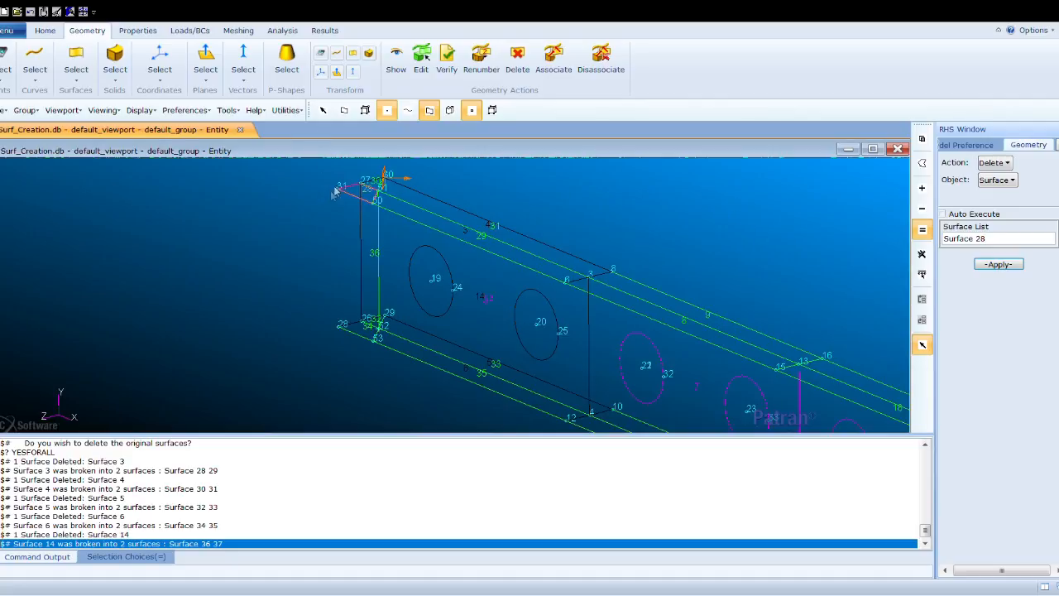
pyautogui.moveTo(326, 170); pyautogui.dragTo(370, 329)
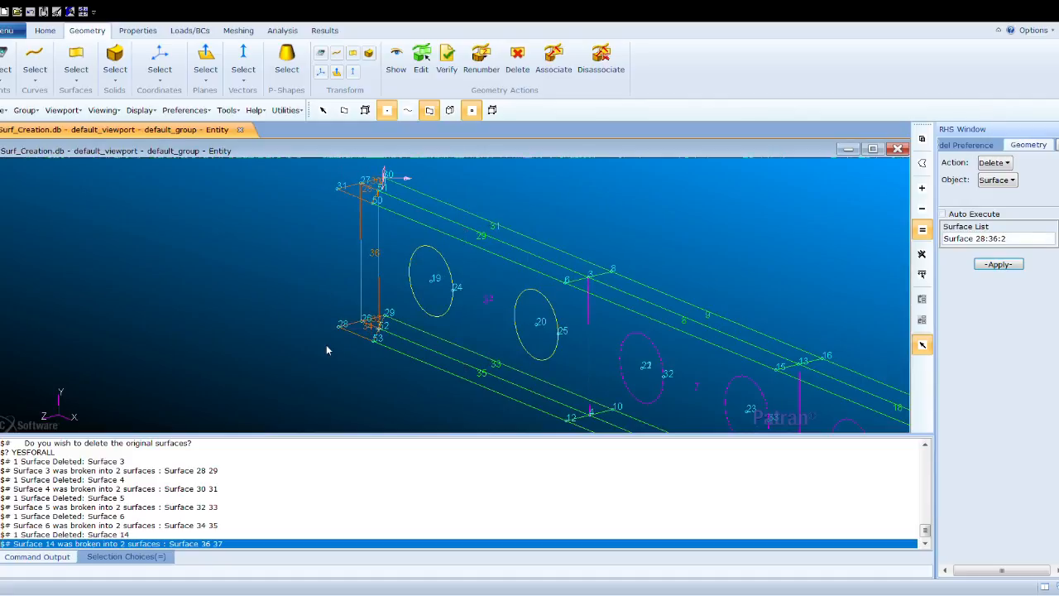
pyautogui.moveTo(326, 344); pyautogui.dragTo(334, 346, button='middle')
pyautogui.scroll(3, 257, 190)
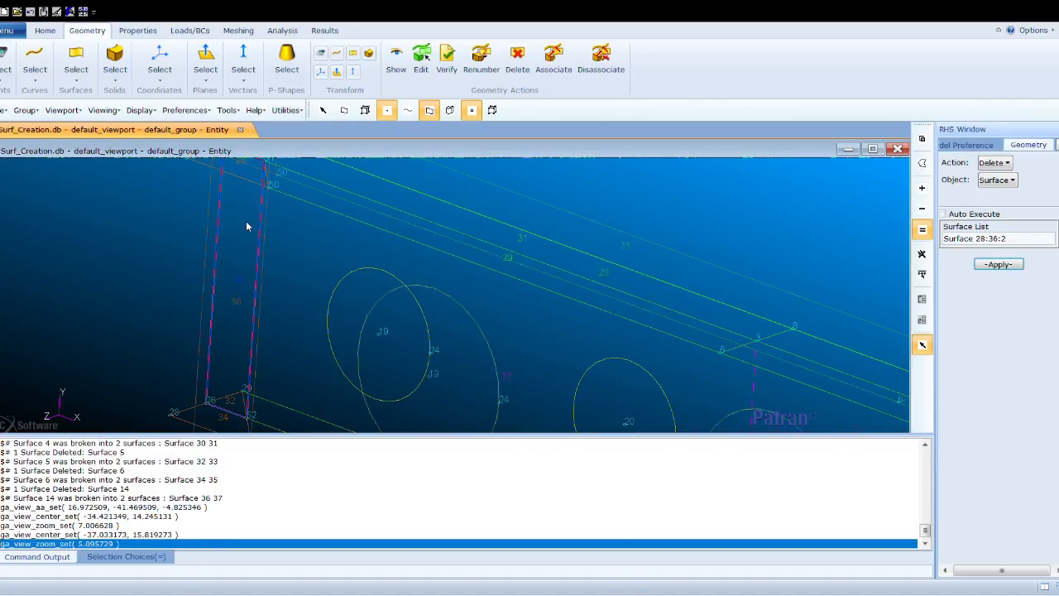
pyautogui.scroll(-3, 248, 224)
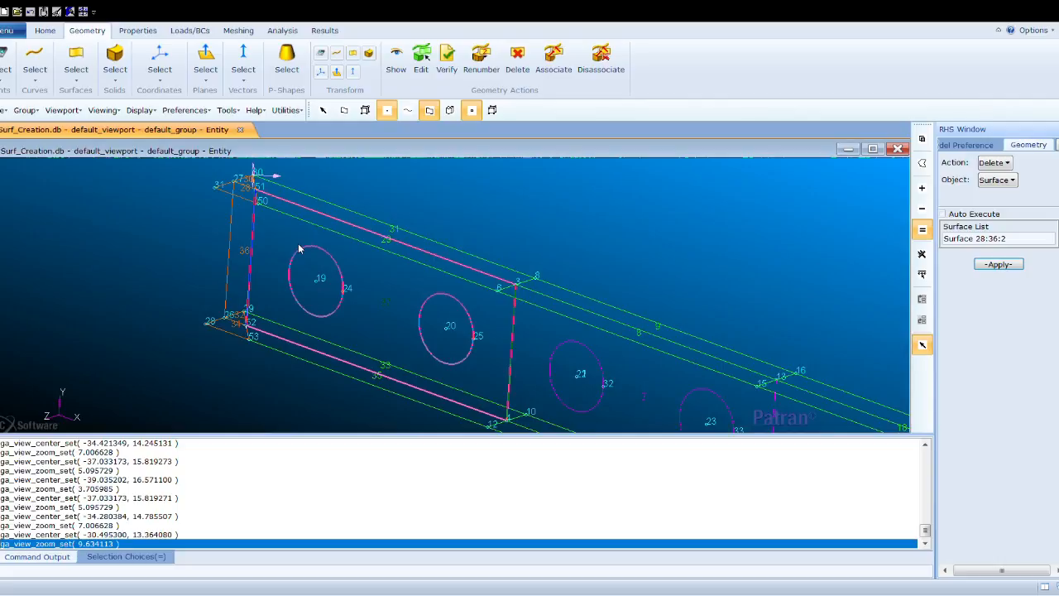
pyautogui.moveTo(299, 249); pyautogui.dragTo(212, 356, button='middle')
pyautogui.scroll(-3, 204, 259)
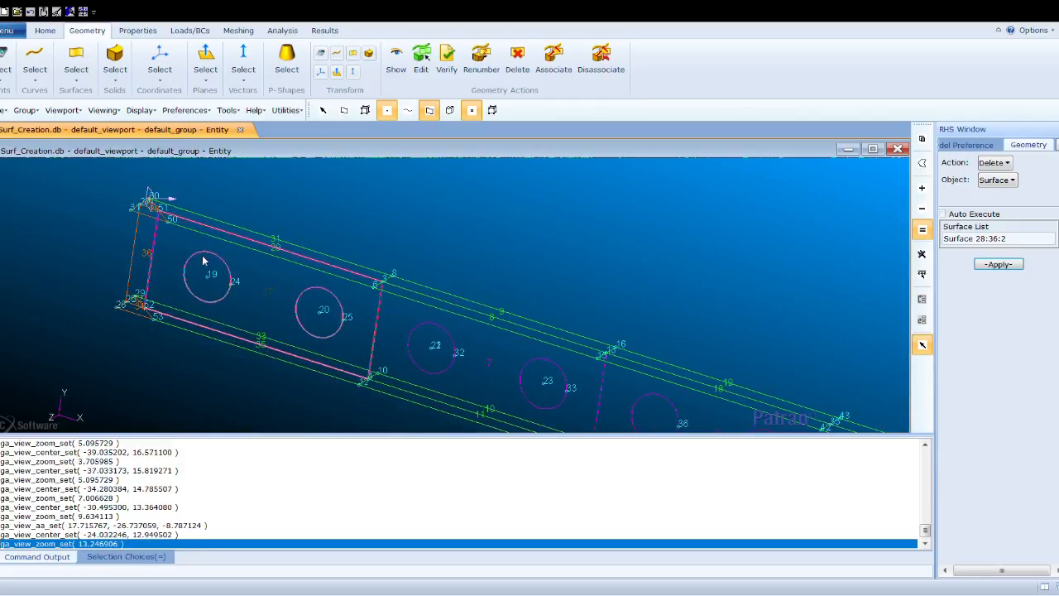
pyautogui.moveTo(213, 291)
pyautogui.mouseDown(button='middle')
pyautogui.moveTo(201, 286)
pyautogui.moveTo(196, 300)
pyautogui.moveTo(222, 286)
pyautogui.mouseUp(button='middle')
pyautogui.scroll(5, 221, 285)
pyautogui.scroll(-1, 107, 269)
pyautogui.scroll(-1, 106, 270)
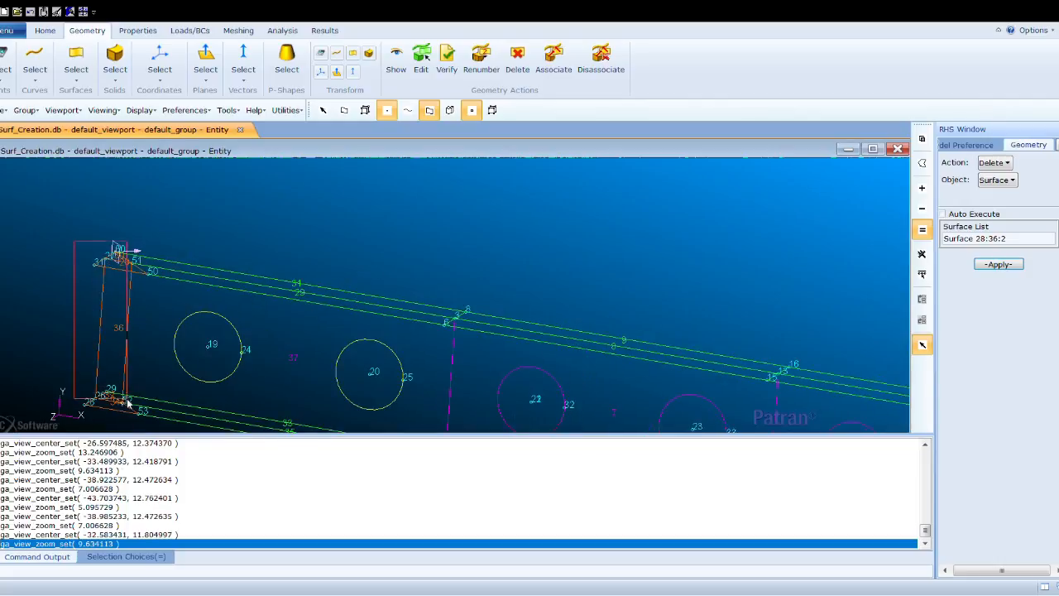
pyautogui.moveTo(138, 421); pyautogui.dragTo(138, 421)
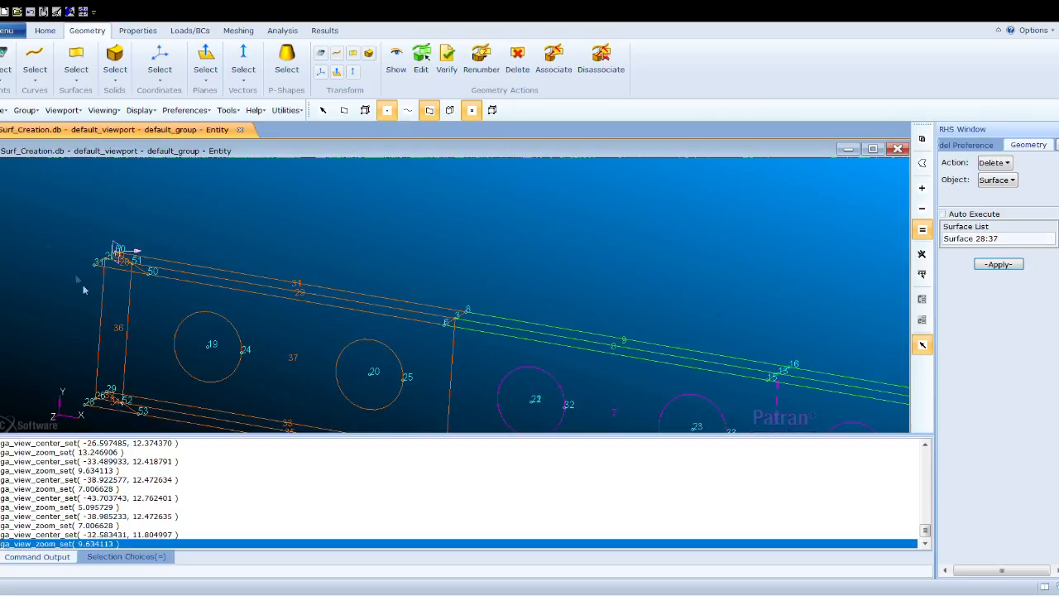
pyautogui.moveTo(135, 382); pyautogui.dragTo(105, 416)
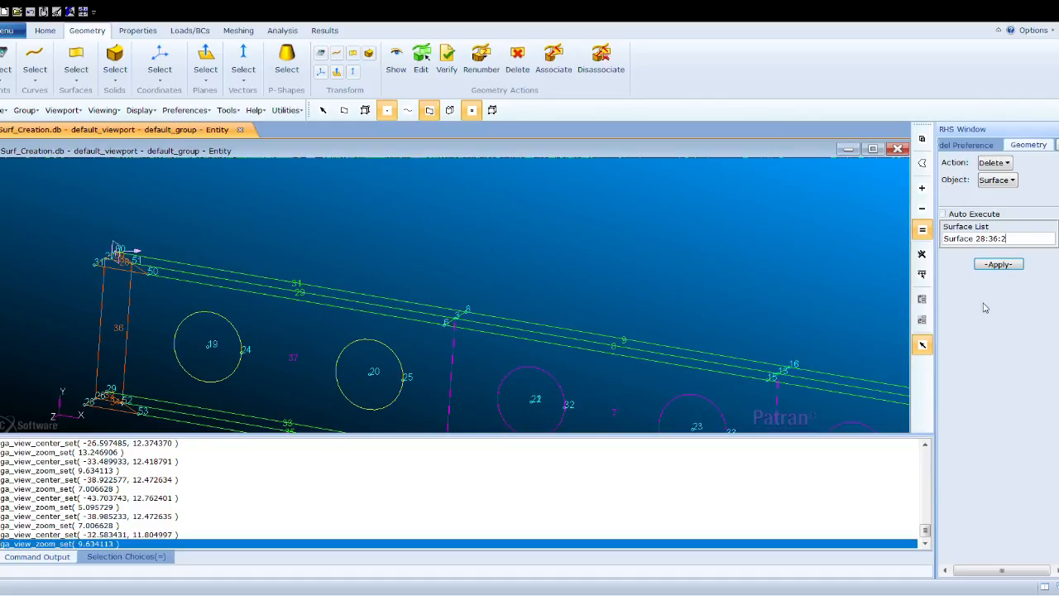
pyautogui.click(999, 264)
pyautogui.moveTo(269, 228); pyautogui.dragTo(302, 241, button='middle')
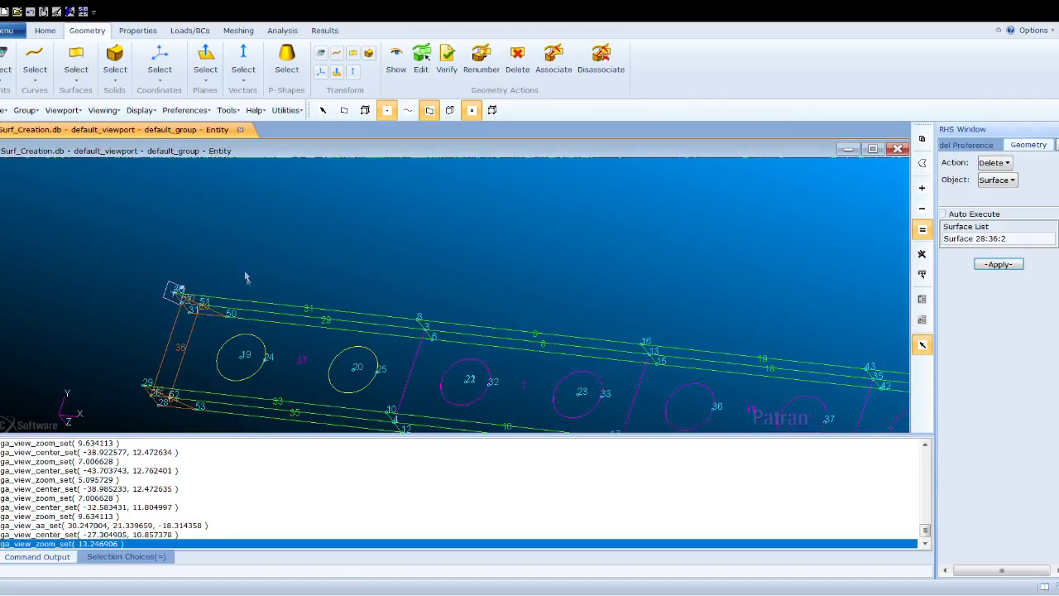
pyautogui.scroll(3, 104, 339)
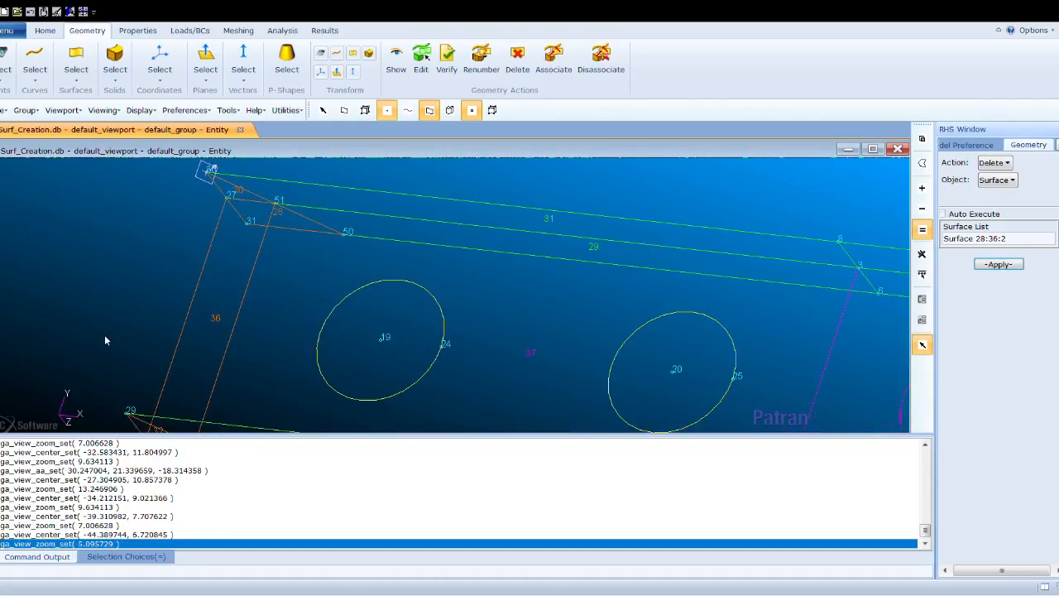
pyautogui.scroll(-2, 105, 339)
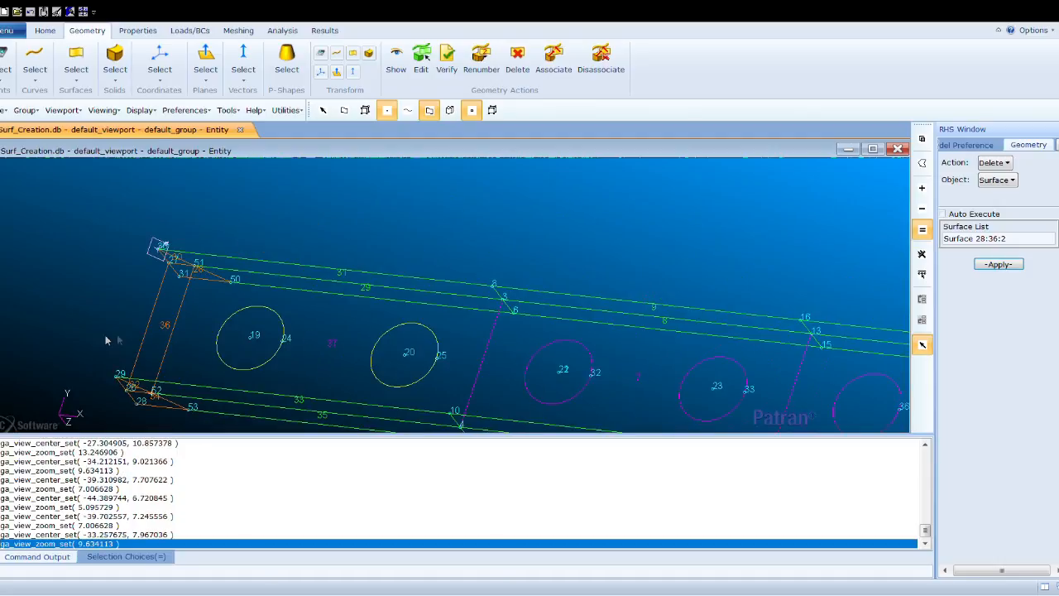
pyautogui.click(998, 265)
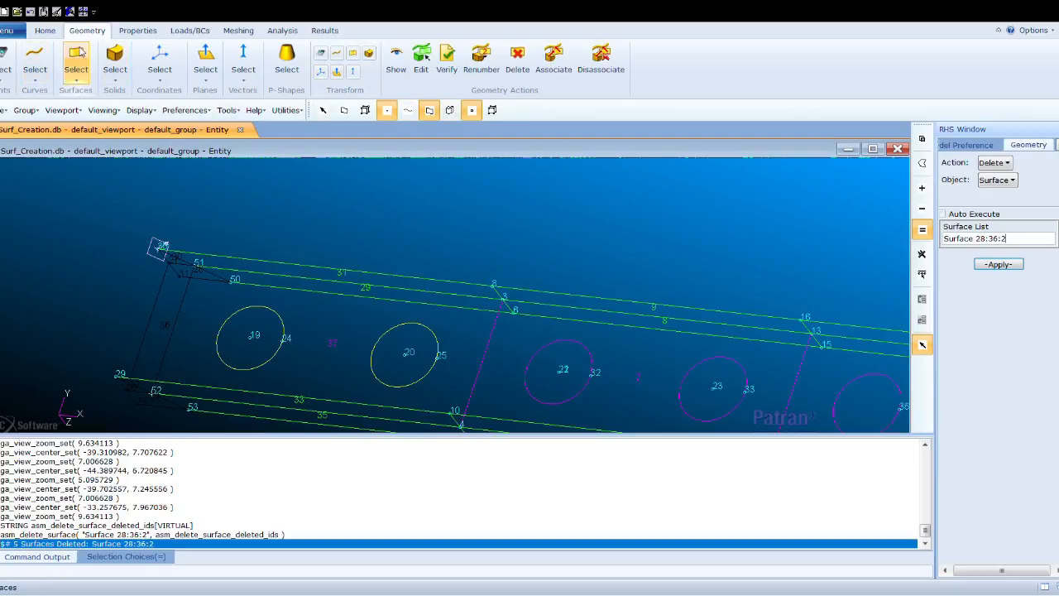
pyautogui.click(39, 33)
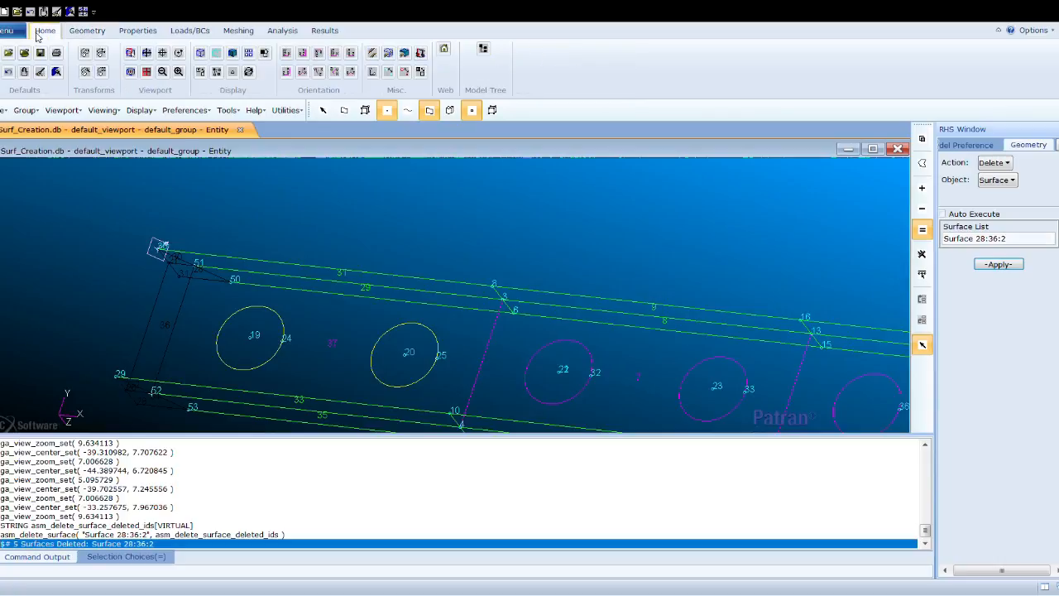
# Step: Display the trimmed beam with smooth shading and fit the whole model in the viewport
pyautogui.click(234, 54)
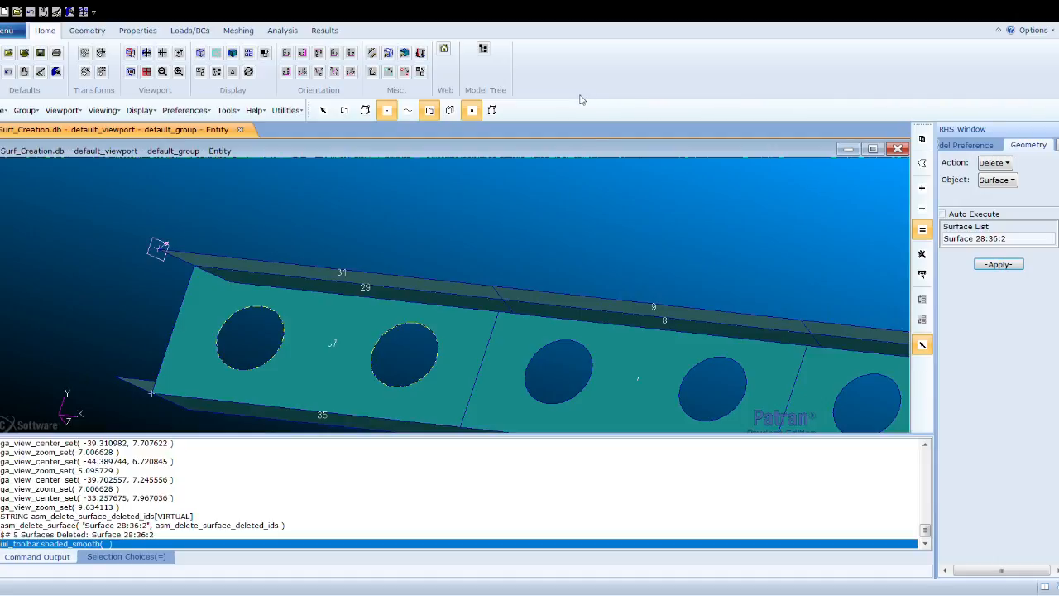
pyautogui.click(108, 32)
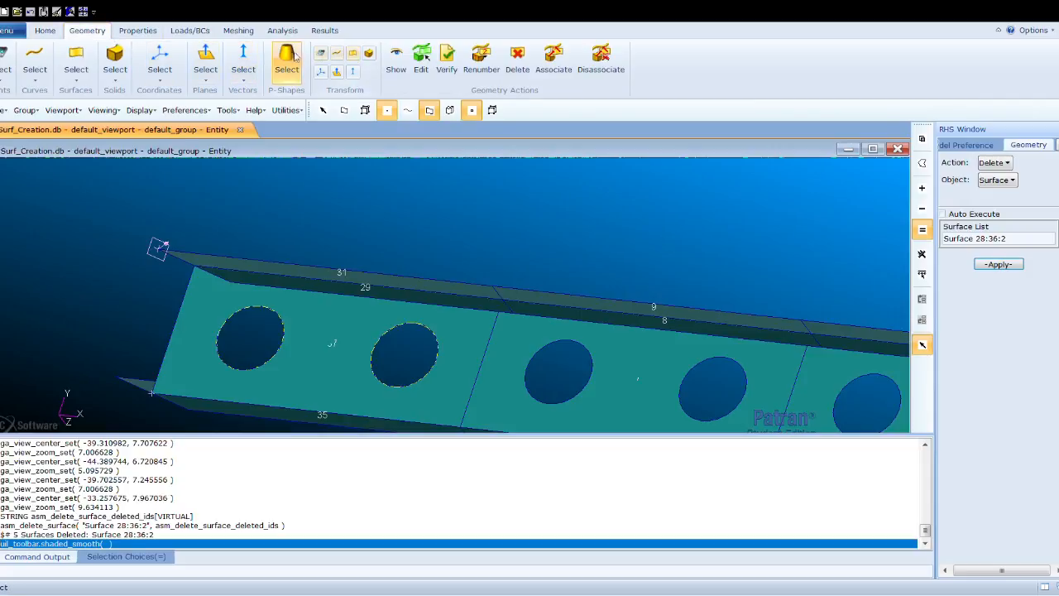
pyautogui.click(45, 31)
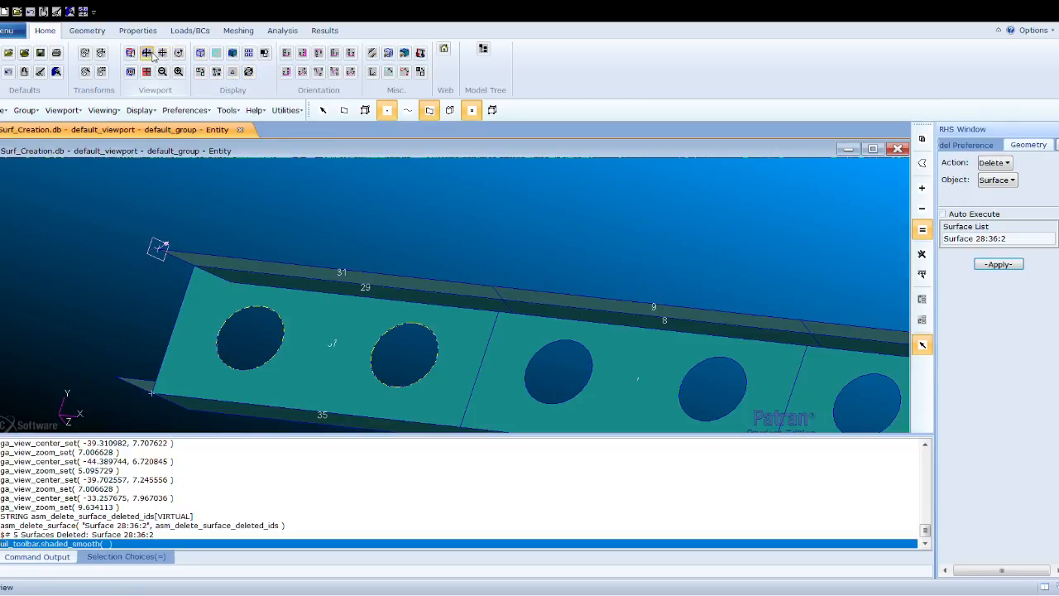
pyautogui.click(182, 71)
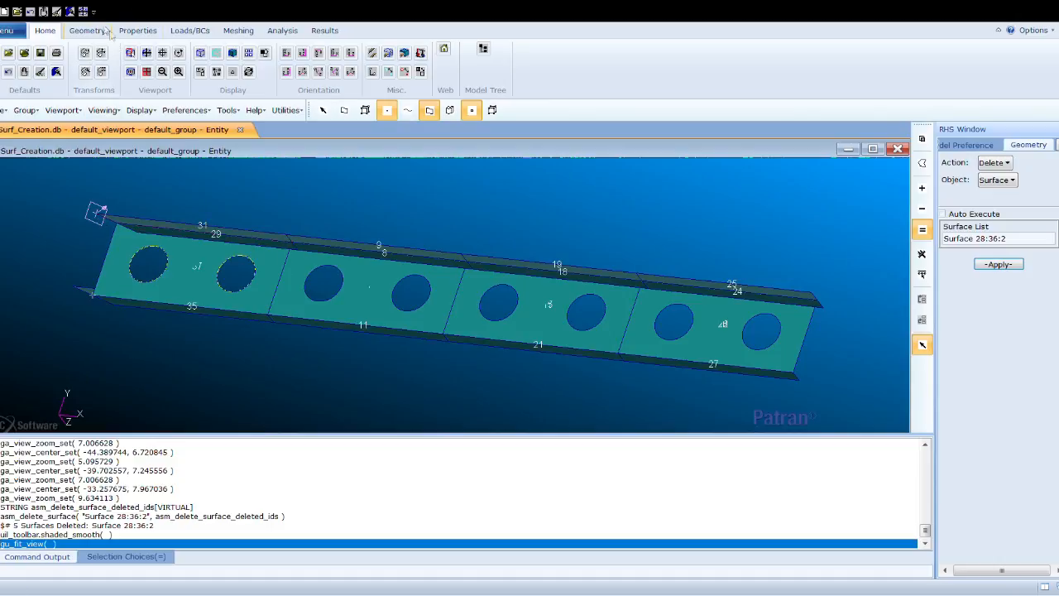
# Step: Set up a surface mirror transform with plane normal Coord 0.1 and offset 60, with automatic execution off
pyautogui.click(106, 38)
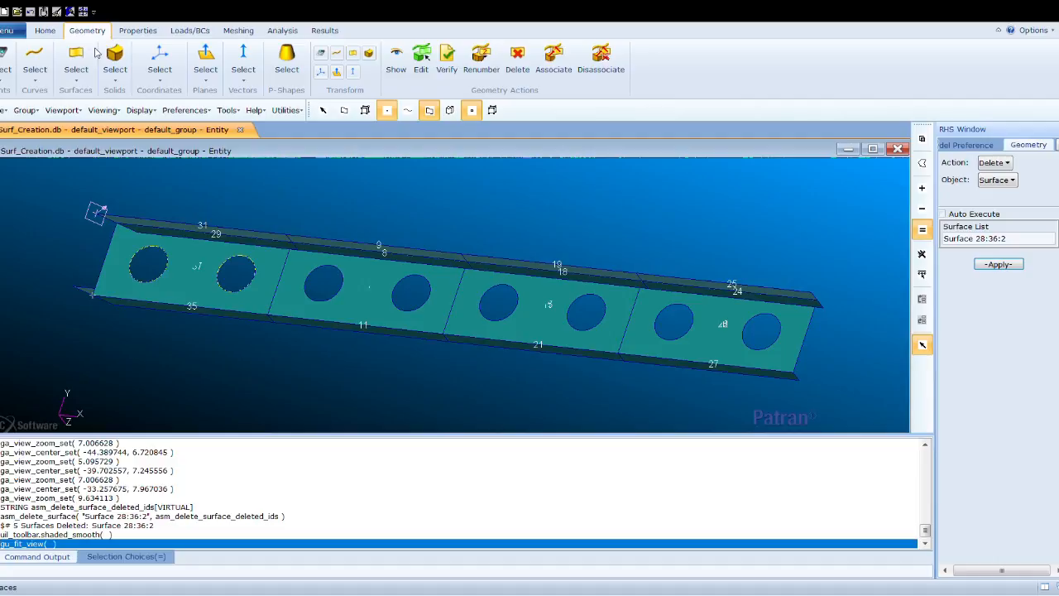
pyautogui.click(1005, 167)
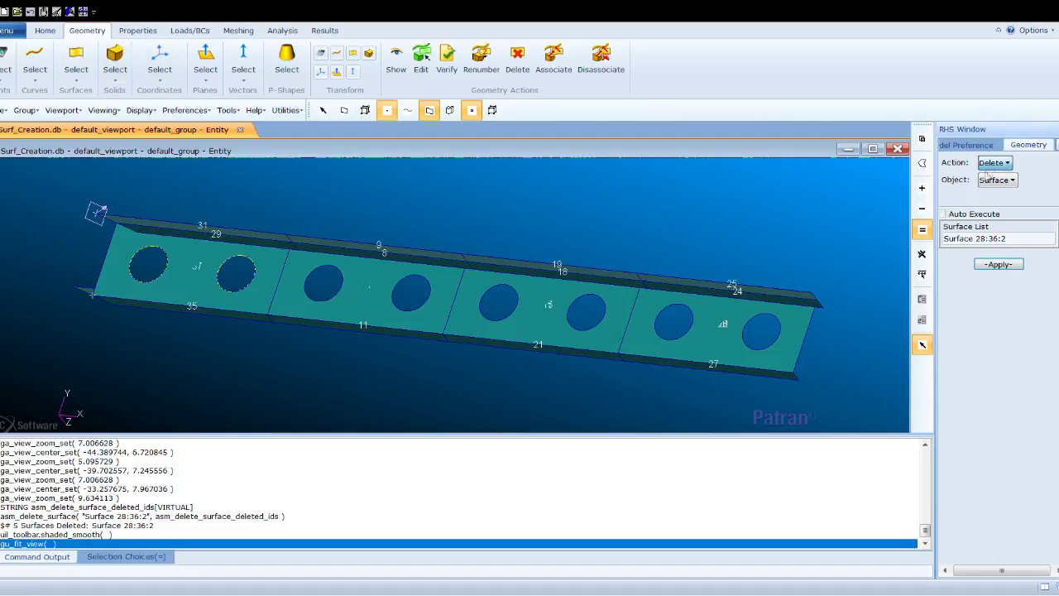
pyautogui.click(1000, 233)
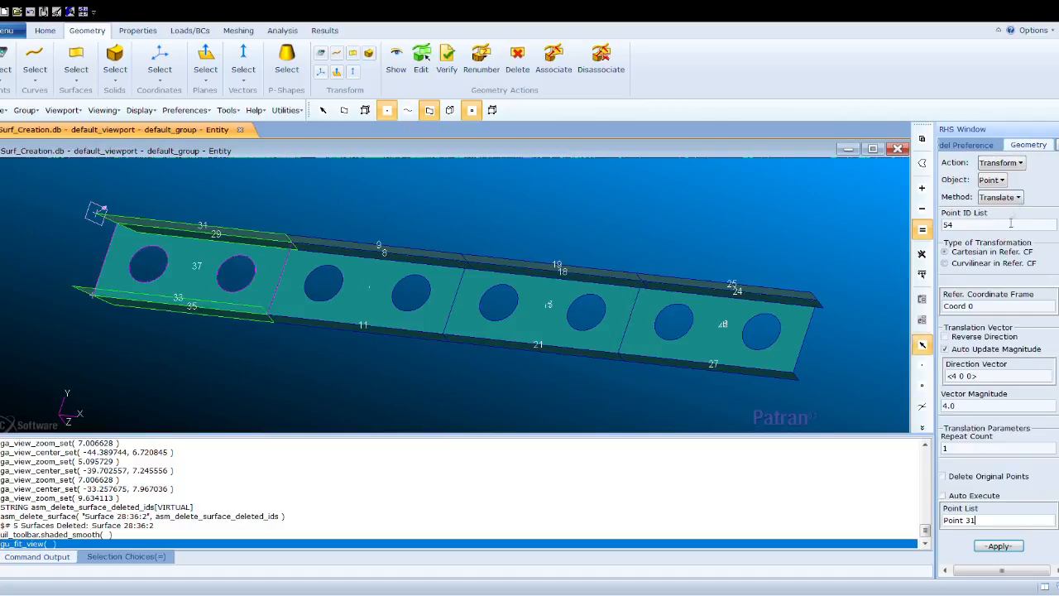
pyautogui.click(991, 180)
pyautogui.click(1010, 227)
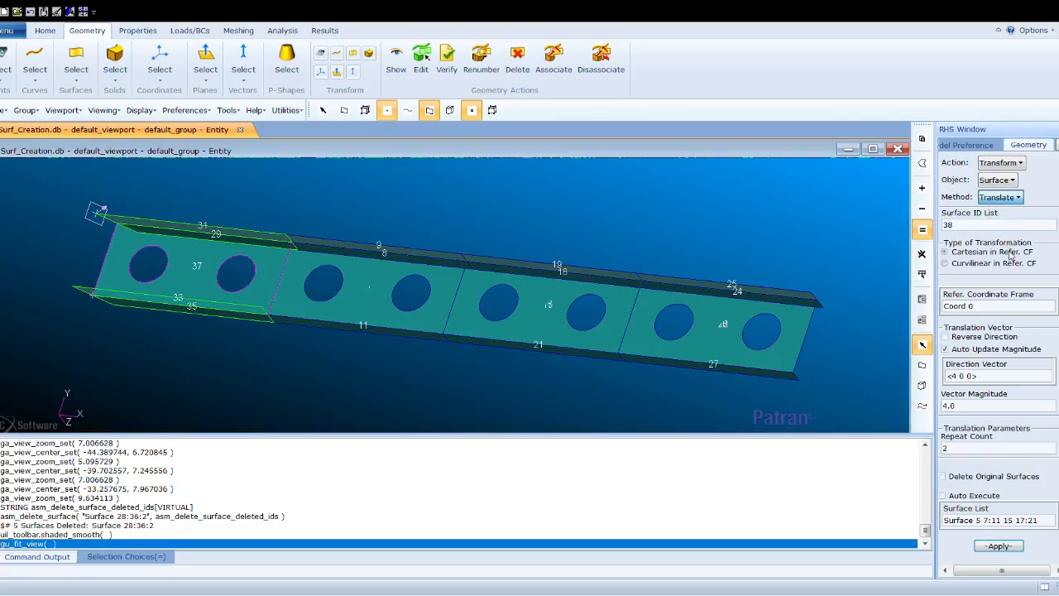
pyautogui.click(1013, 263)
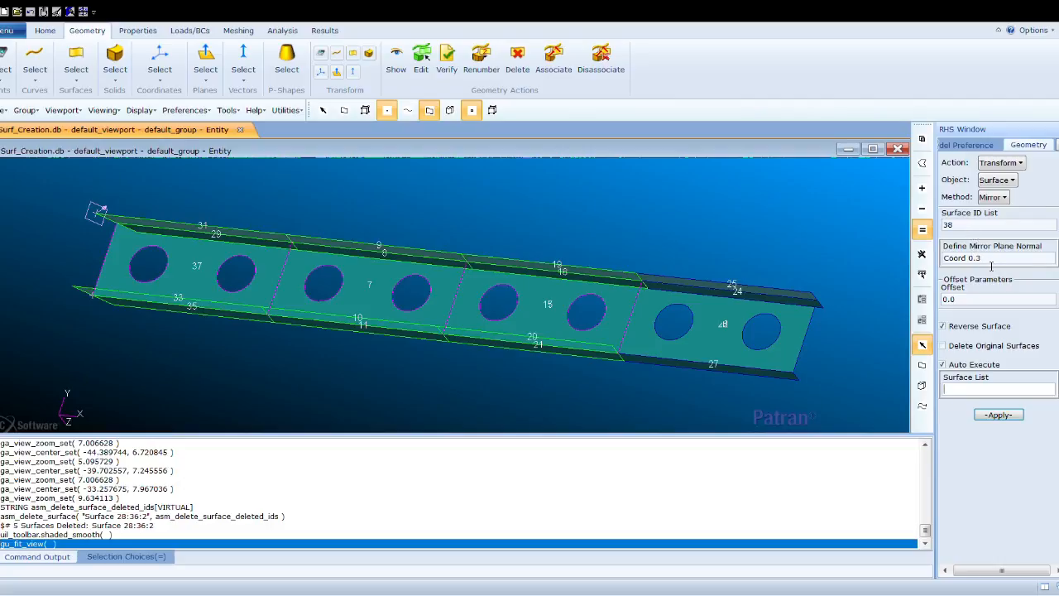
pyautogui.press('BackSpace')
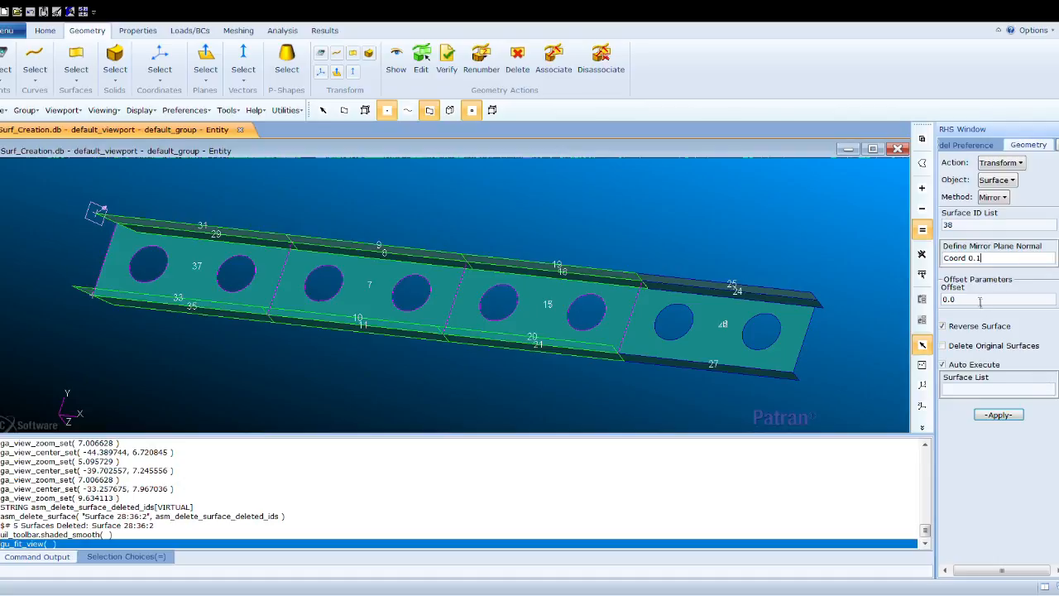
pyautogui.moveTo(958, 301); pyautogui.dragTo(925, 296)
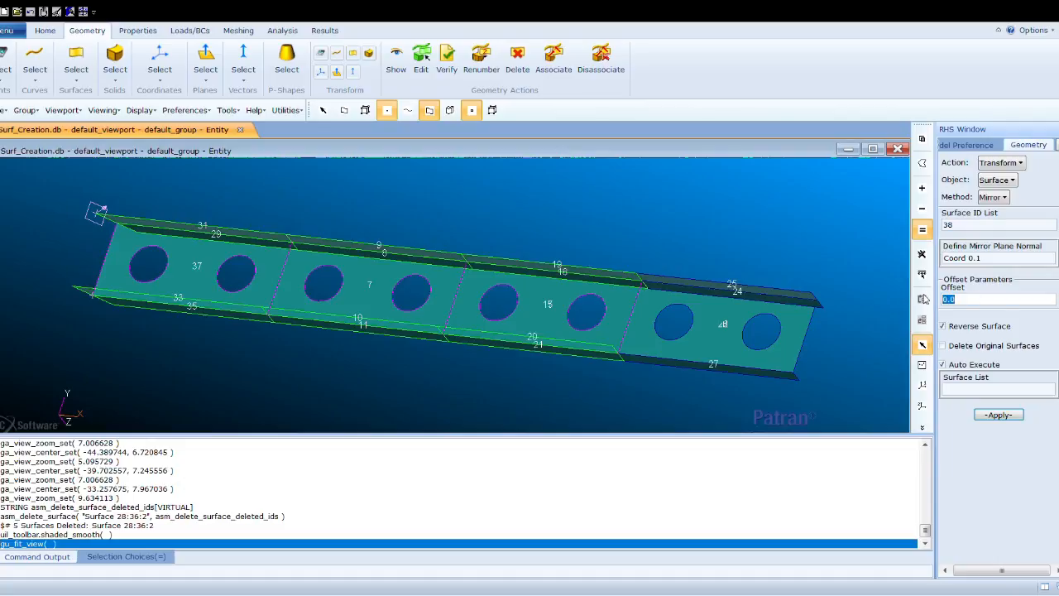
pyautogui.write('60')
pyautogui.click(943, 365)
pyautogui.click(960, 389)
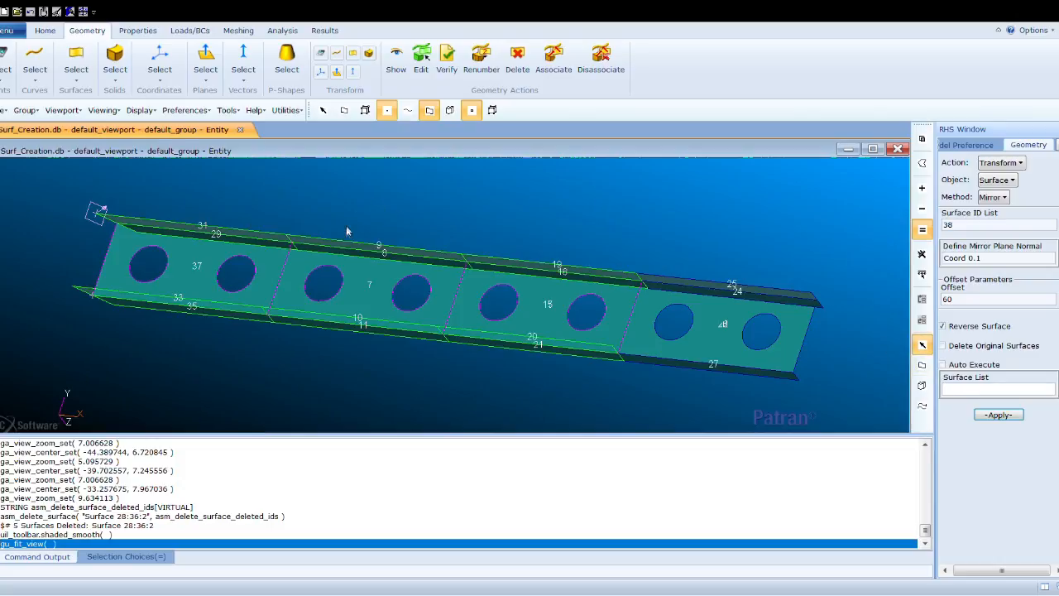
# Step: Mirror the obliquely trimmed end-bay surfaces 29:37:2 to the beam's opposite end
pyautogui.moveTo(210, 207); pyautogui.dragTo(197, 196, button='middle')
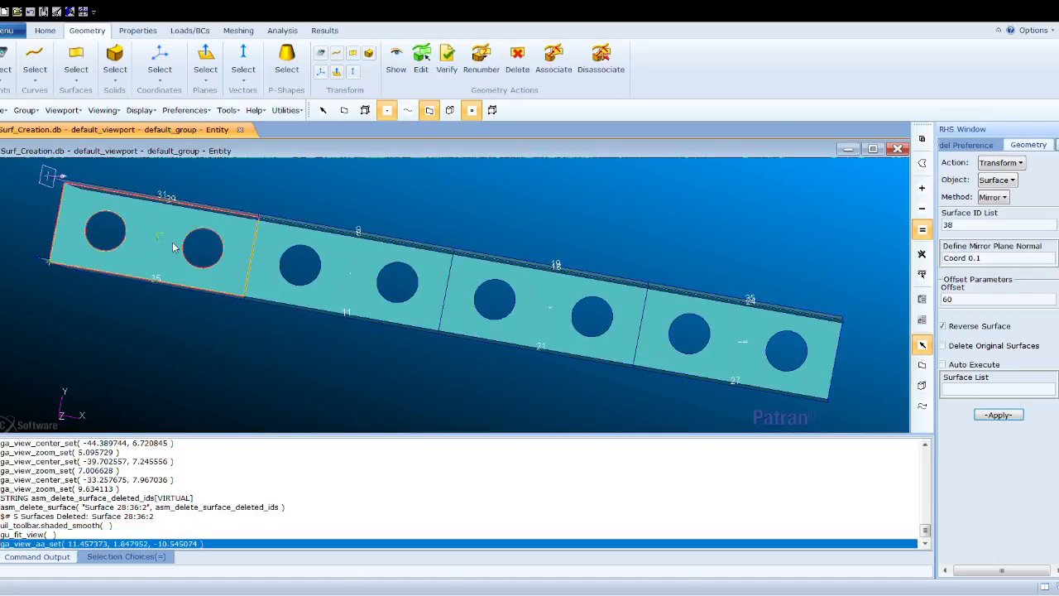
pyautogui.scroll(-2, 36, 192)
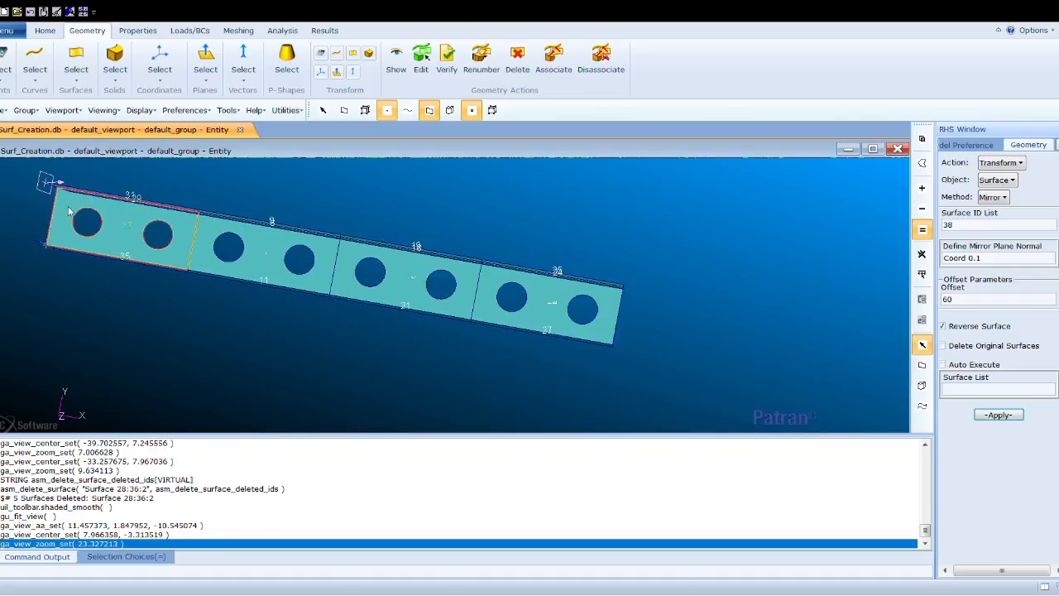
pyautogui.scroll(3, 37, 188)
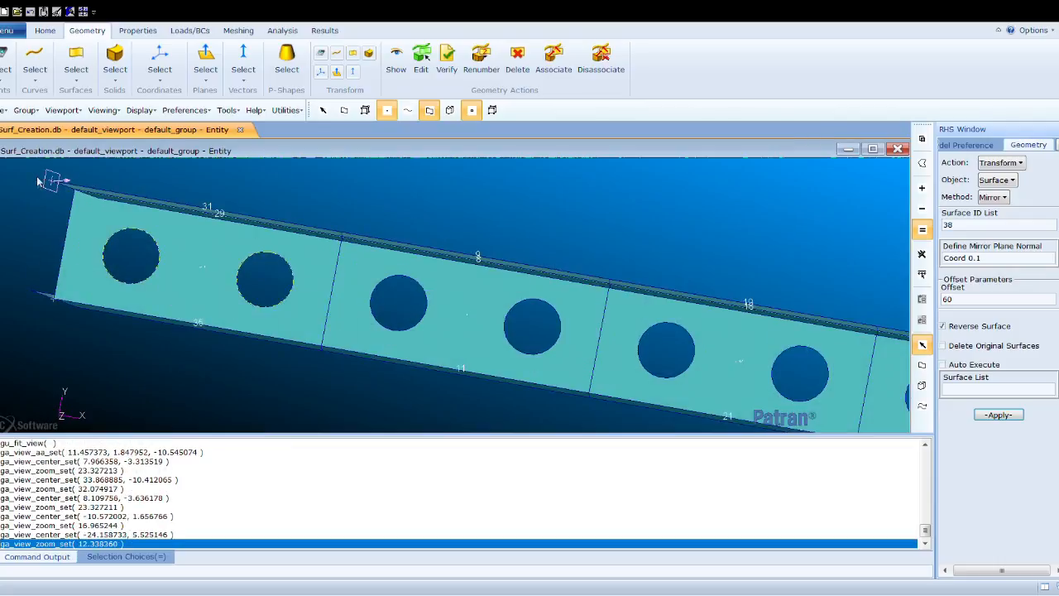
pyautogui.moveTo(37, 162); pyautogui.dragTo(290, 371)
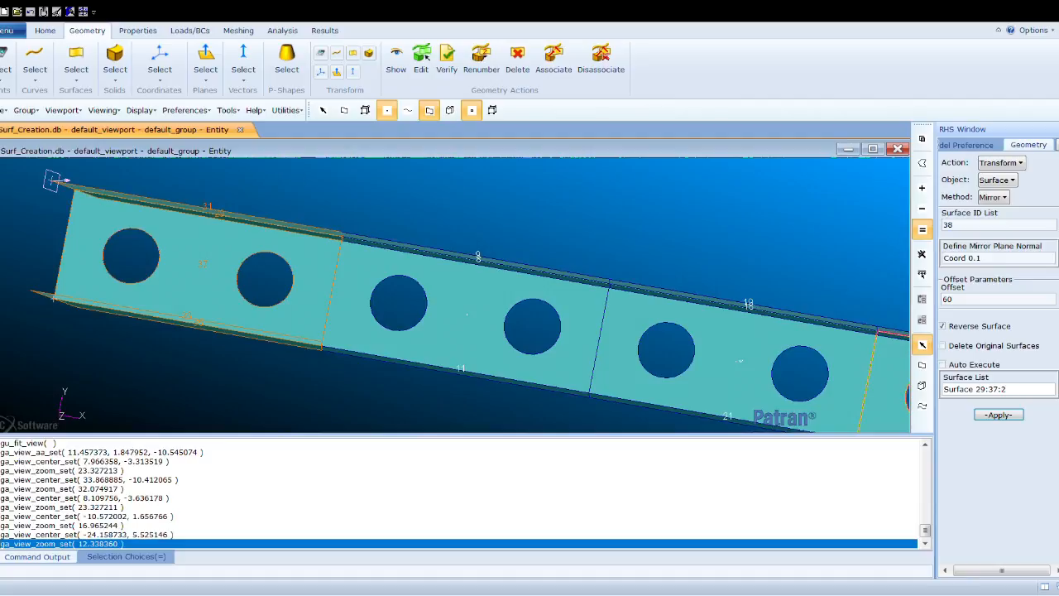
pyautogui.scroll(-1, 601, 220)
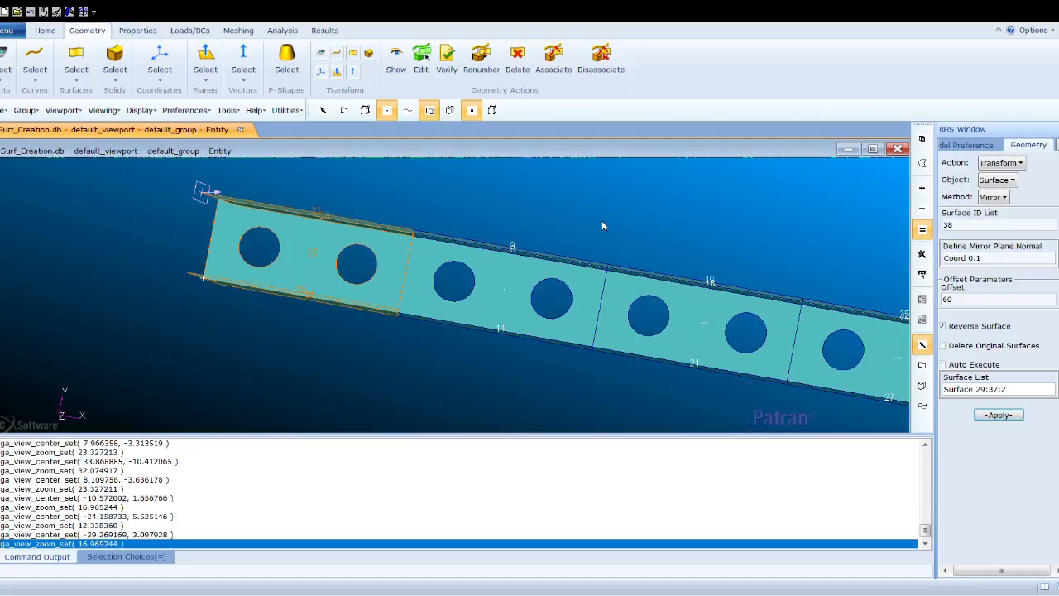
pyautogui.click(992, 419)
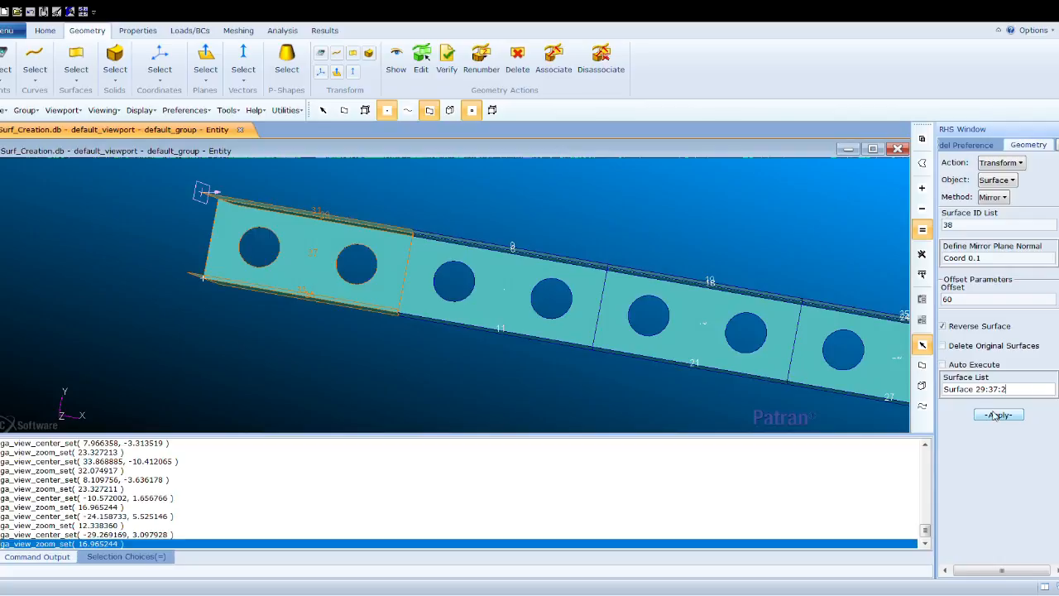
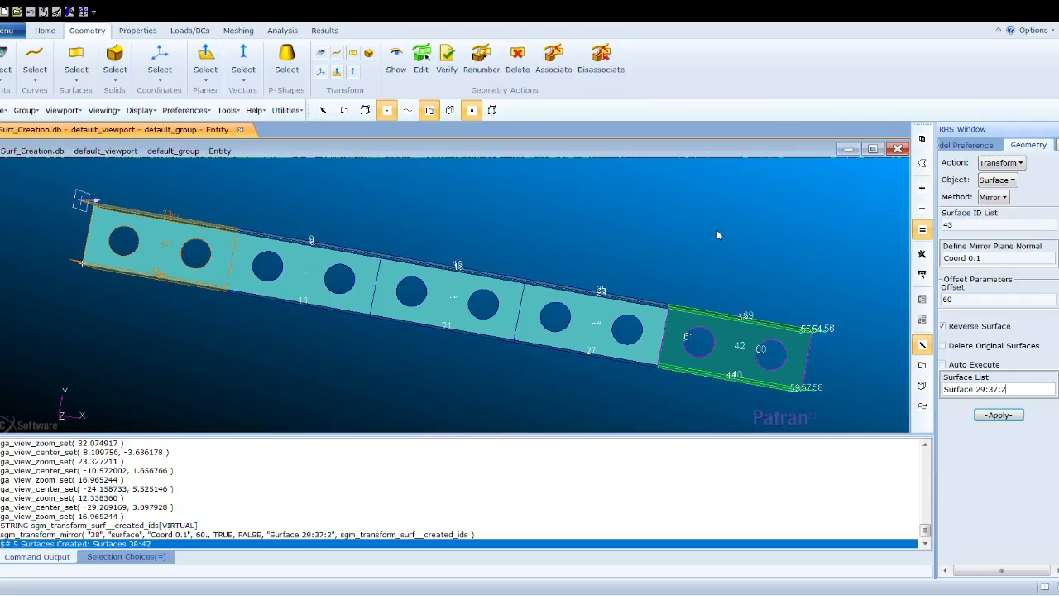
# Step: Delete Plane 1 at the beam's trimmed end
pyautogui.click(293, 154)
pyautogui.scroll(-1, 318, 247)
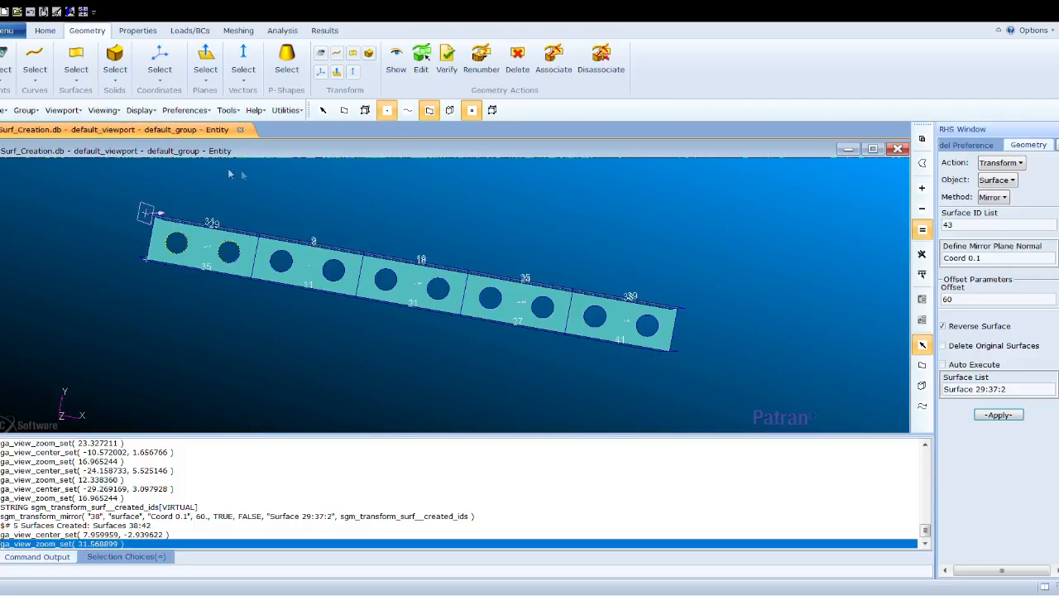
pyautogui.click(1005, 168)
pyautogui.click(1008, 203)
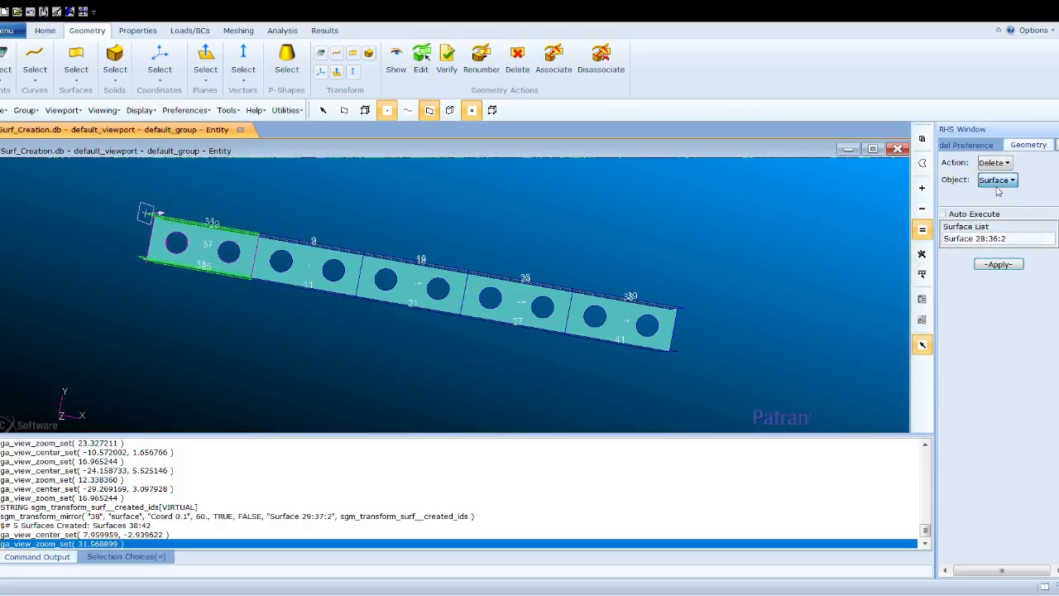
pyautogui.click(1000, 282)
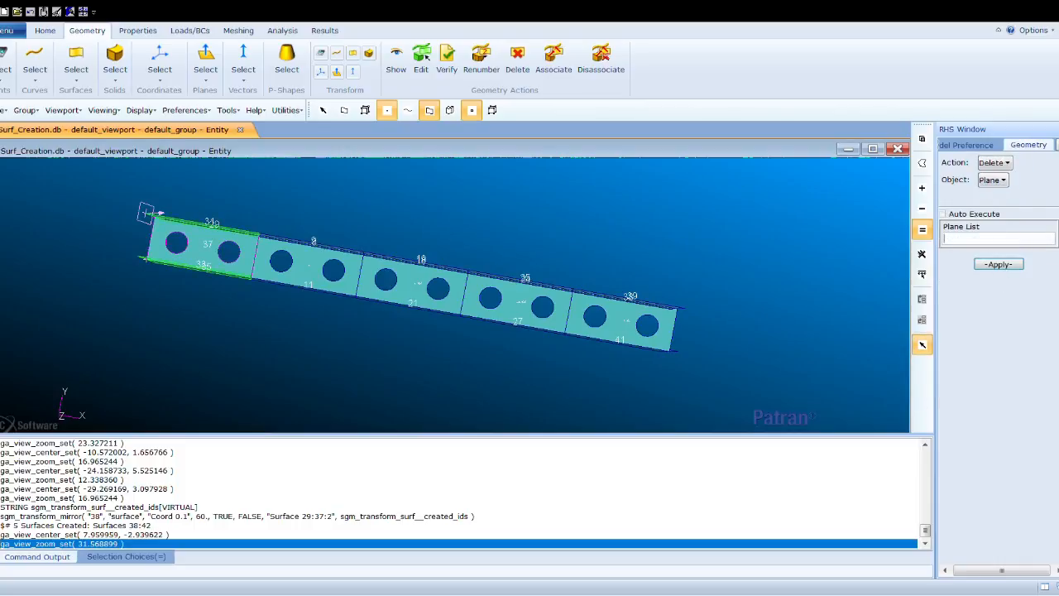
pyautogui.click(148, 213)
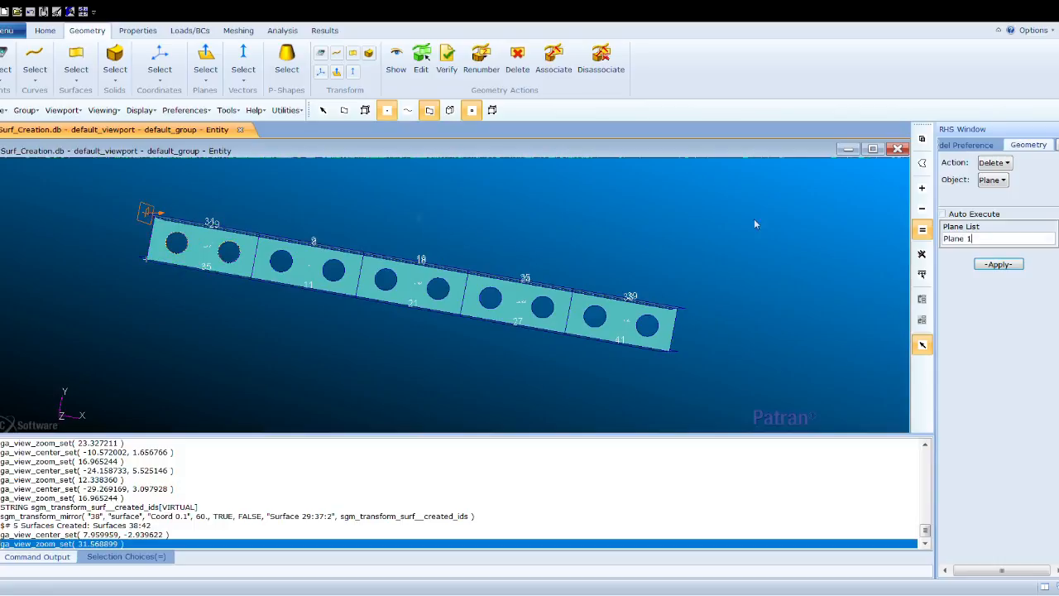
pyautogui.click(998, 264)
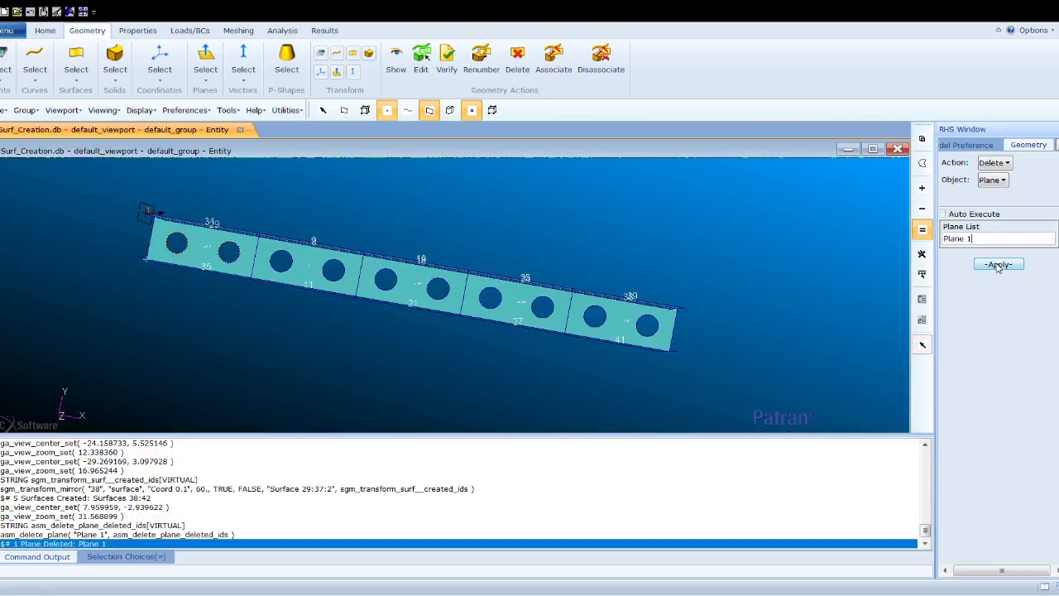
# Step: Delete Plane 2, the duplicate plane remaining at the beam's end
pyautogui.click(993, 164)
pyautogui.click(994, 177)
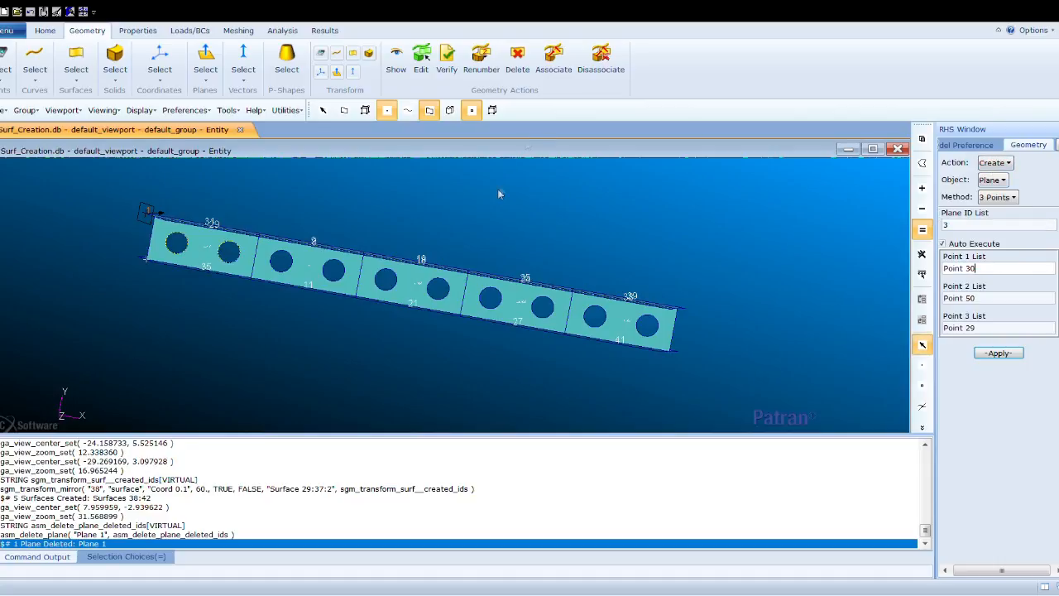
pyautogui.scroll(-2, 413, 211)
pyautogui.scroll(2, 427, 203)
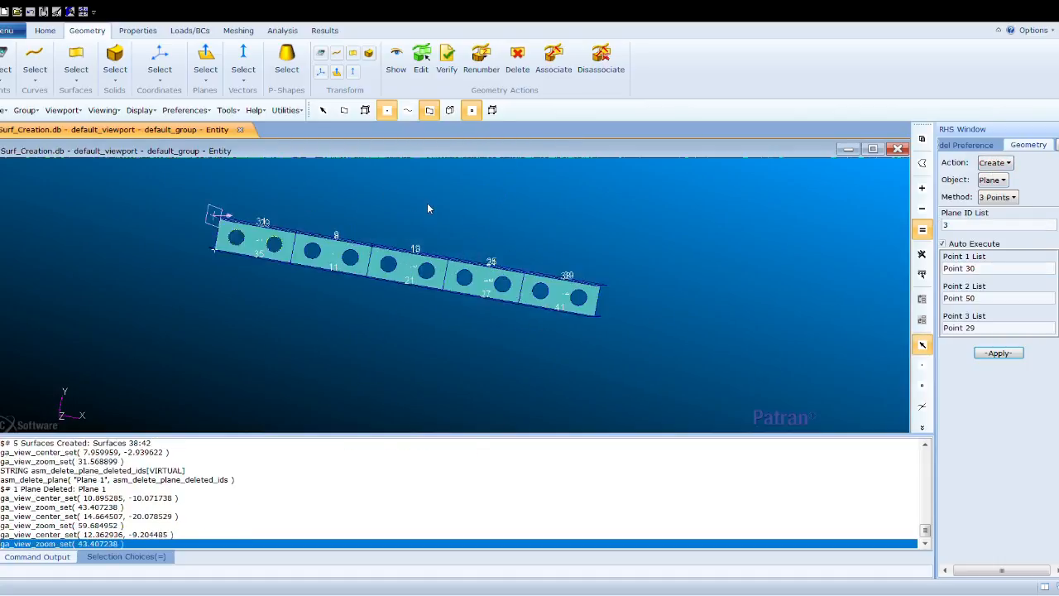
pyautogui.moveTo(230, 229); pyautogui.dragTo(210, 238, button='middle')
pyautogui.moveTo(140, 244); pyautogui.dragTo(154, 221, button='middle')
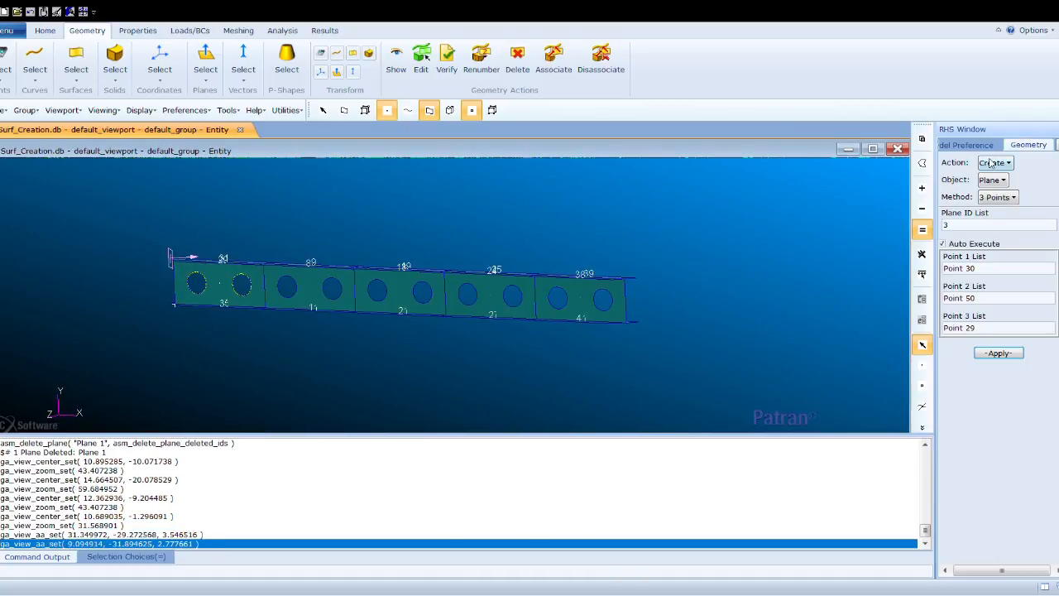
pyautogui.click(996, 195)
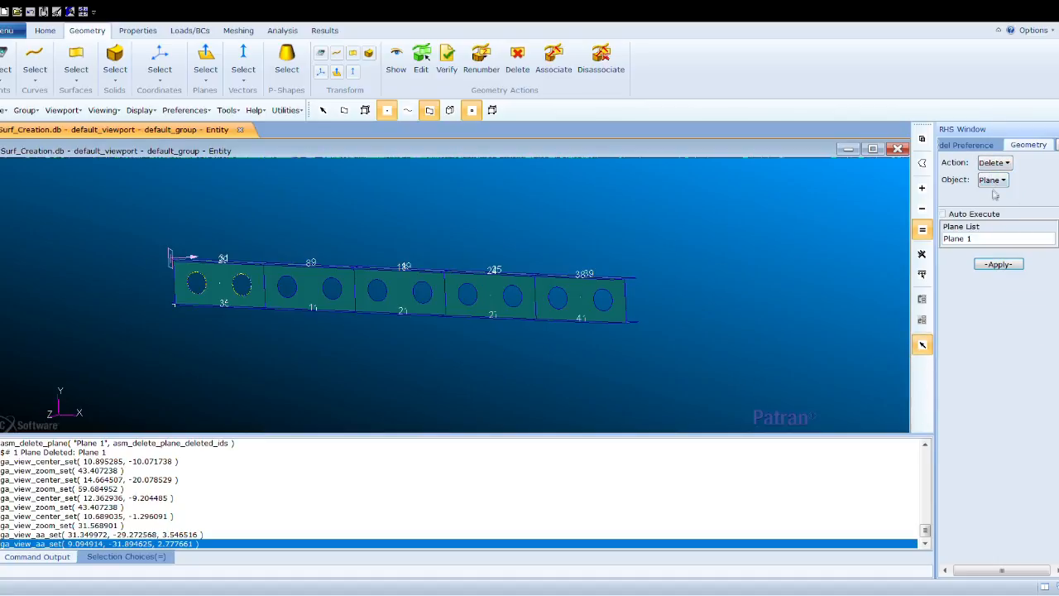
pyautogui.moveTo(989, 238); pyautogui.dragTo(920, 239)
pyautogui.press('BackSpace')
pyautogui.click(171, 258)
pyautogui.click(1004, 265)
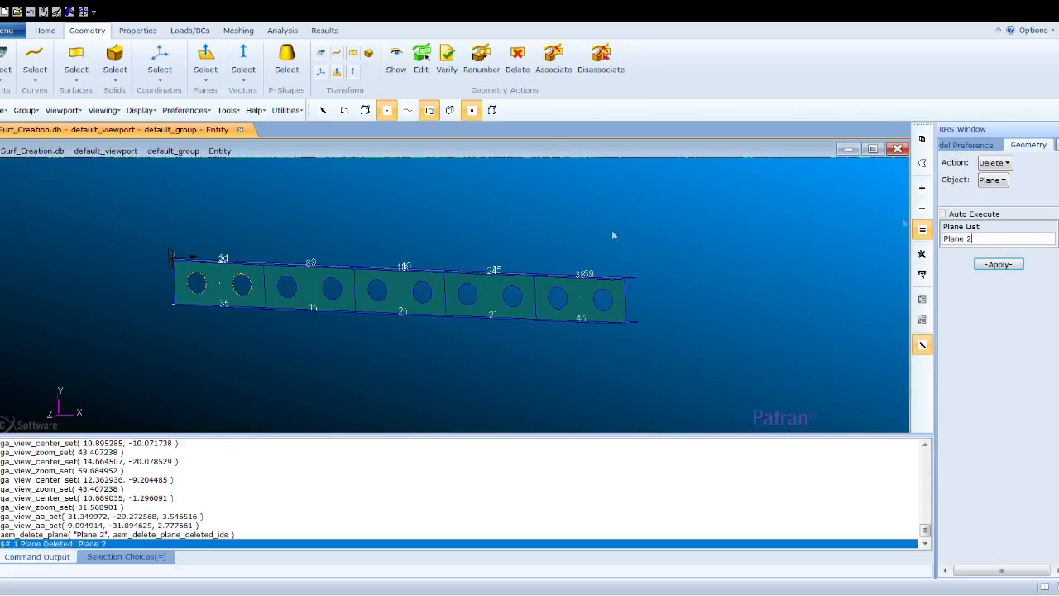
pyautogui.moveTo(756, 243); pyautogui.dragTo(758, 241, button='middle')
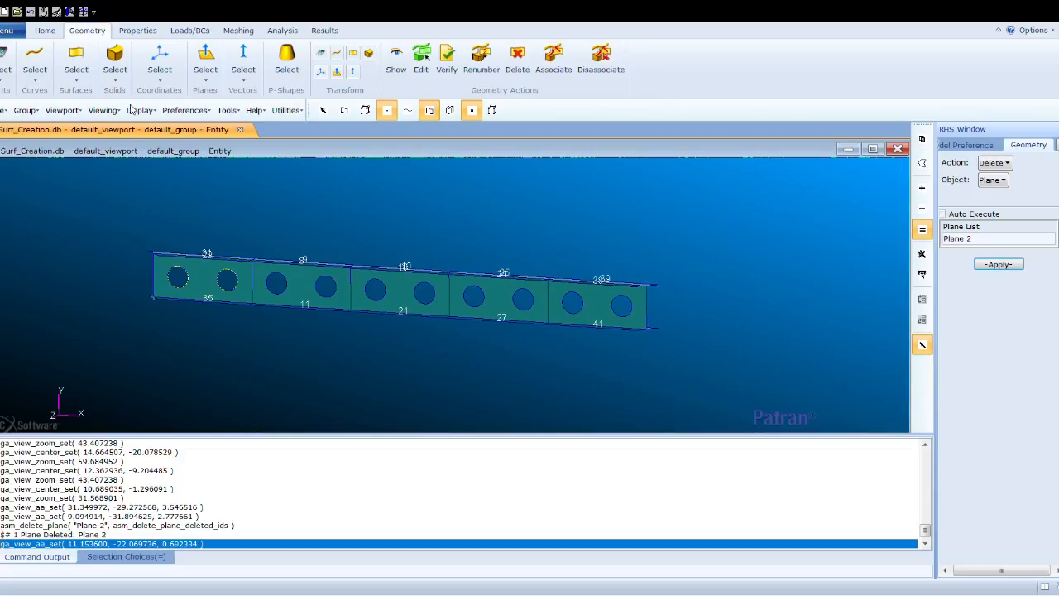
# Step: Close the current database and set up Surf_create_part2.db with default tolerance for MSC.Nastran structural analysis
pyautogui.hotkey('ctrl', 'w')
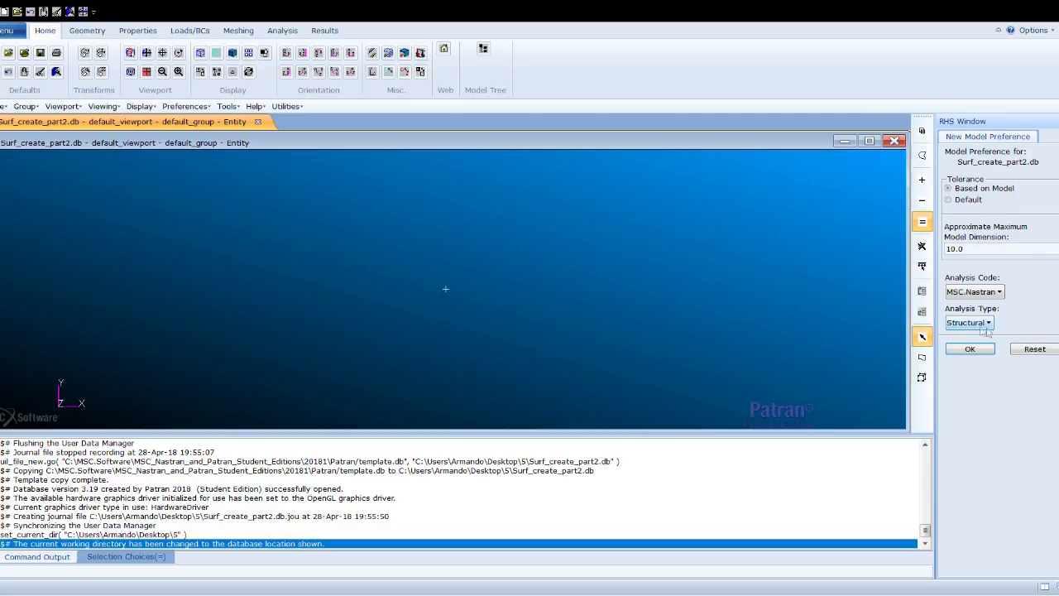
pyautogui.click(967, 202)
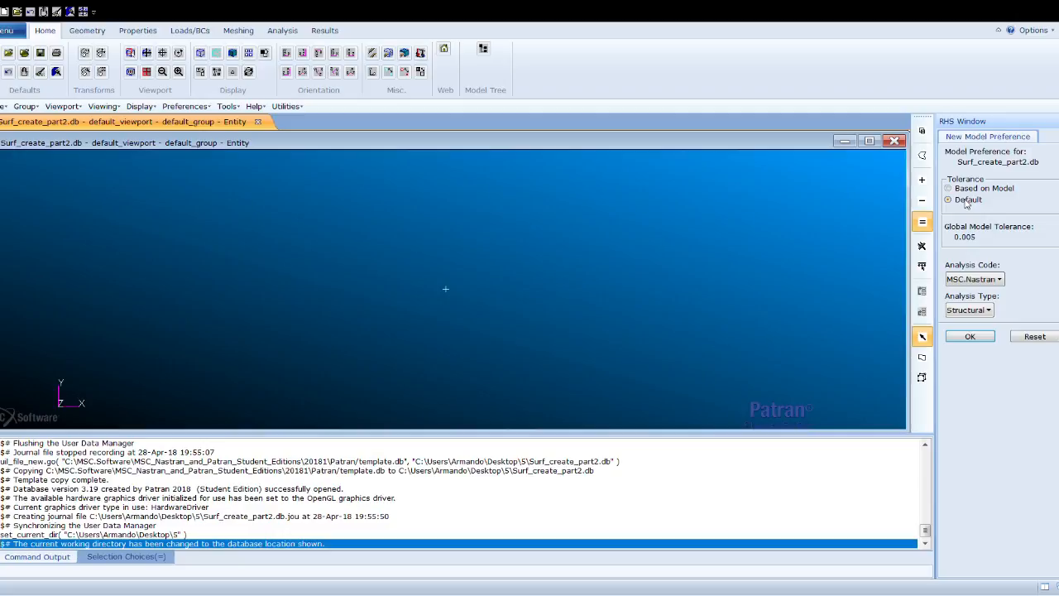
pyautogui.click(983, 337)
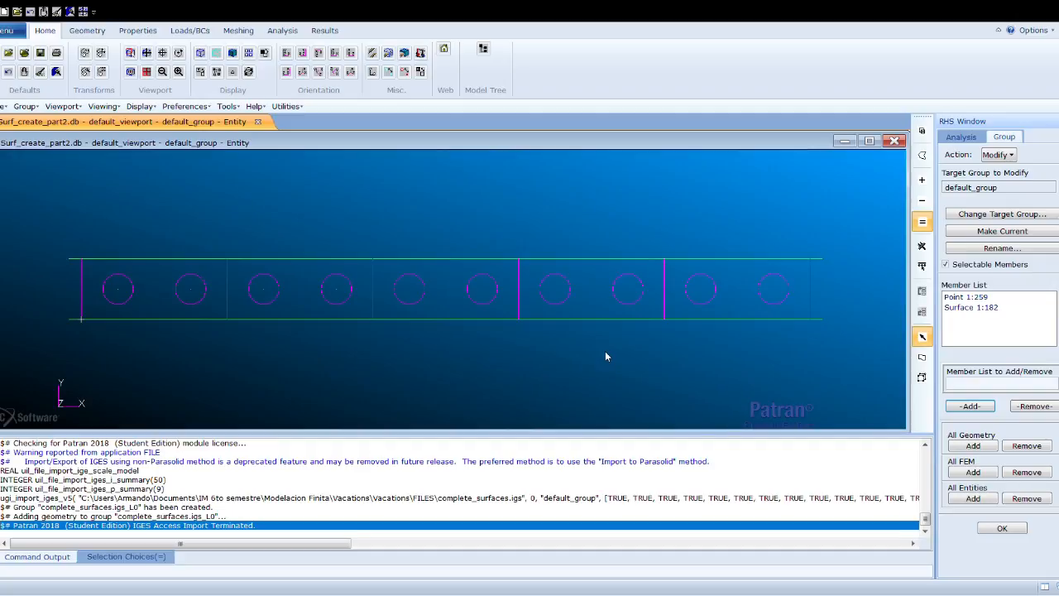
# Step: Rename the group default_group to all_surfaces and show the whole imported frame in an isometric view
pyautogui.click(508, 400)
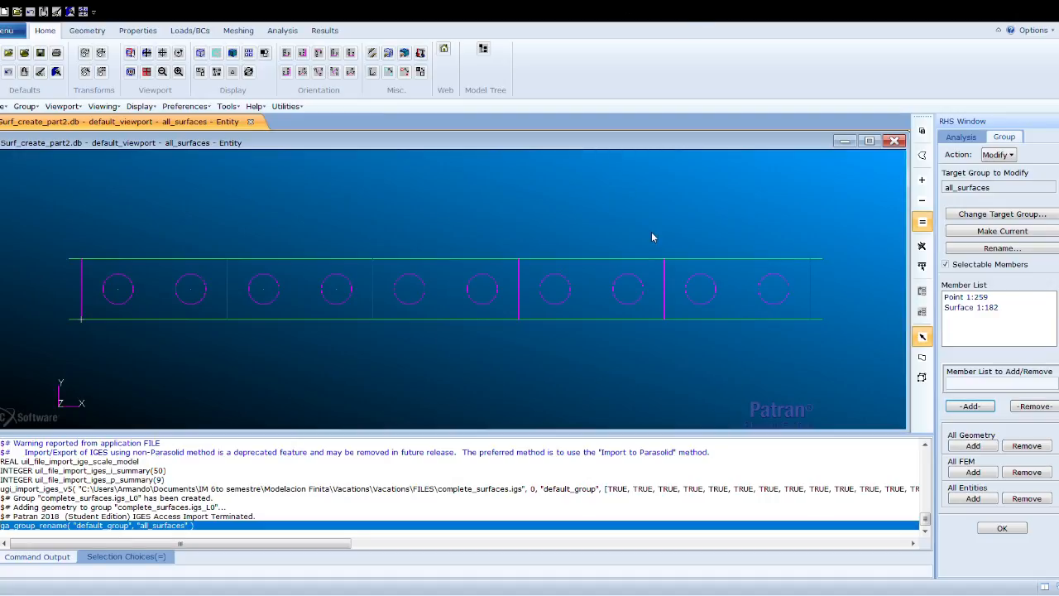
pyautogui.click(301, 74)
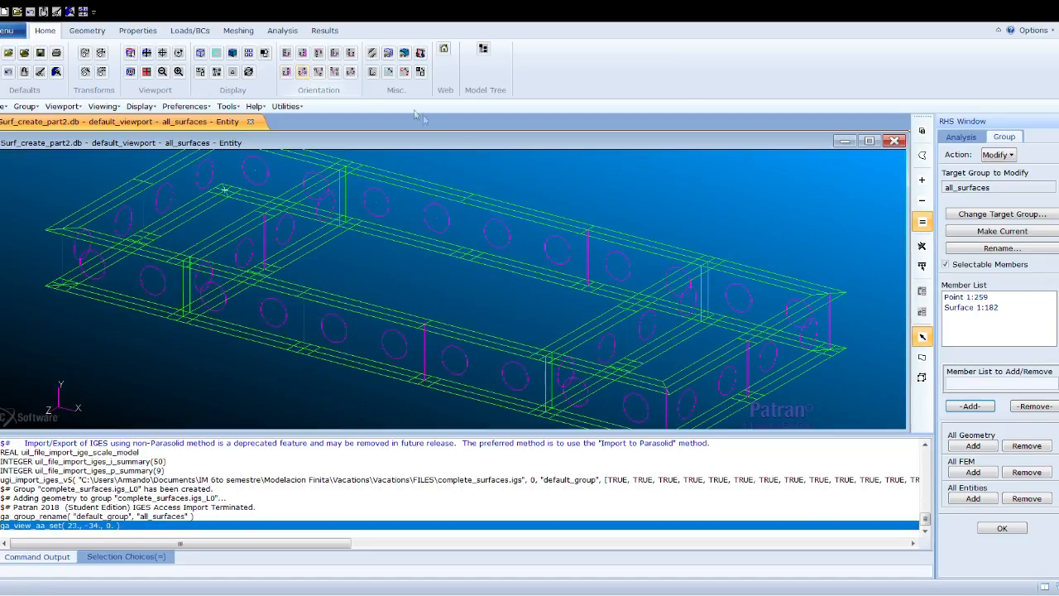
pyautogui.scroll(-3, 523, 261)
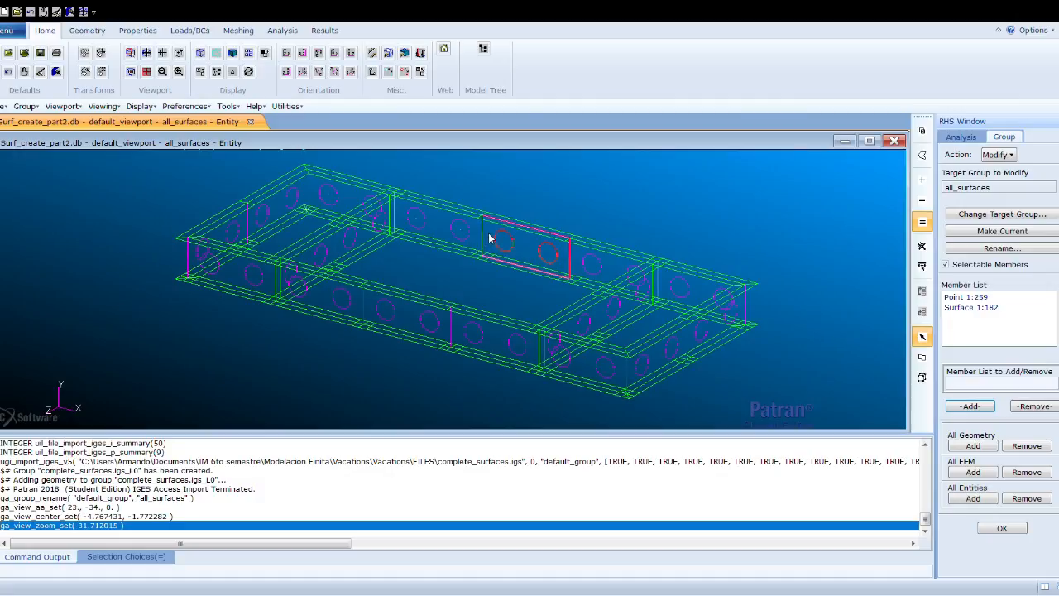
pyautogui.click(147, 53)
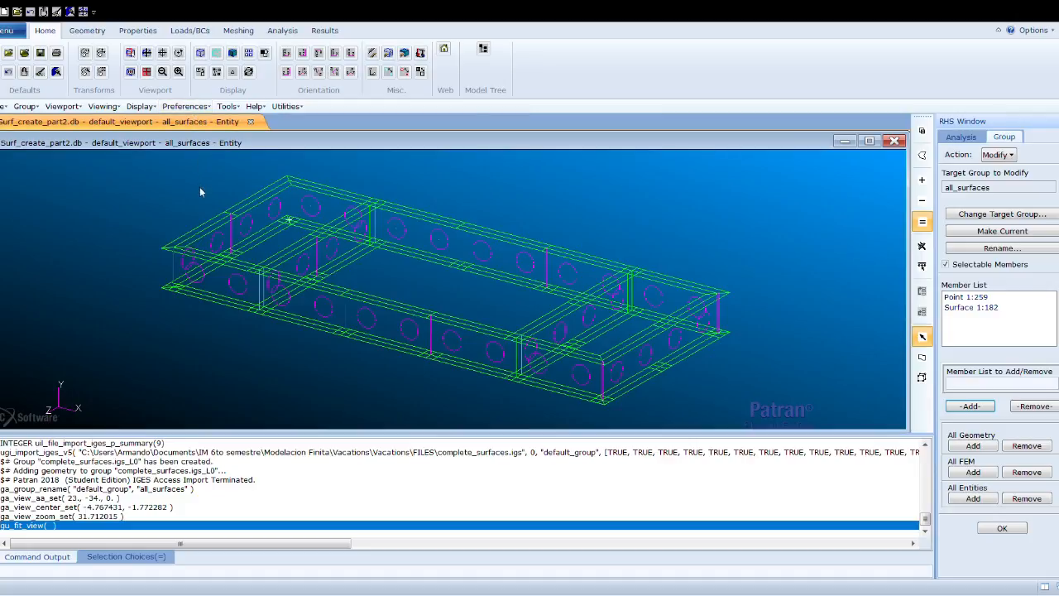